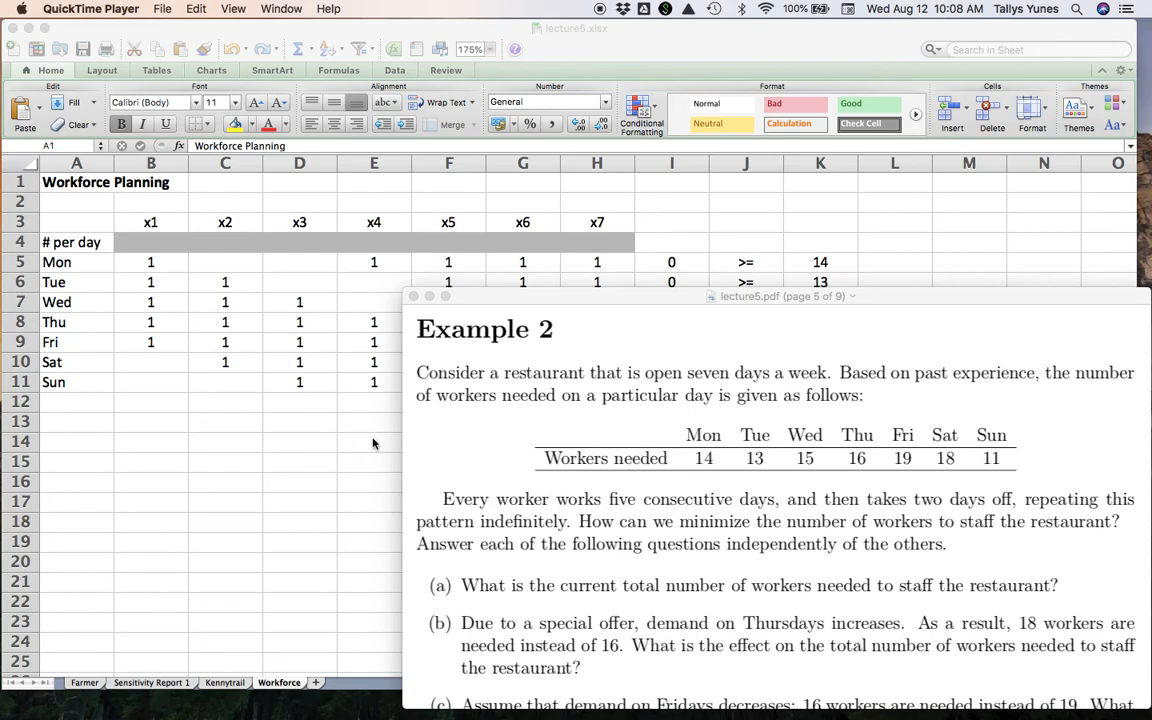
- Switch to Excel and examine the formulas for Monday's staffing in I5 and the total number of workers in I13
{"action": "left_click", "coordinate": [330, 392]}
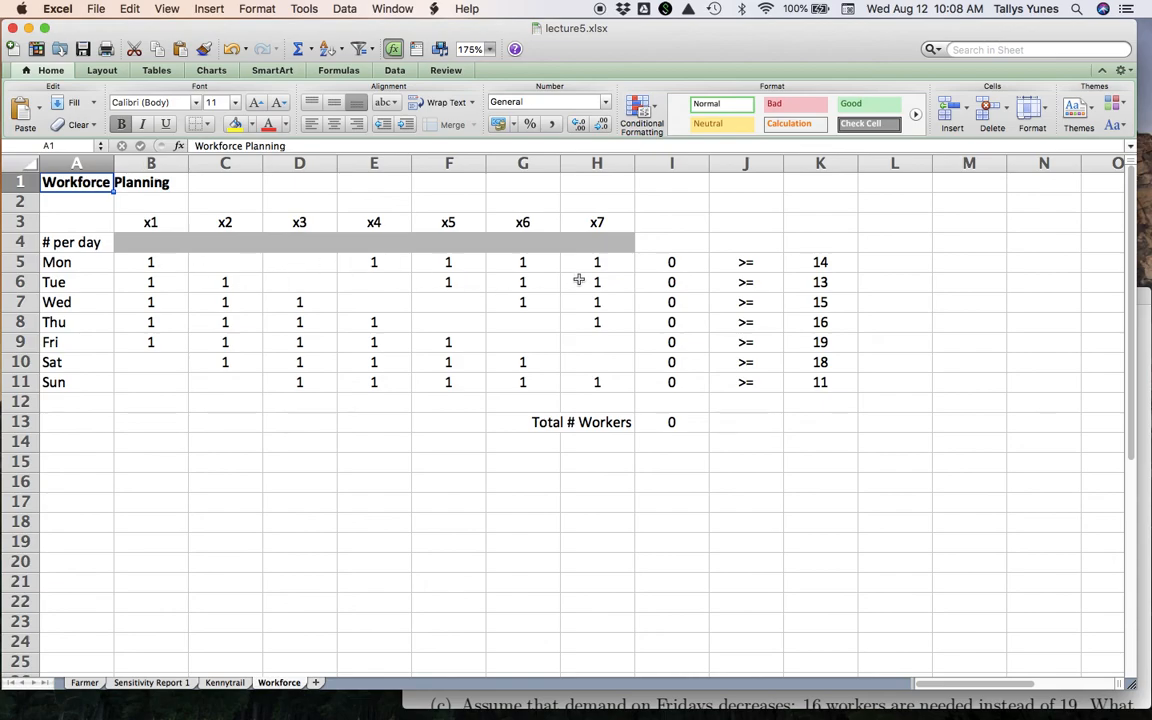
{"action": "left_click", "coordinate": [686, 262]}
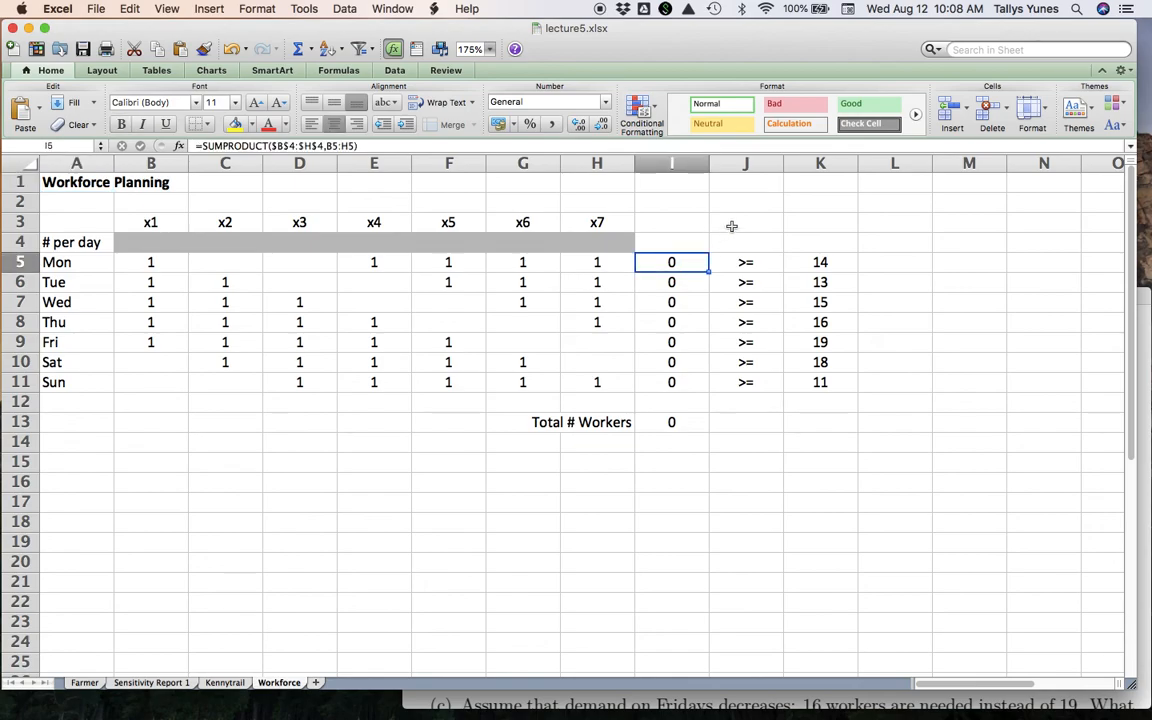
{"action": "key", "text": "F2"}
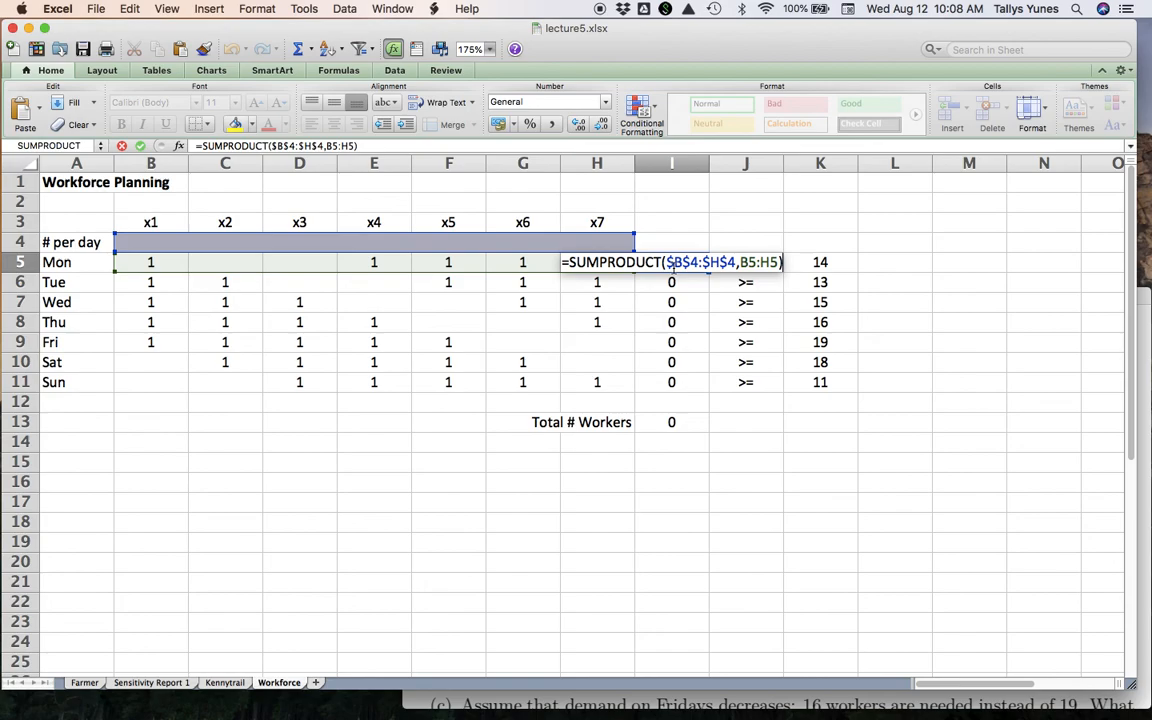
{"action": "key", "text": "Escape"}
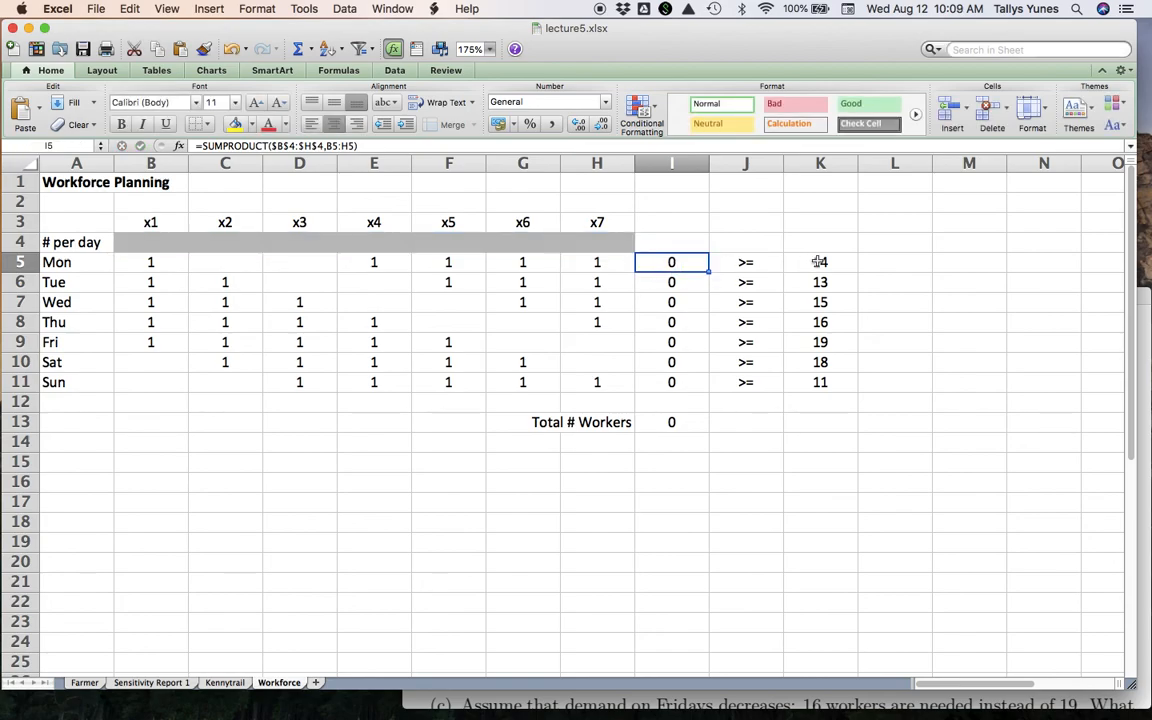
{"action": "left_click", "coordinate": [692, 422]}
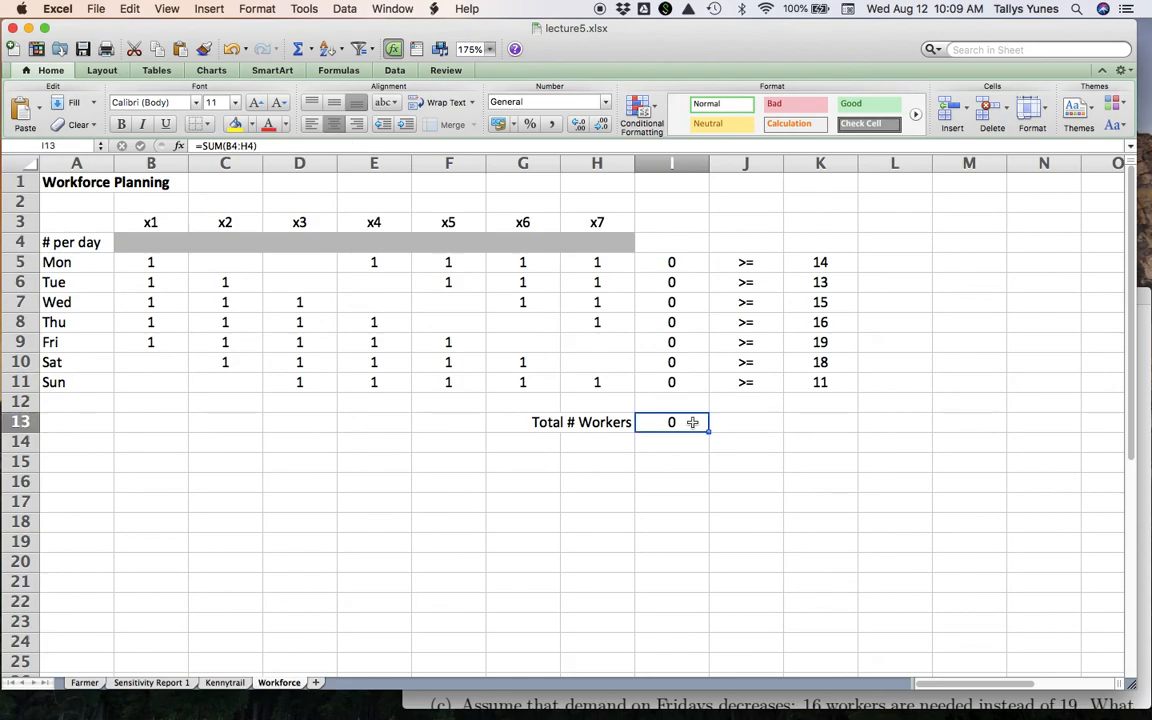
{"action": "double_click", "coordinate": [692, 422]}
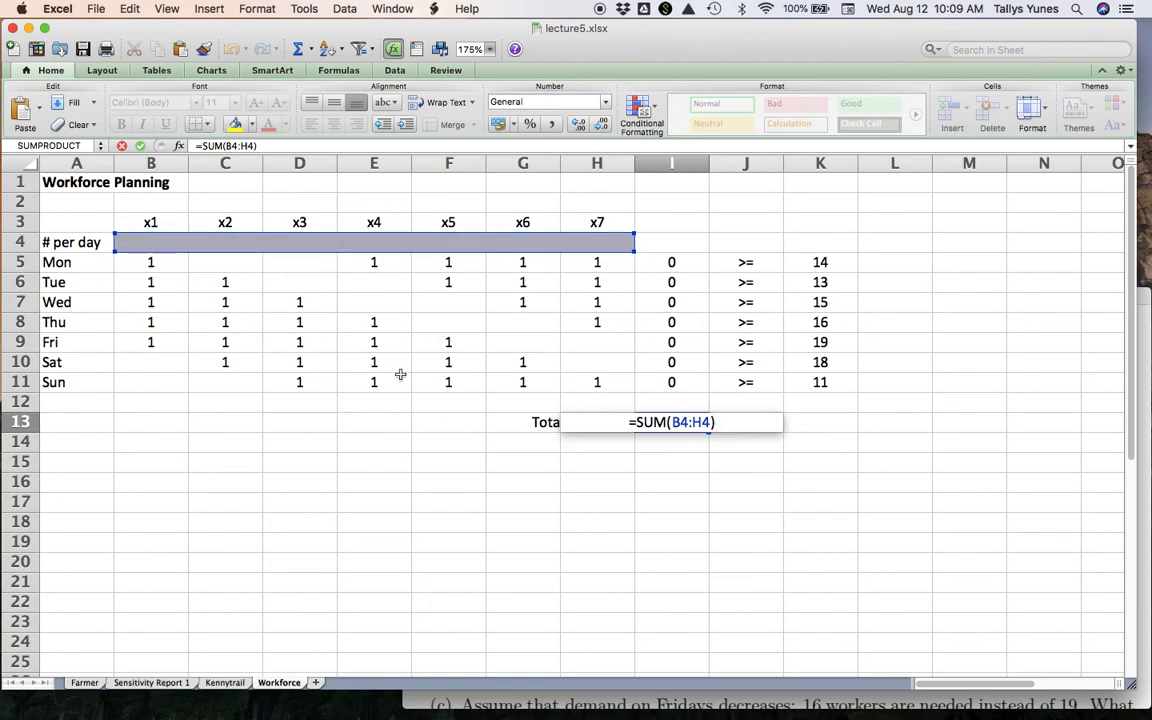
{"action": "key", "text": "Return"}
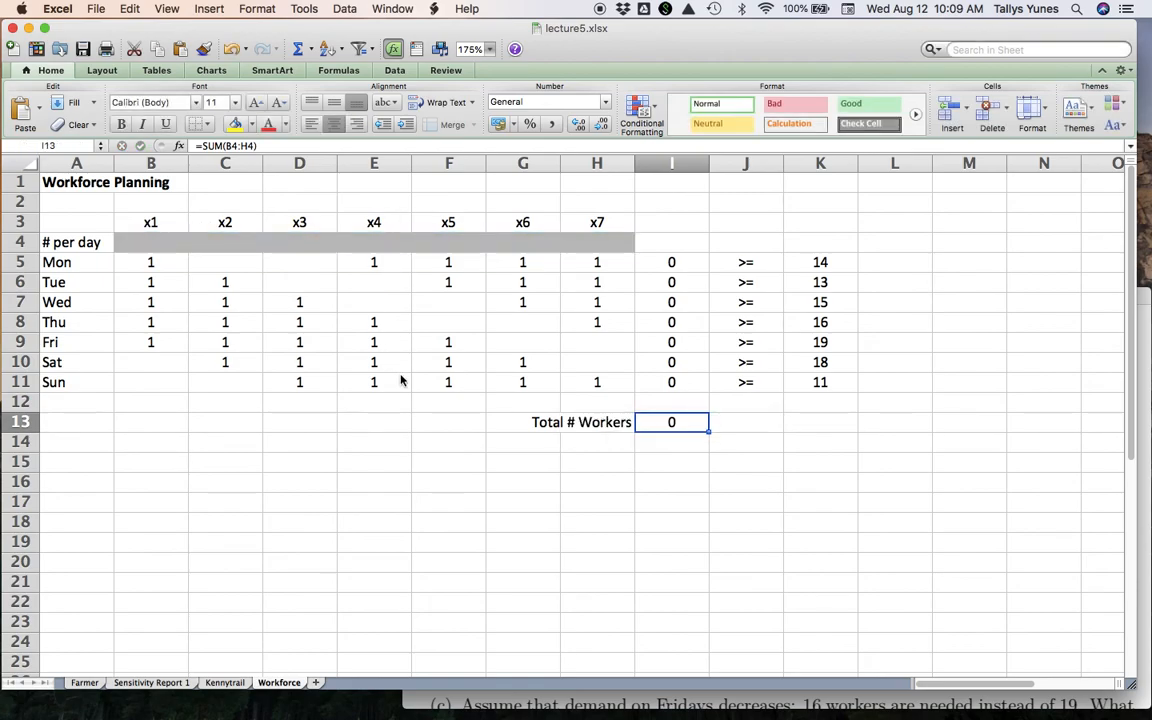
- Run Solver on the existing workforce model, keep the solution and generate a Sensitivity report
{"action": "left_click", "coordinate": [401, 73]}
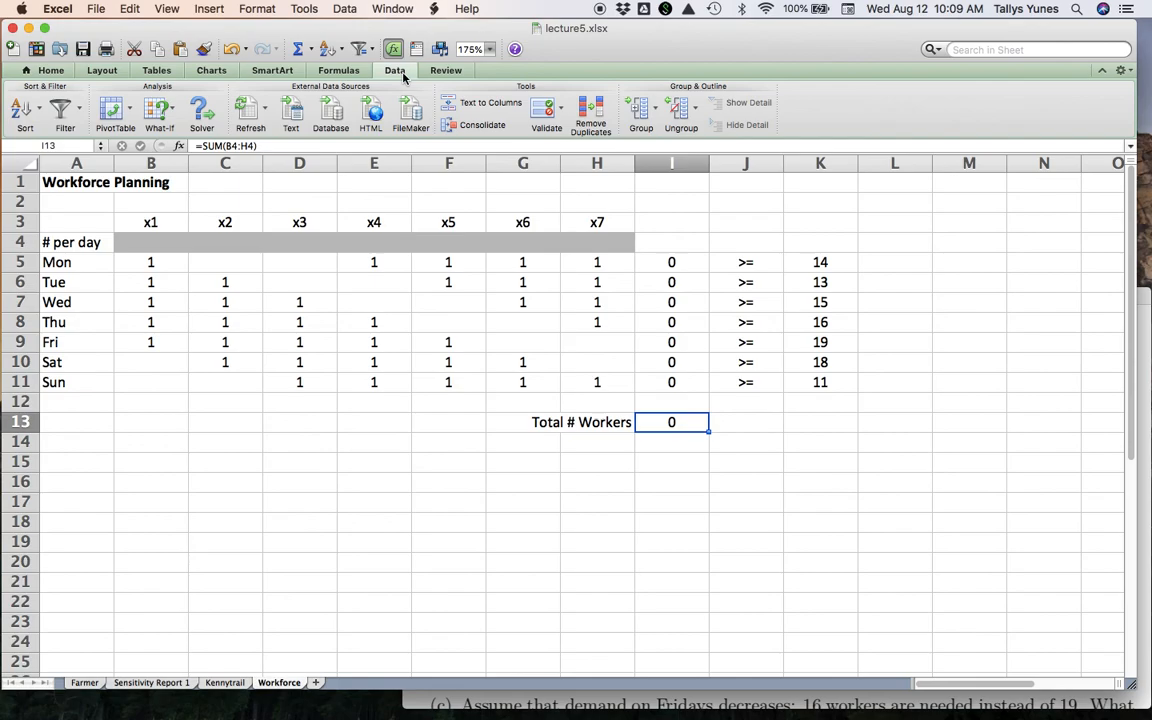
{"action": "left_click", "coordinate": [201, 112]}
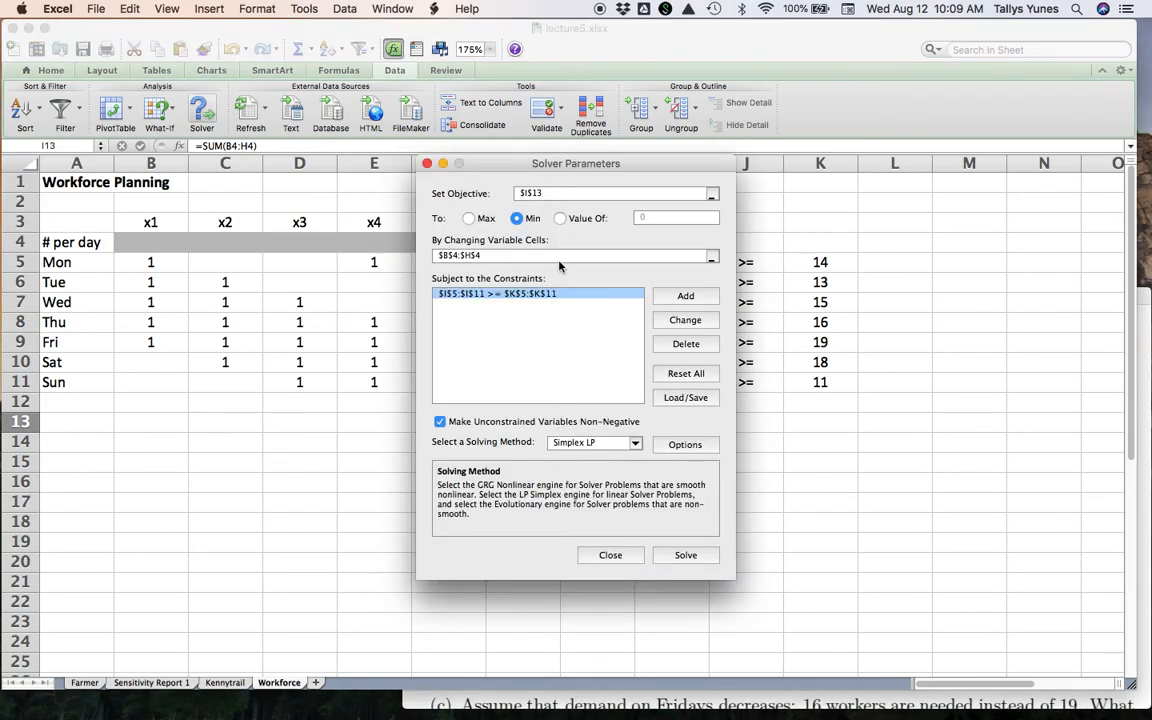
{"action": "left_click", "coordinate": [685, 553]}
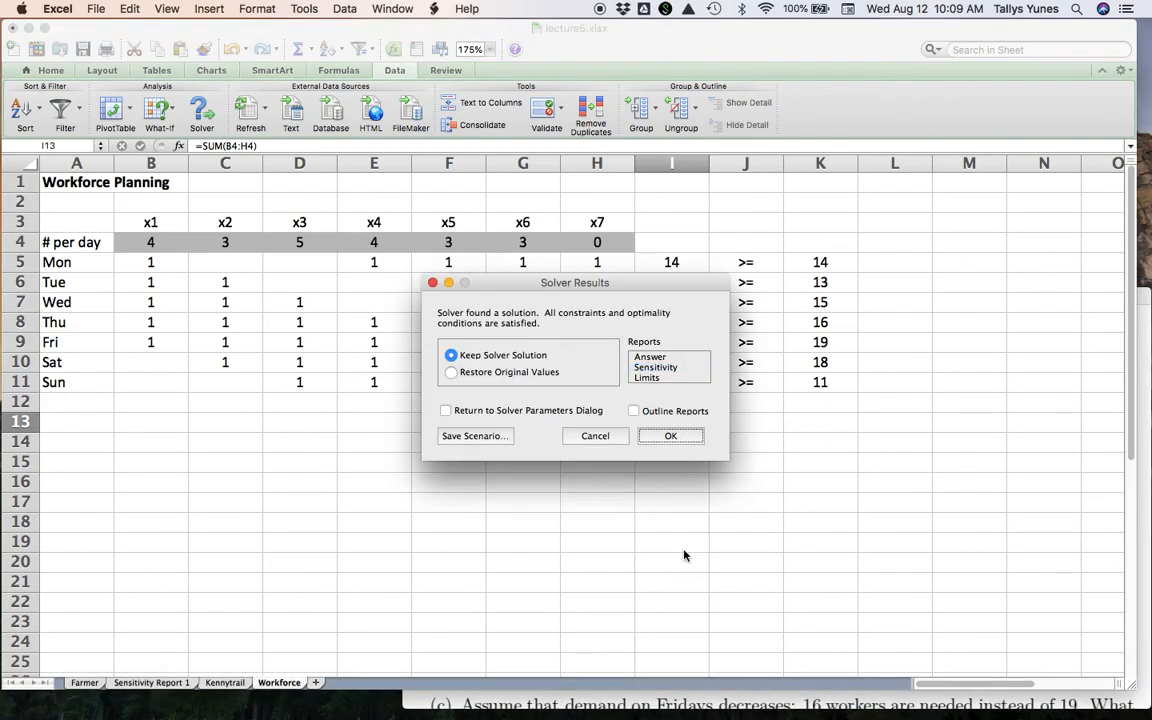
{"action": "left_click", "coordinate": [679, 368]}
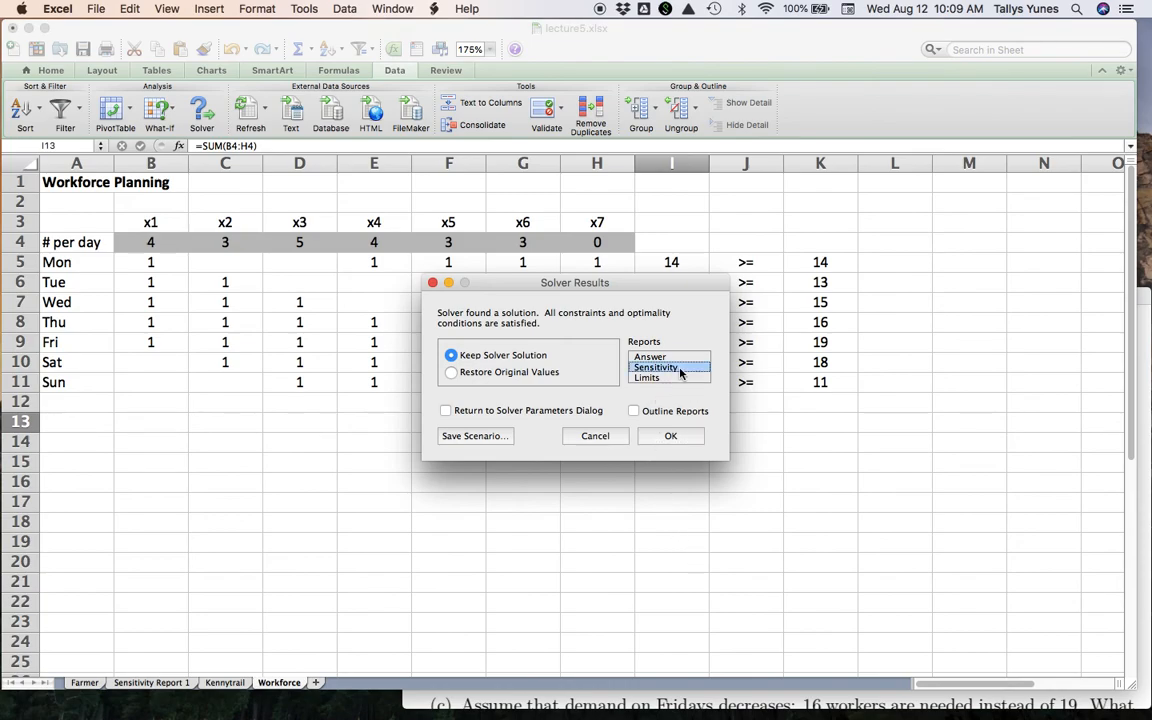
{"action": "left_click", "coordinate": [670, 436]}
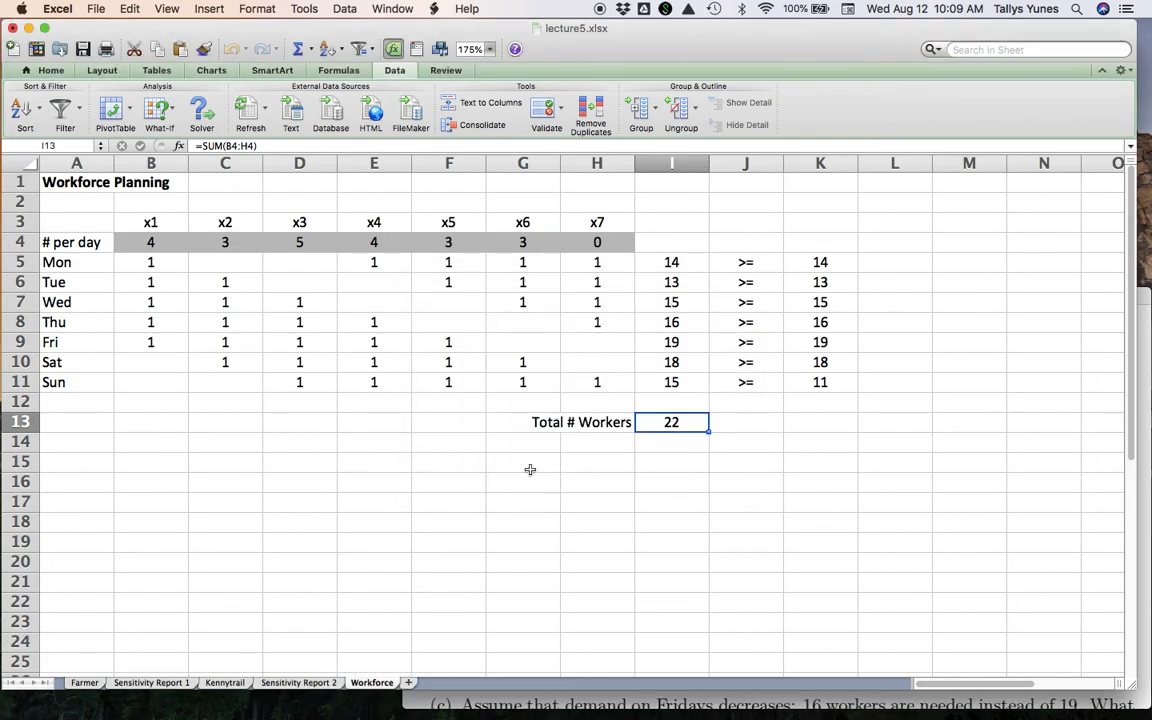
- Open the Sensitivity Report 2 sheet and enlarge its display to 165% so both tables are readable
{"action": "left_click", "coordinate": [299, 682]}
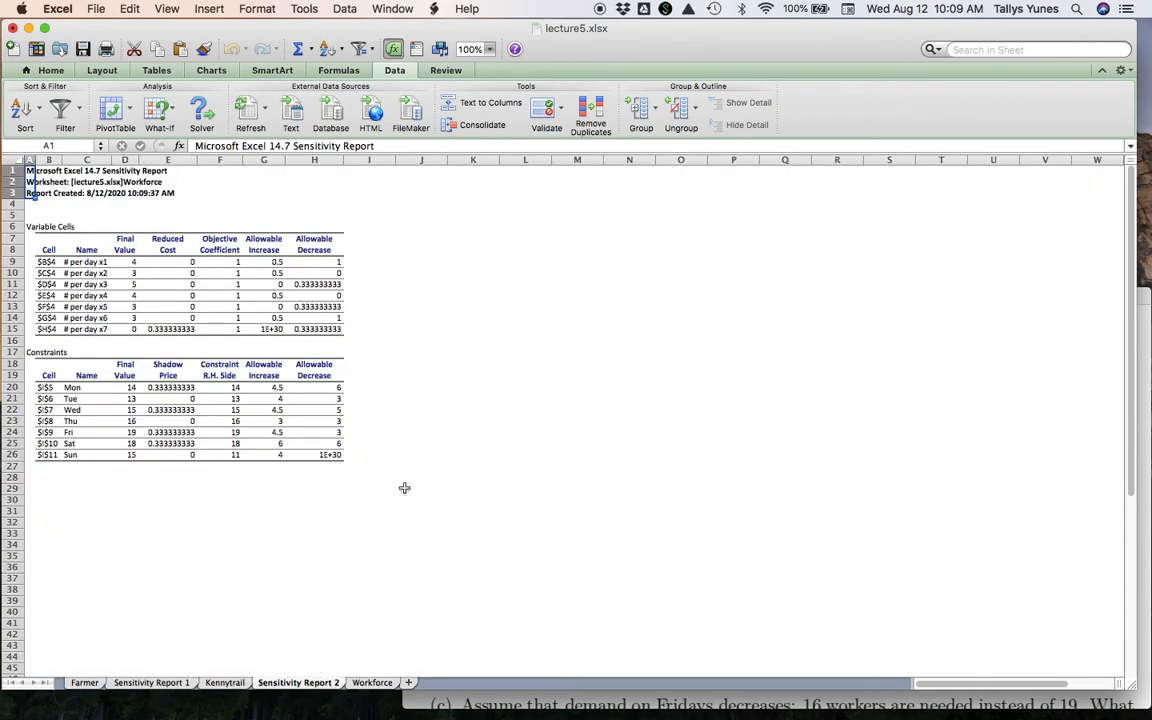
{"action": "left_click", "coordinate": [489, 49]}
{"action": "left_click", "coordinate": [484, 94]}
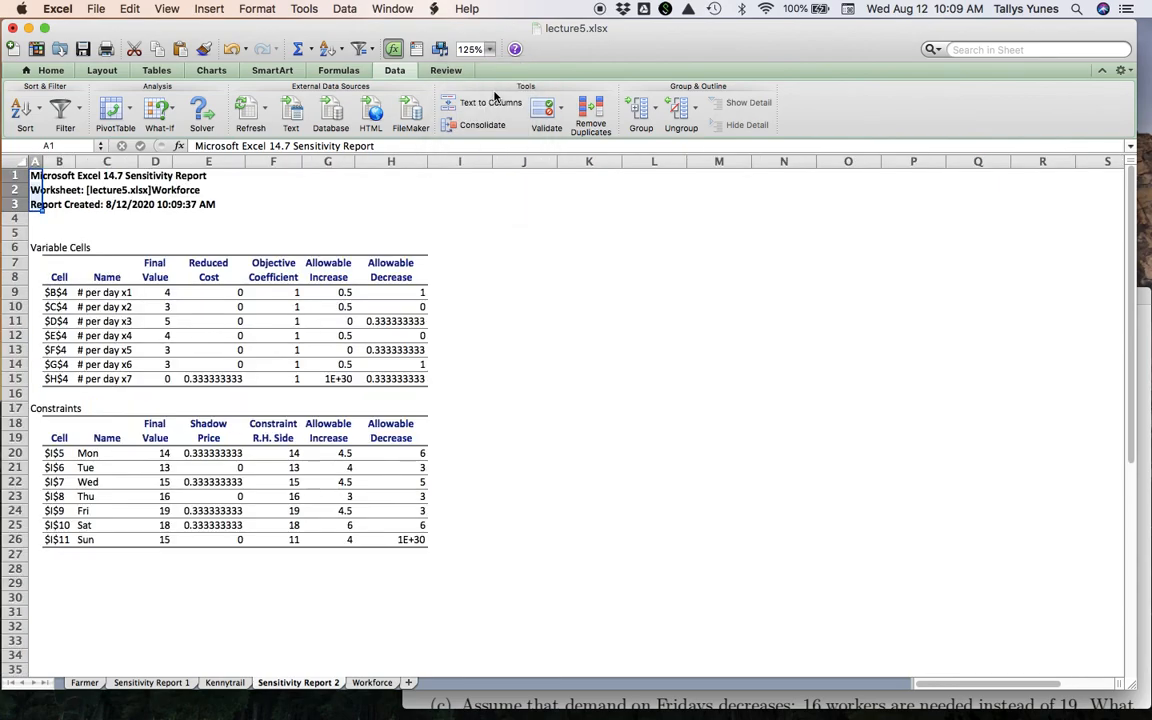
{"action": "left_click", "coordinate": [489, 49]}
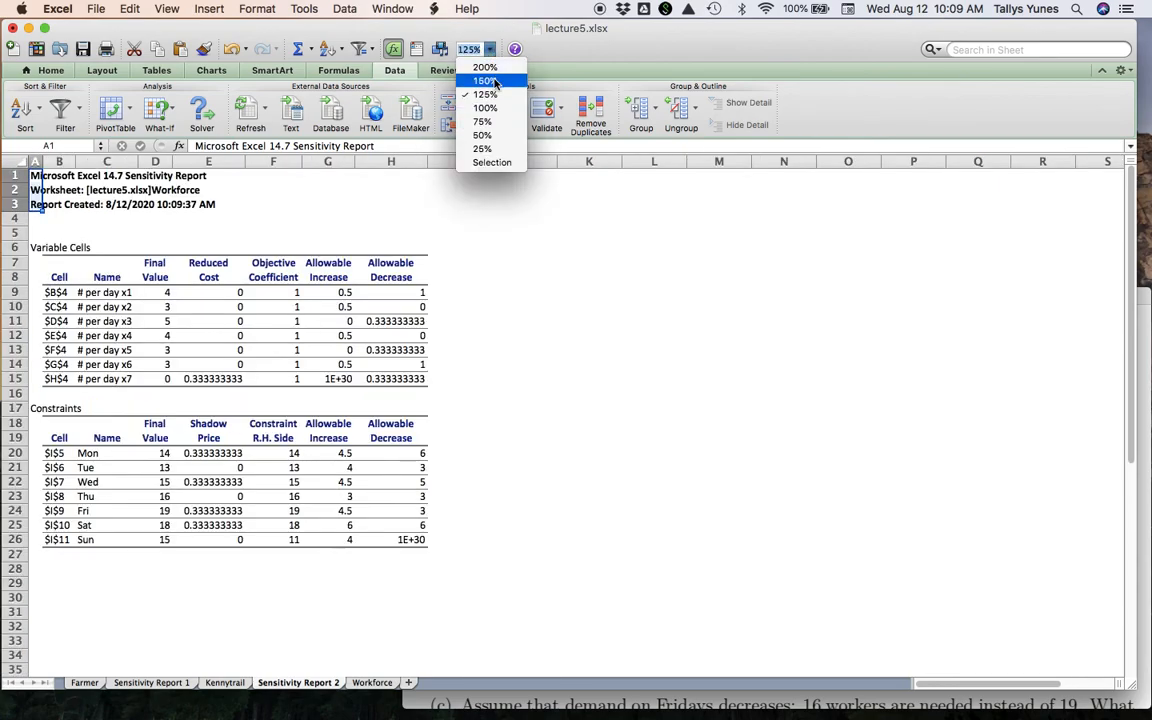
{"action": "left_click", "coordinate": [486, 80]}
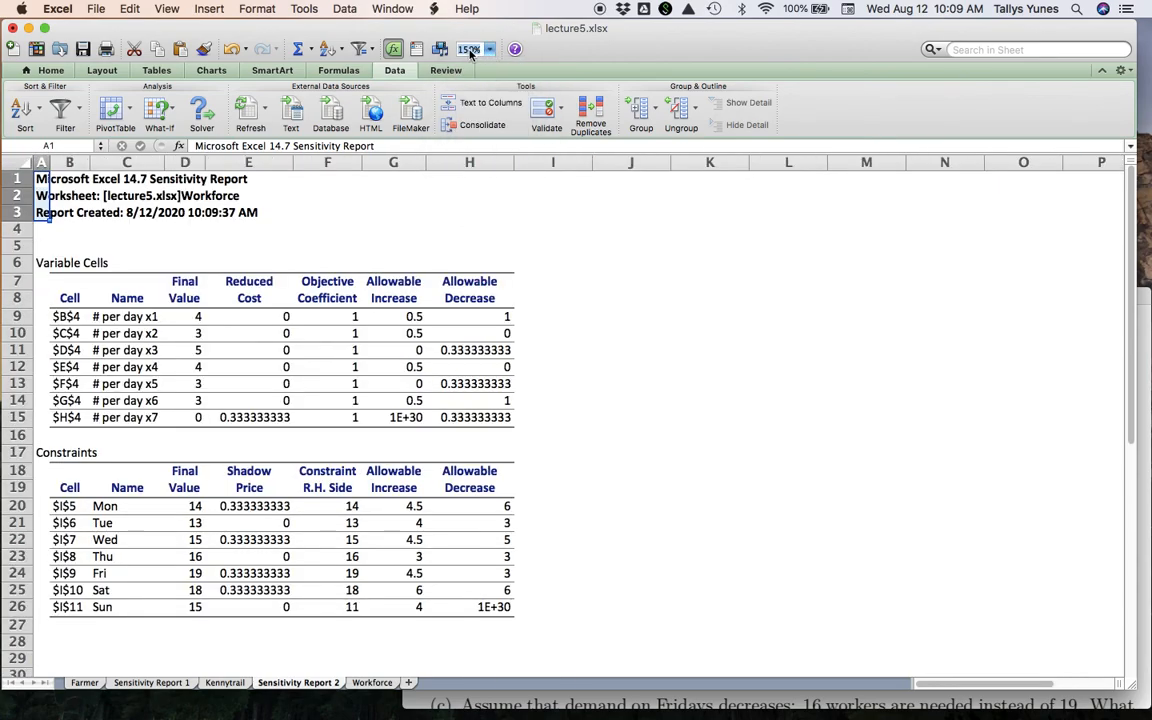
{"action": "left_click", "coordinate": [469, 51]}
{"action": "type", "text": "1"}
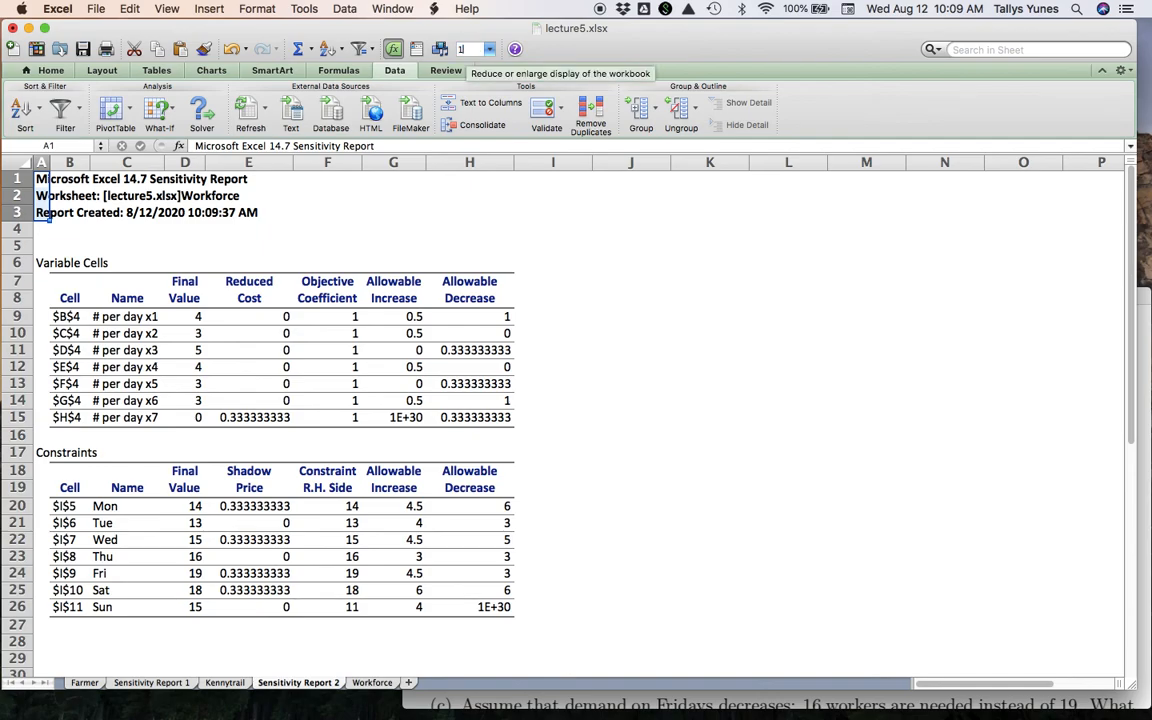
{"action": "key", "text": "Return"}
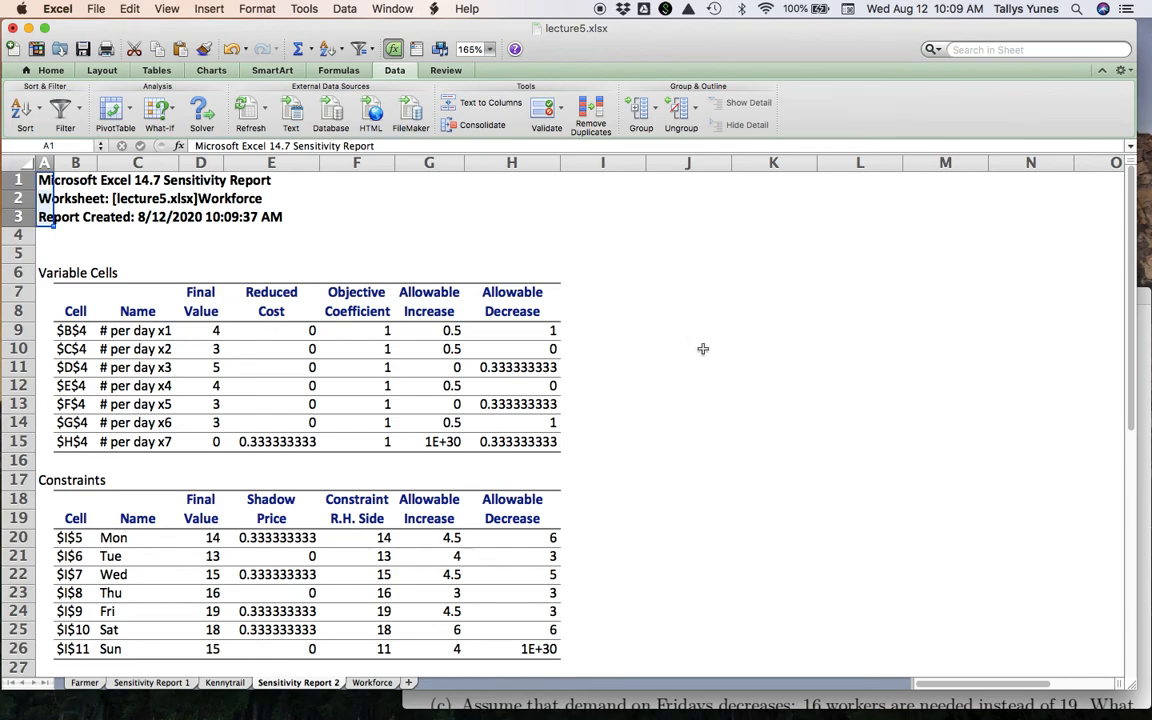
{"action": "scroll", "coordinate": [702, 345], "scroll_direction": "down", "scroll_amount": 4}
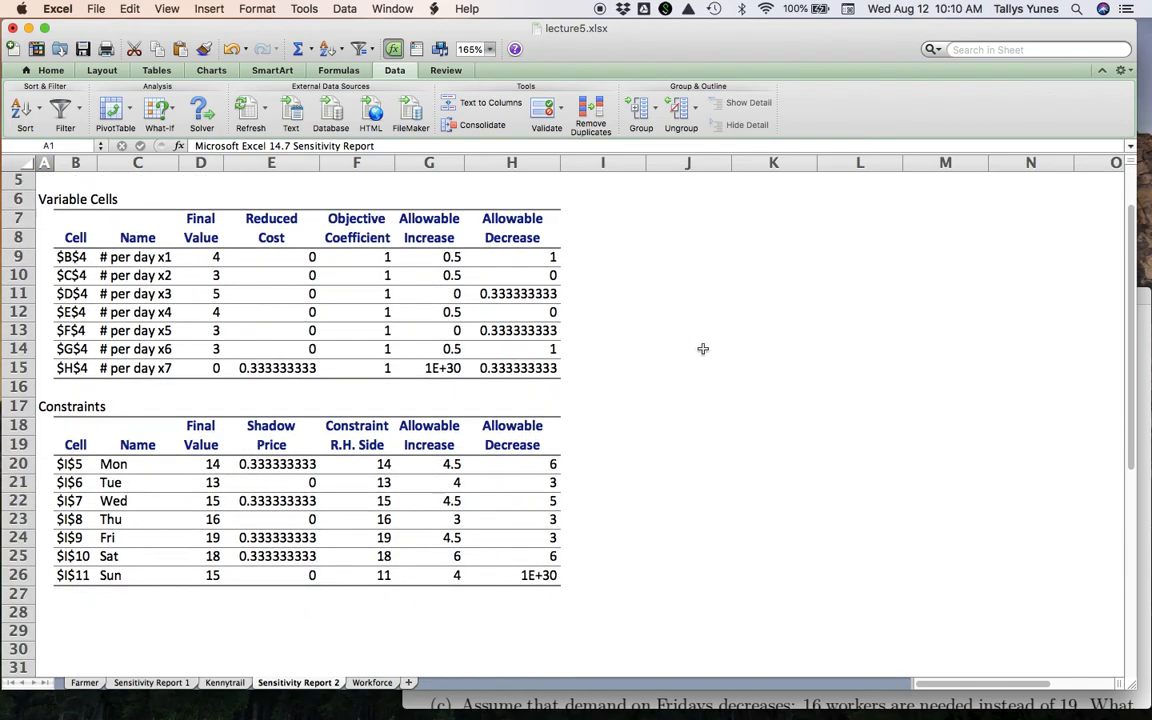
- Check question (a) in lecture5.pdf against the Workforce sheet's total and the sensitivity report
{"action": "left_click", "coordinate": [848, 700]}
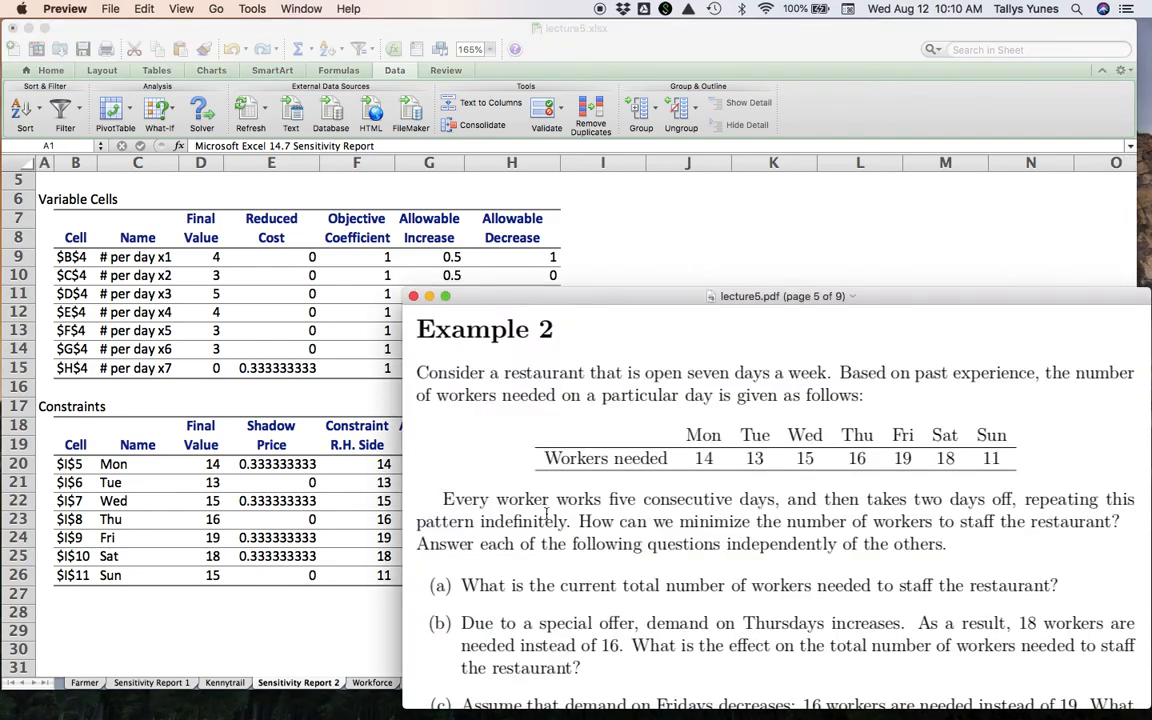
{"action": "left_click", "coordinate": [283, 416]}
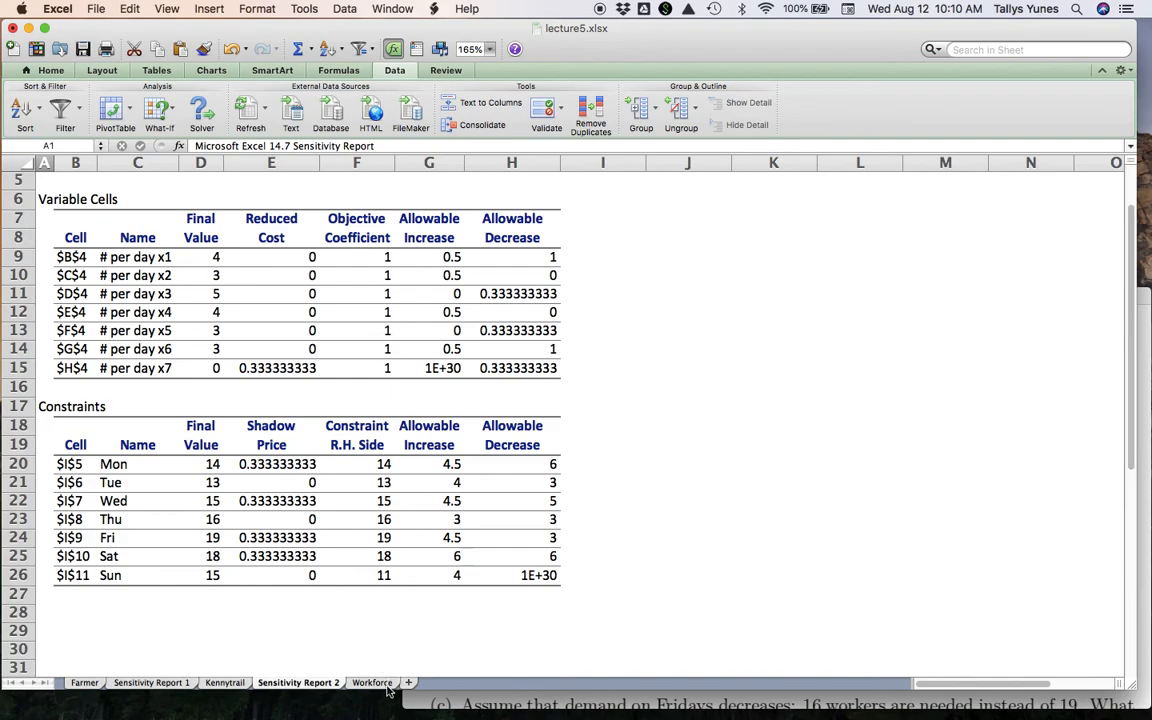
{"action": "left_click", "coordinate": [386, 684]}
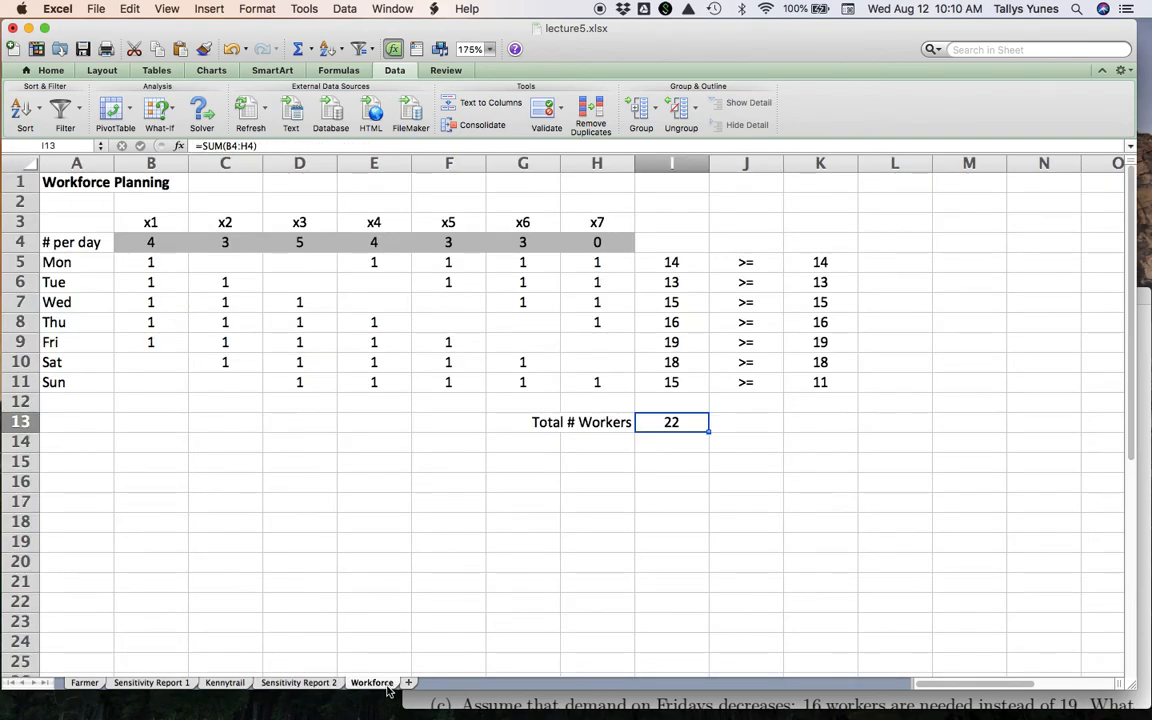
{"action": "left_click", "coordinate": [300, 683]}
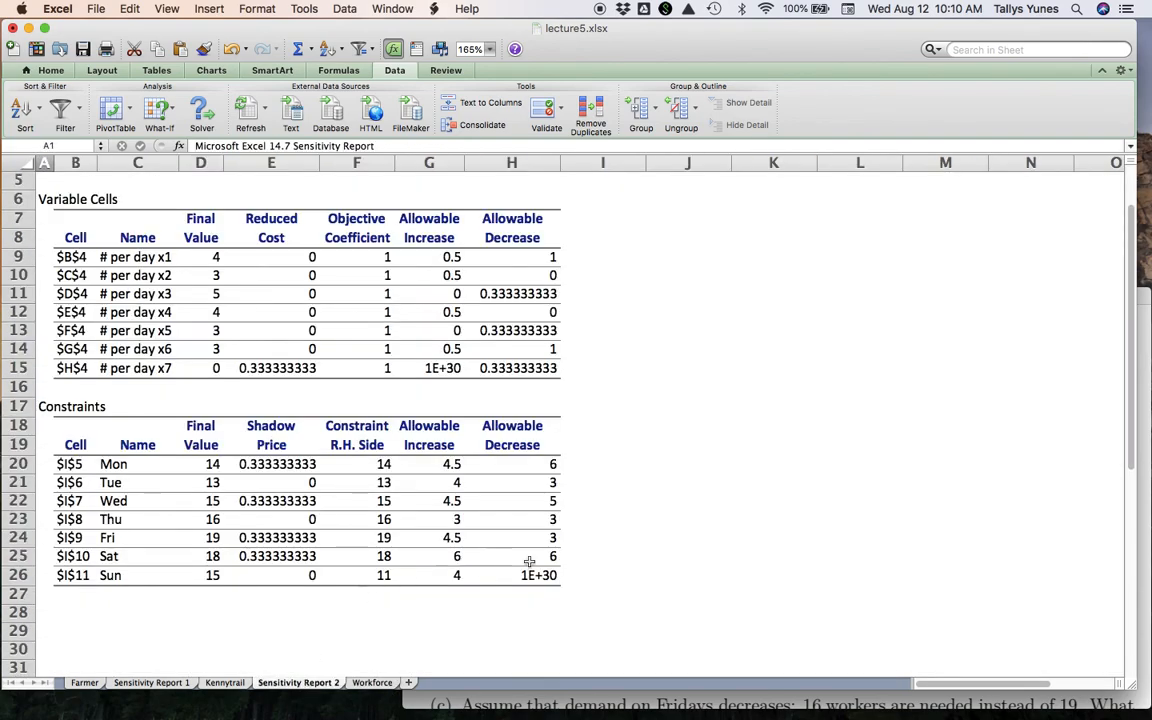
{"action": "left_click", "coordinate": [858, 702]}
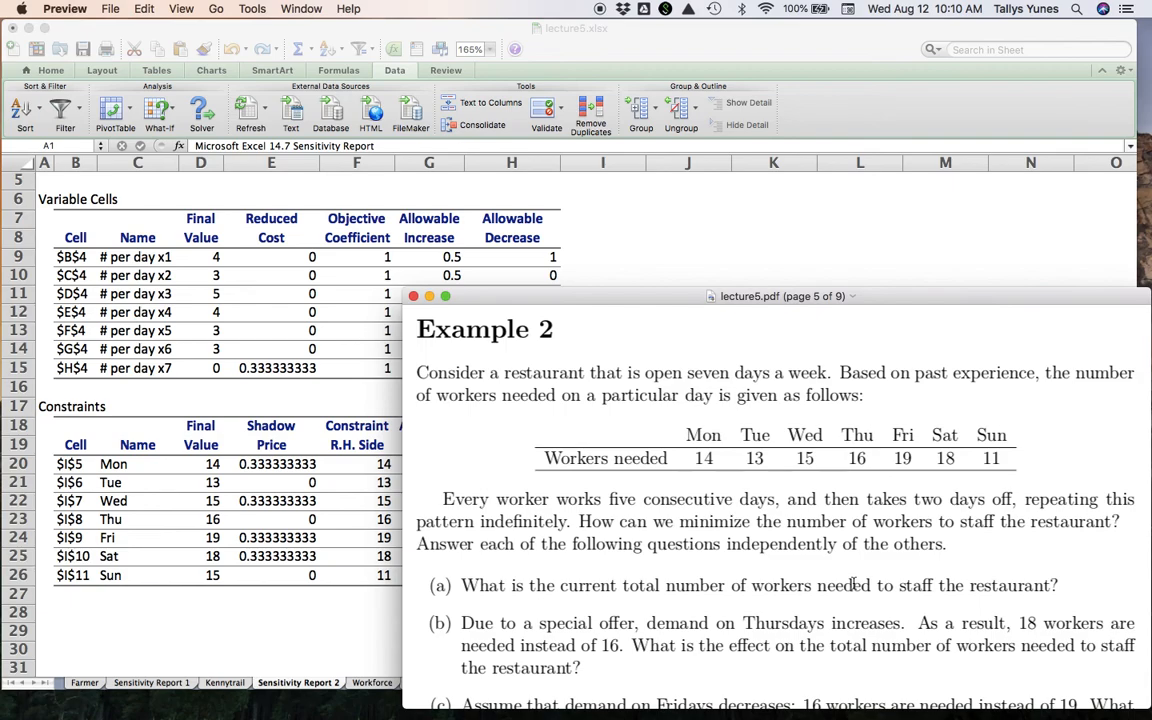
- Sum the variables' final values D9:D15 in cell I13 of Sensitivity Report 2 and compare the result with the Workforce sheet's total
{"action": "left_click", "coordinate": [681, 241]}
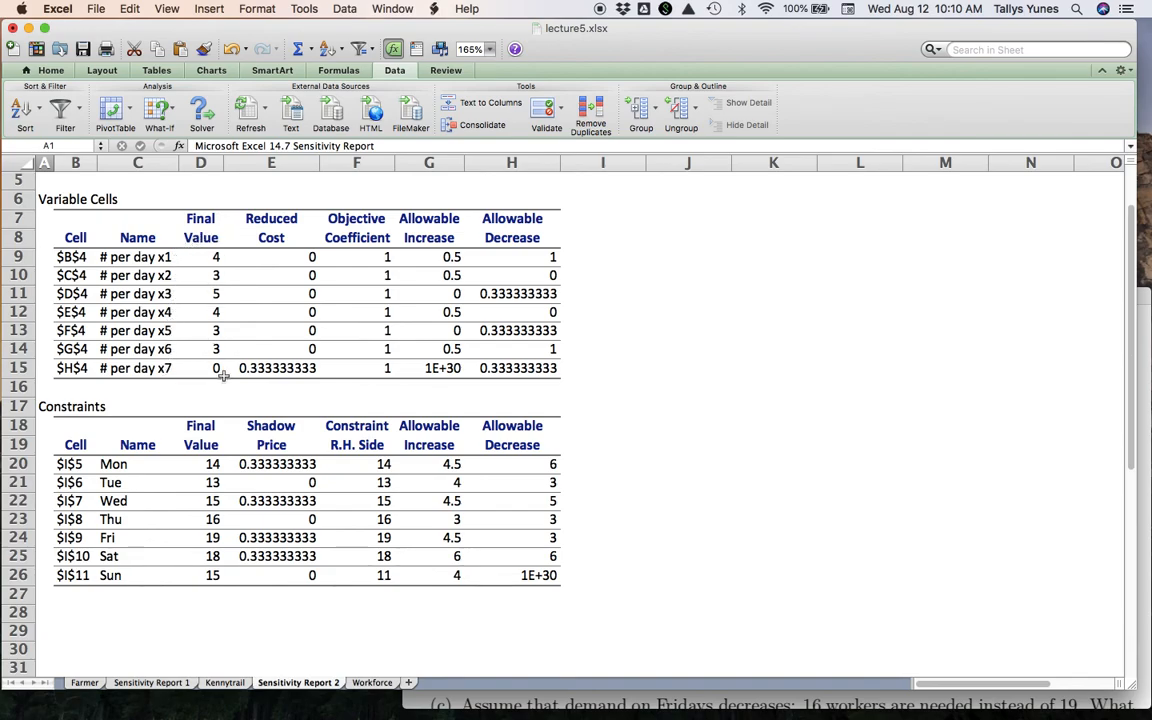
{"action": "left_click", "coordinate": [625, 323]}
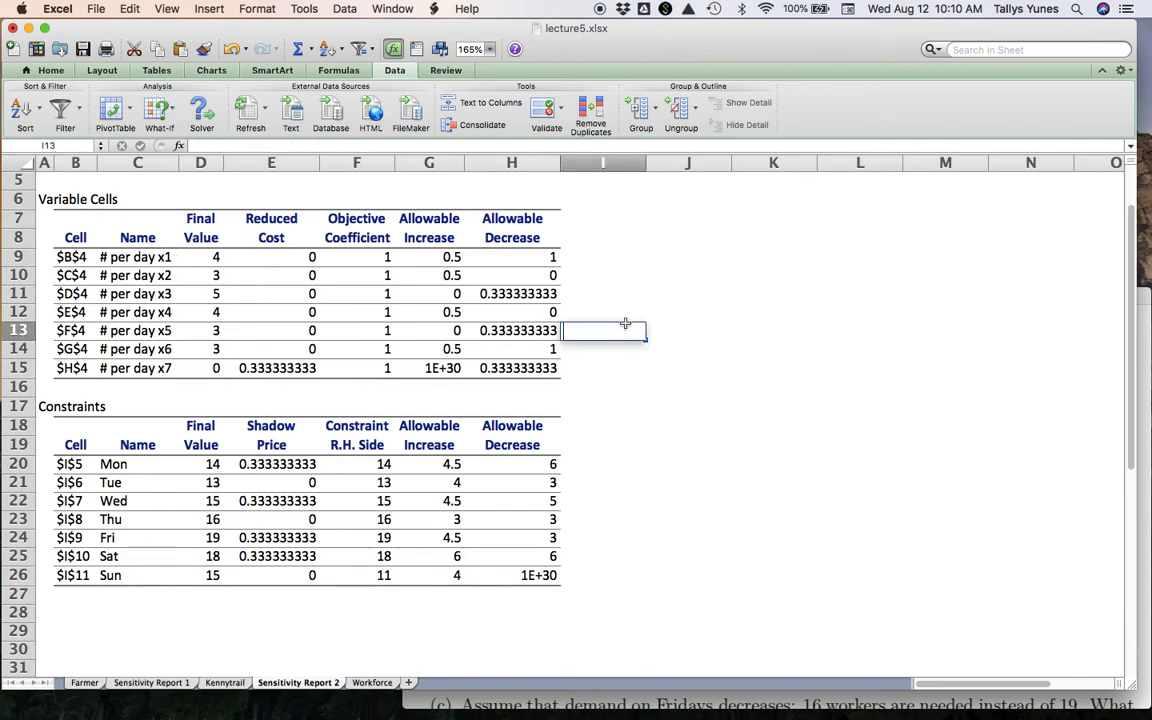
{"action": "type", "text": "=sum("}
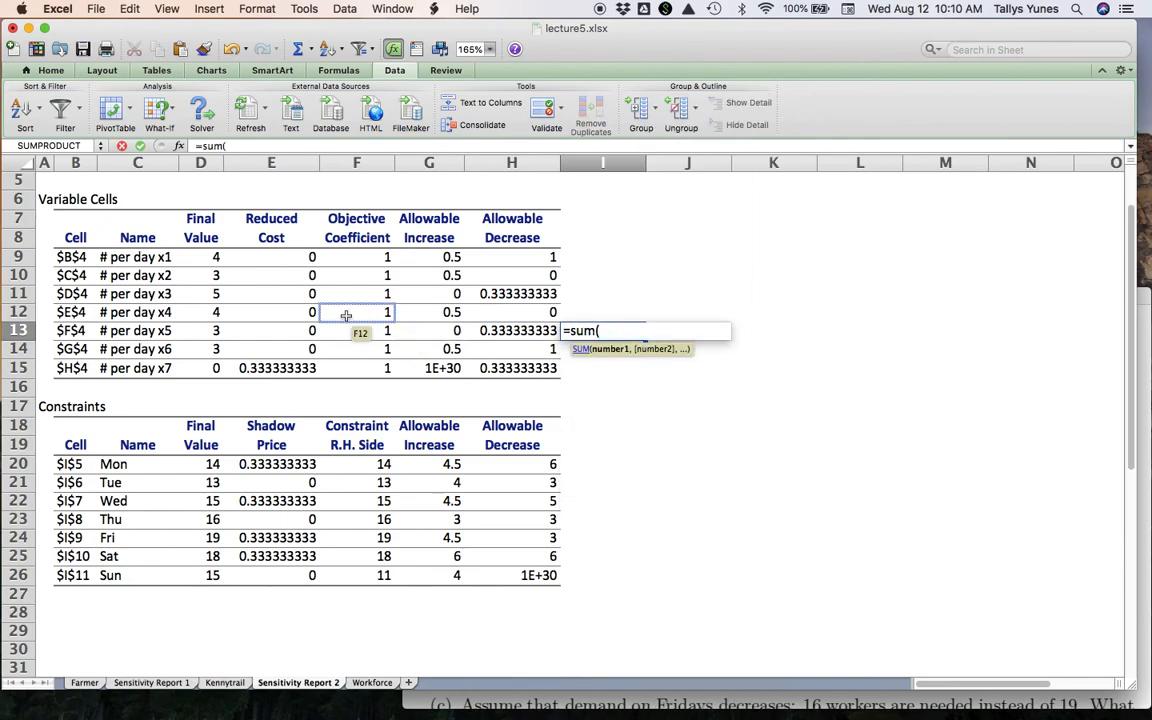
{"action": "left_click_drag", "start_coordinate": [226, 257], "coordinate": [199, 368]}
{"action": "key", "text": "Return"}
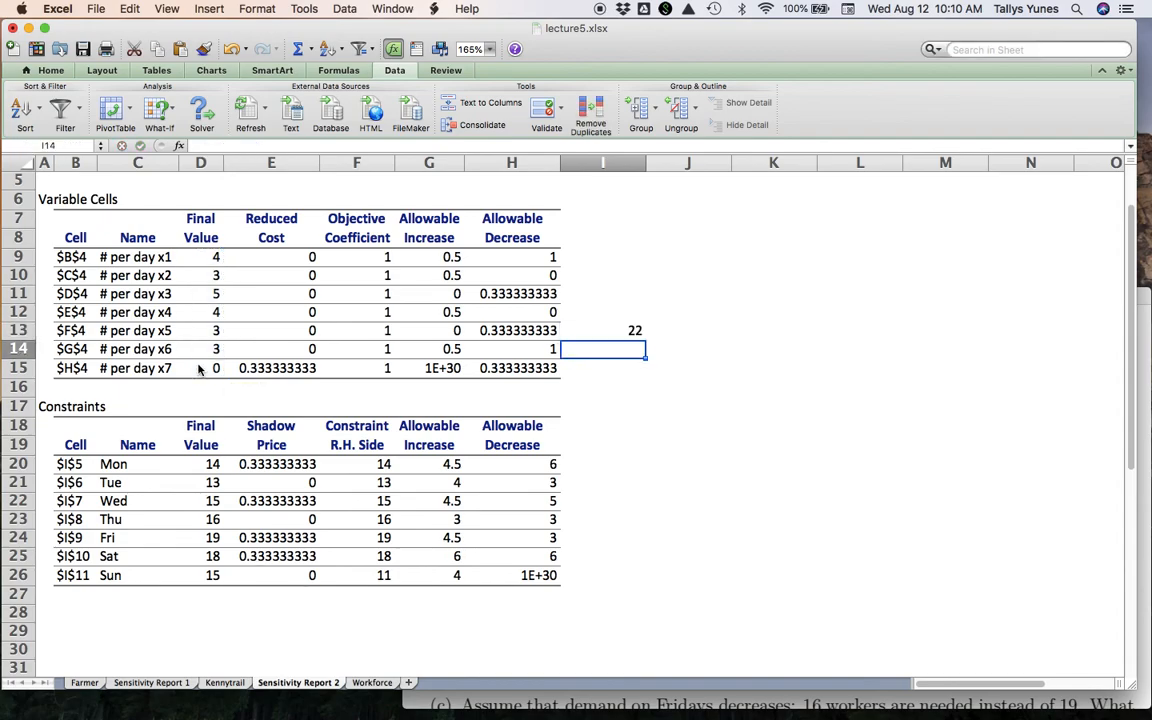
{"action": "key", "text": "Up"}
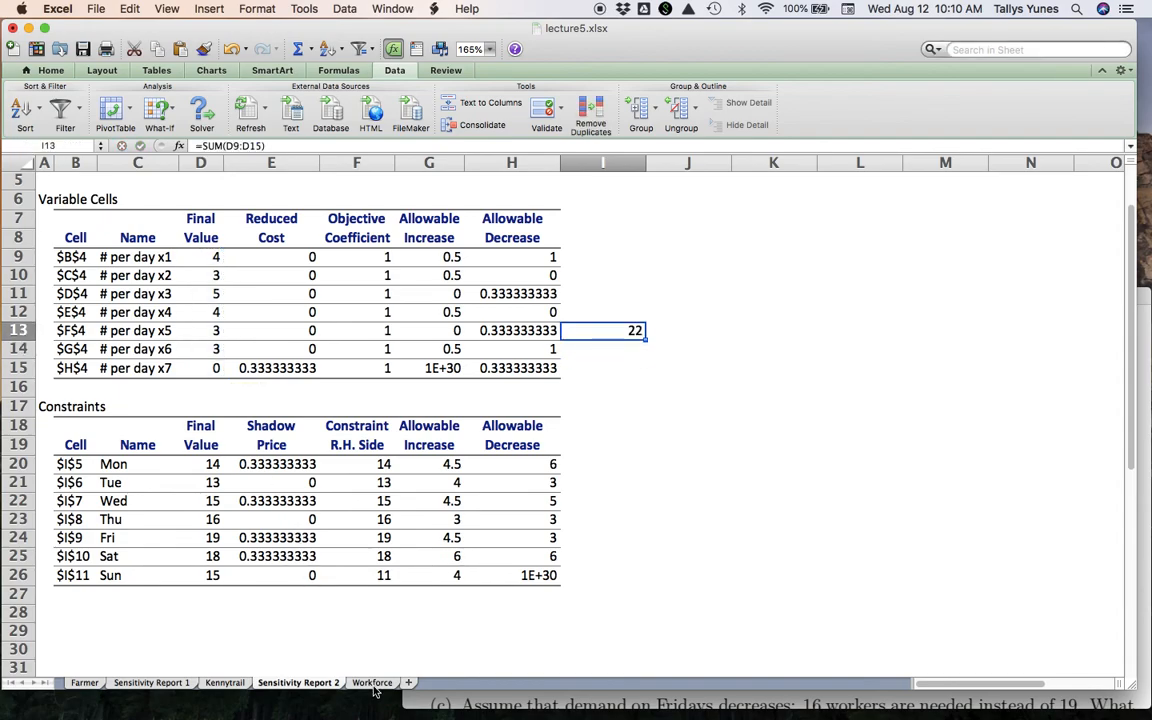
{"action": "left_click", "coordinate": [372, 682]}
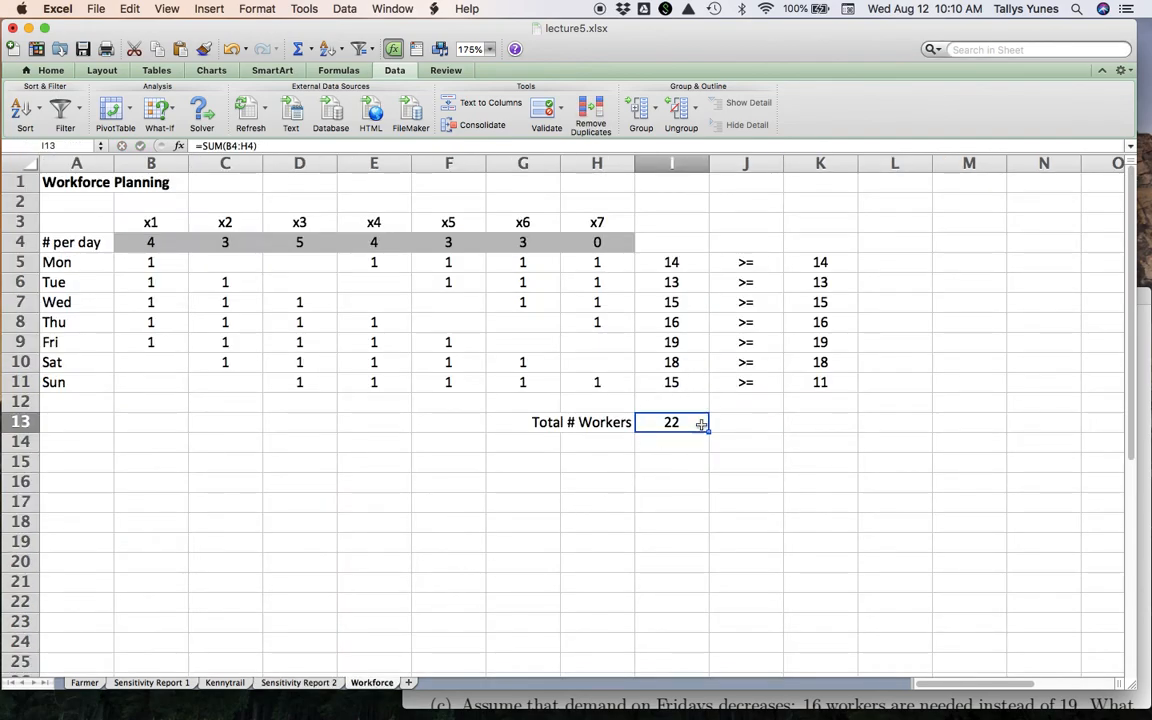
{"action": "left_click", "coordinate": [300, 682]}
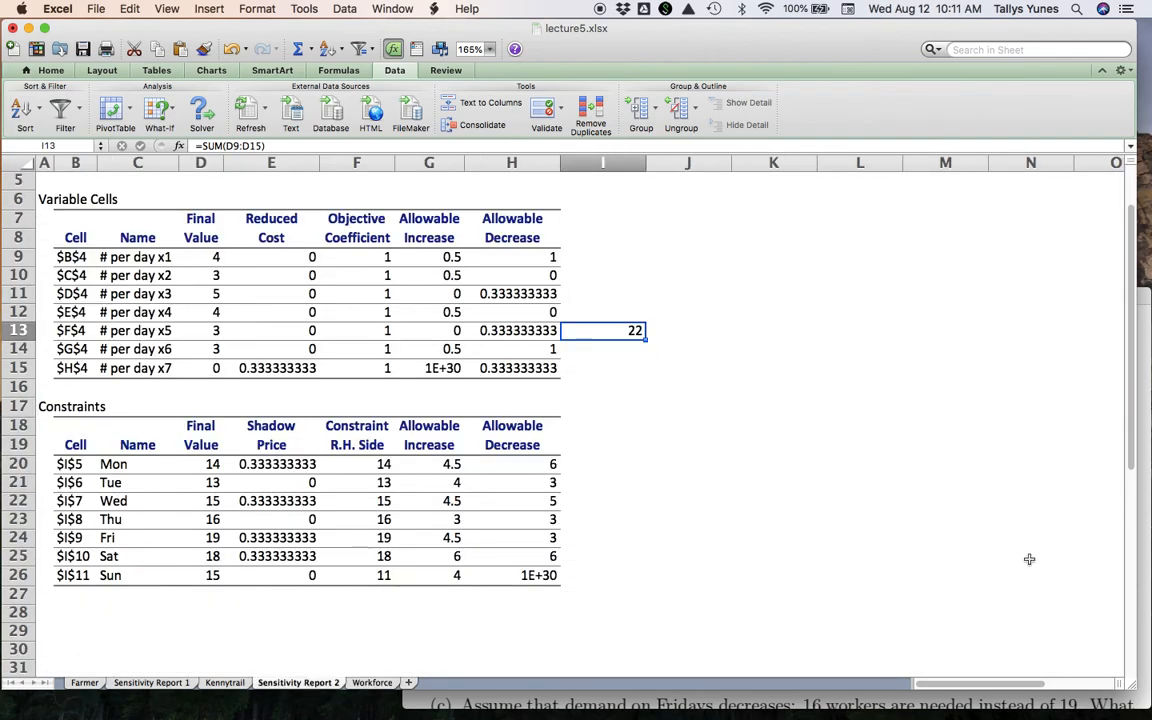
- Read question (b) about Thursday demand in lecture5.pdf and examine the Thu constraint row in the sensitivity report
{"action": "left_click", "coordinate": [1143, 591]}
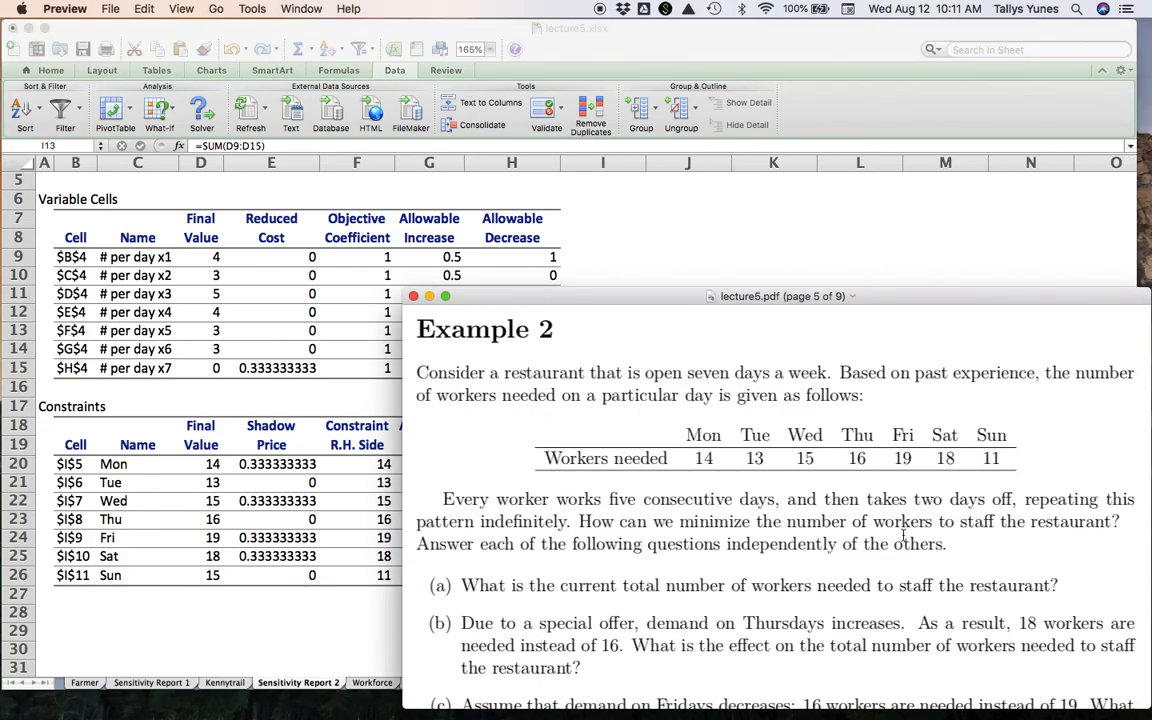
{"action": "scroll", "coordinate": [755, 610], "scroll_direction": "down", "scroll_amount": 1}
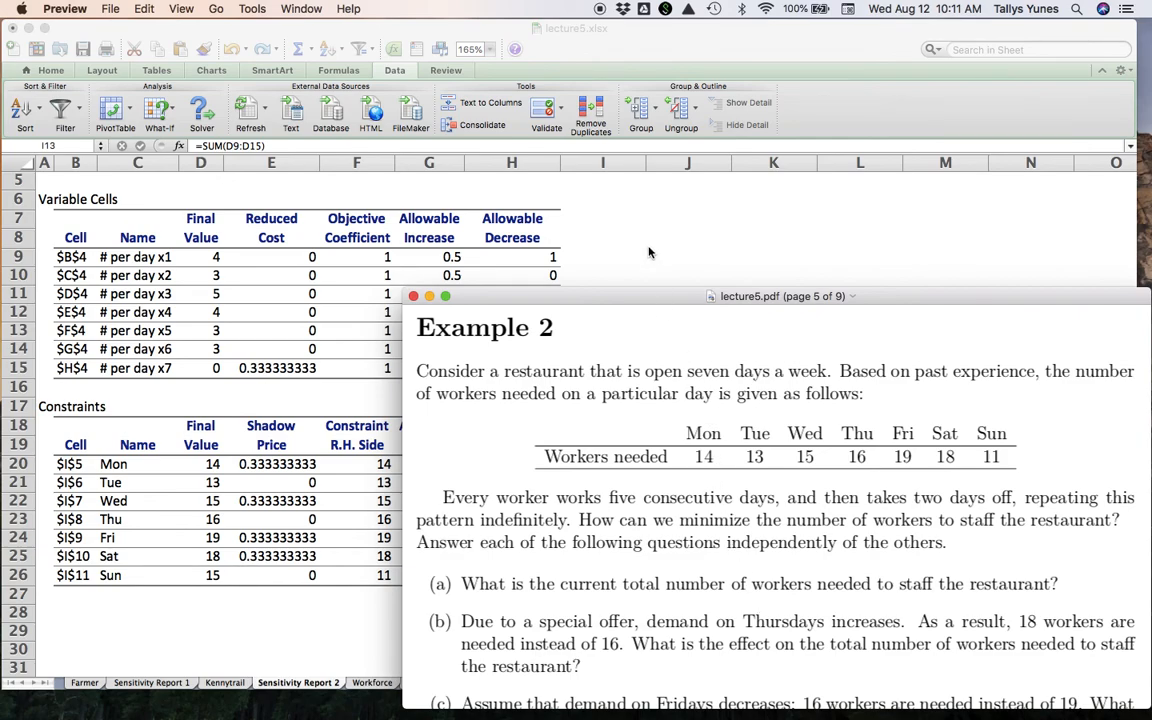
{"action": "left_click", "coordinate": [579, 204]}
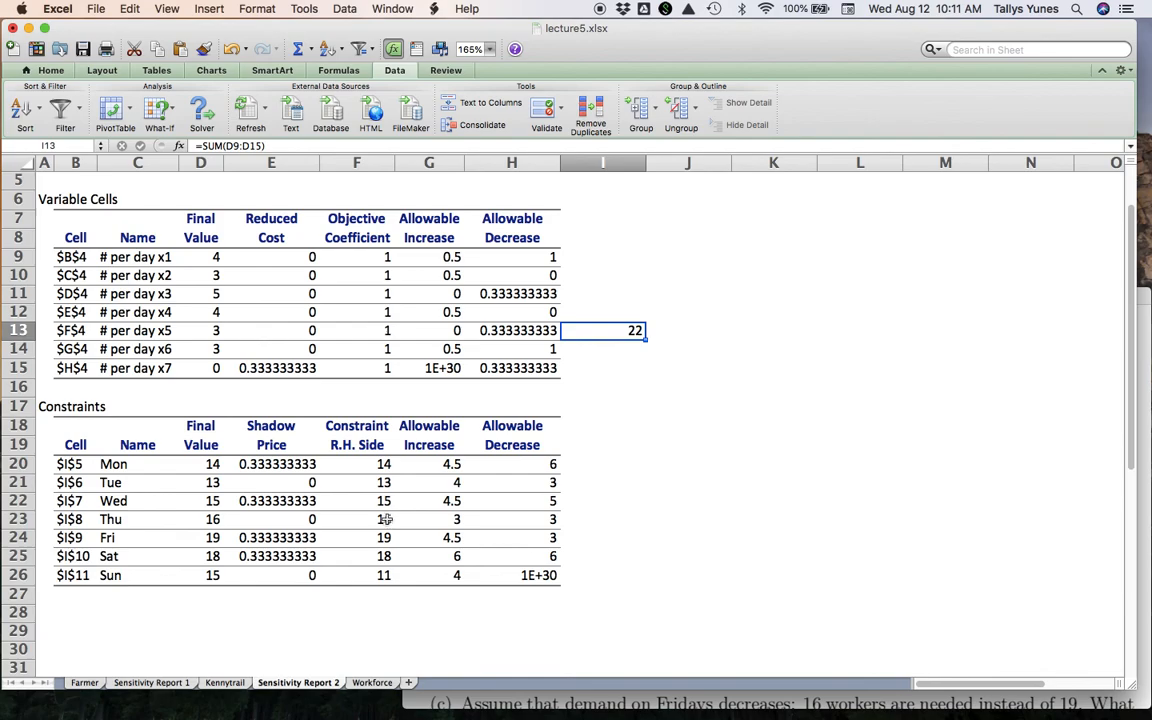
{"action": "left_click", "coordinate": [1141, 636]}
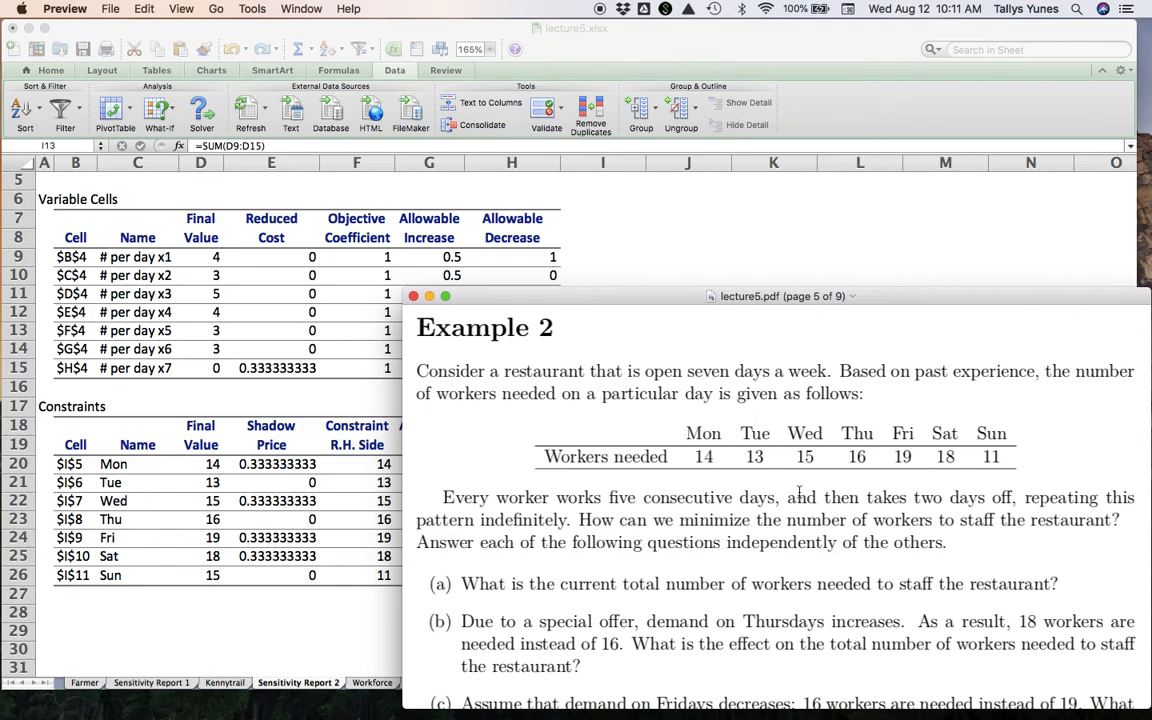
- Switch to Excel and examine the Thu constraint's right-hand side, shadow price and final value alongside the total in I13 for question (b)
{"action": "left_click", "coordinate": [646, 260]}
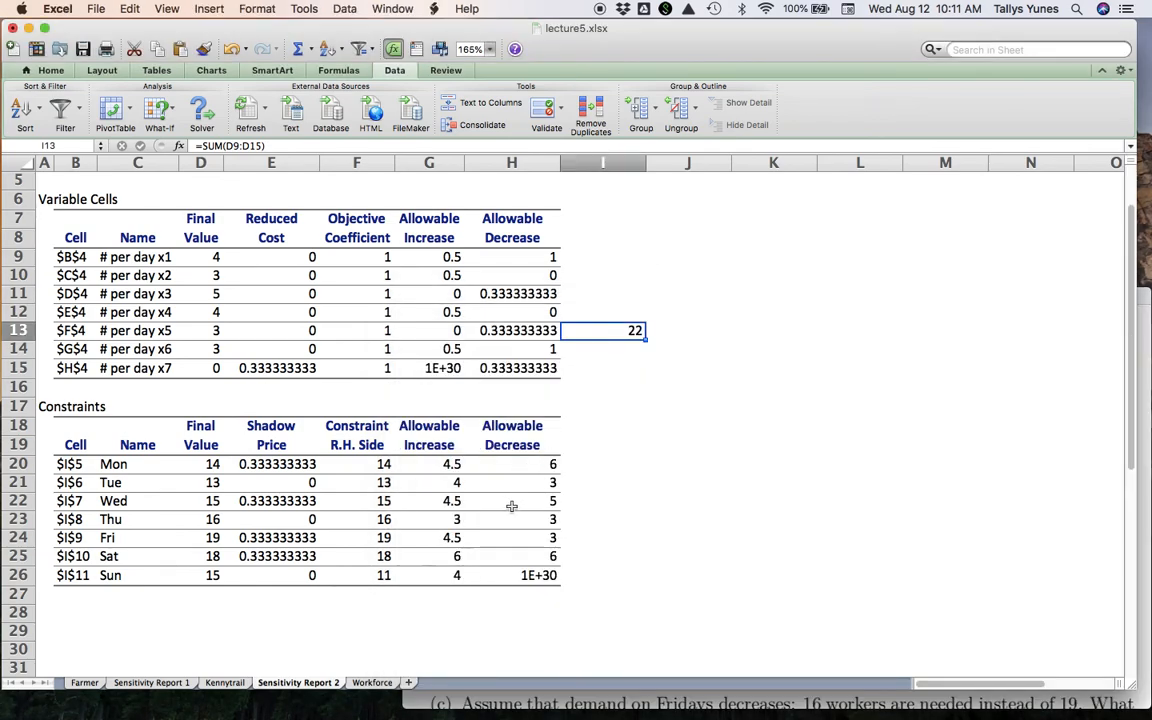
{"action": "left_click", "coordinate": [370, 520]}
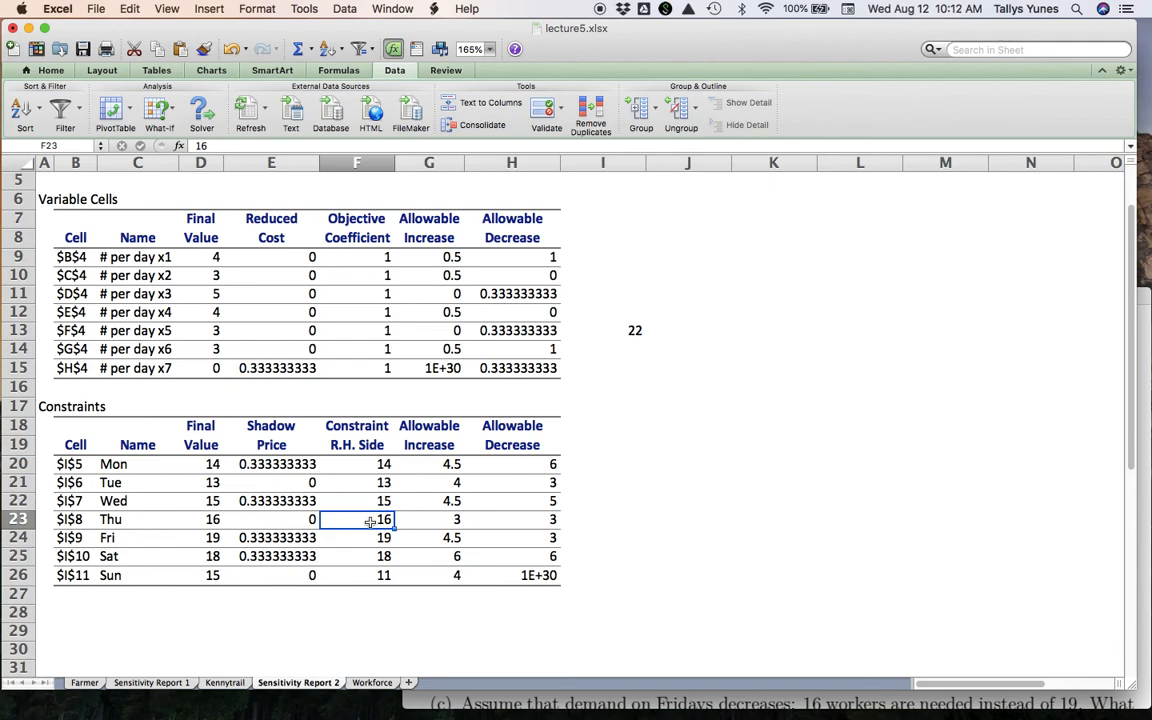
{"action": "left_click", "coordinate": [615, 331]}
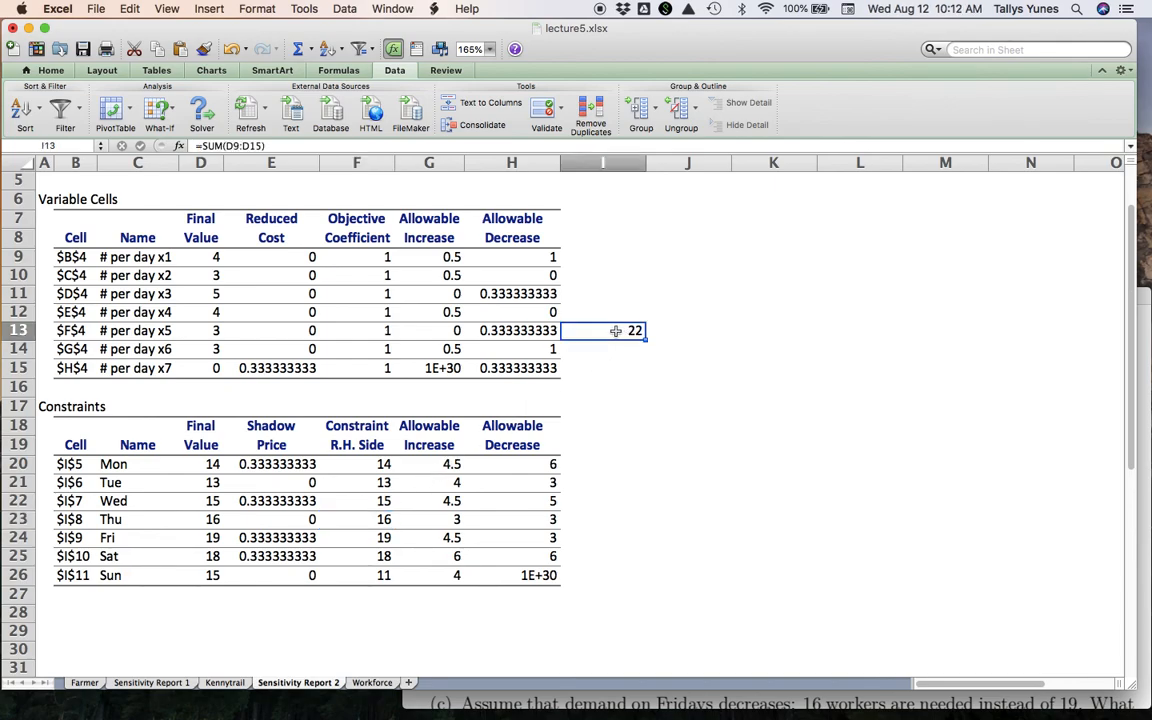
{"action": "left_click", "coordinate": [370, 520]}
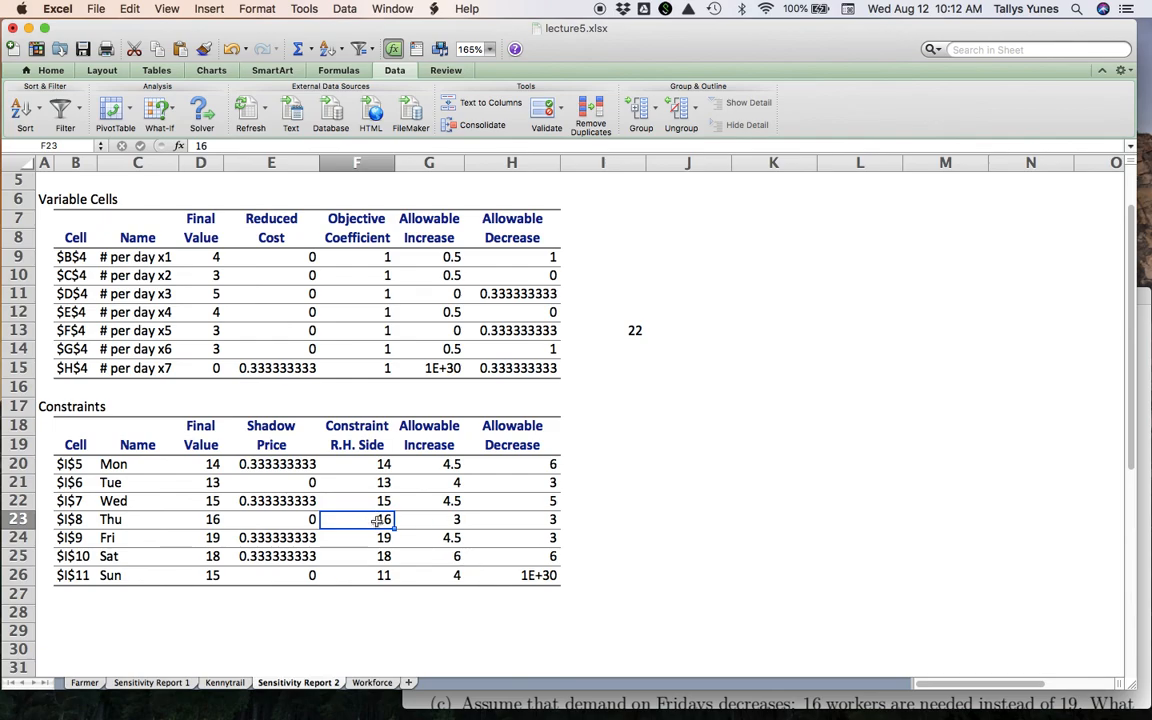
{"action": "left_click", "coordinate": [287, 519]}
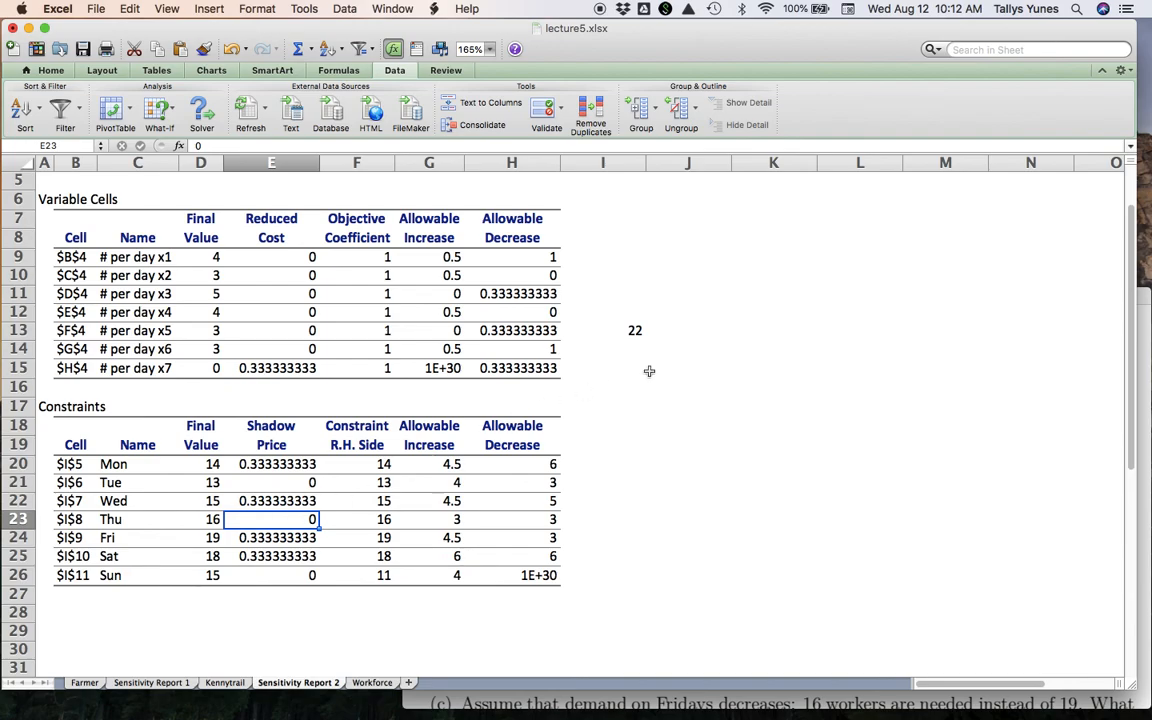
{"action": "left_click", "coordinate": [615, 330]}
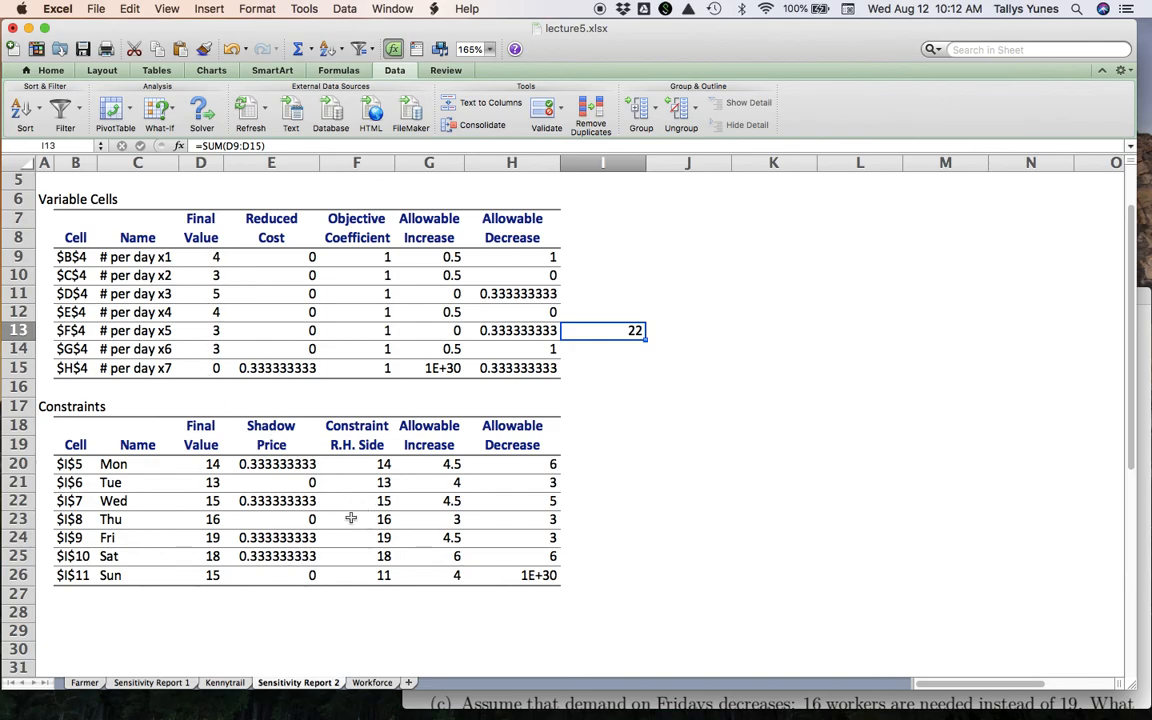
{"action": "left_click", "coordinate": [222, 519]}
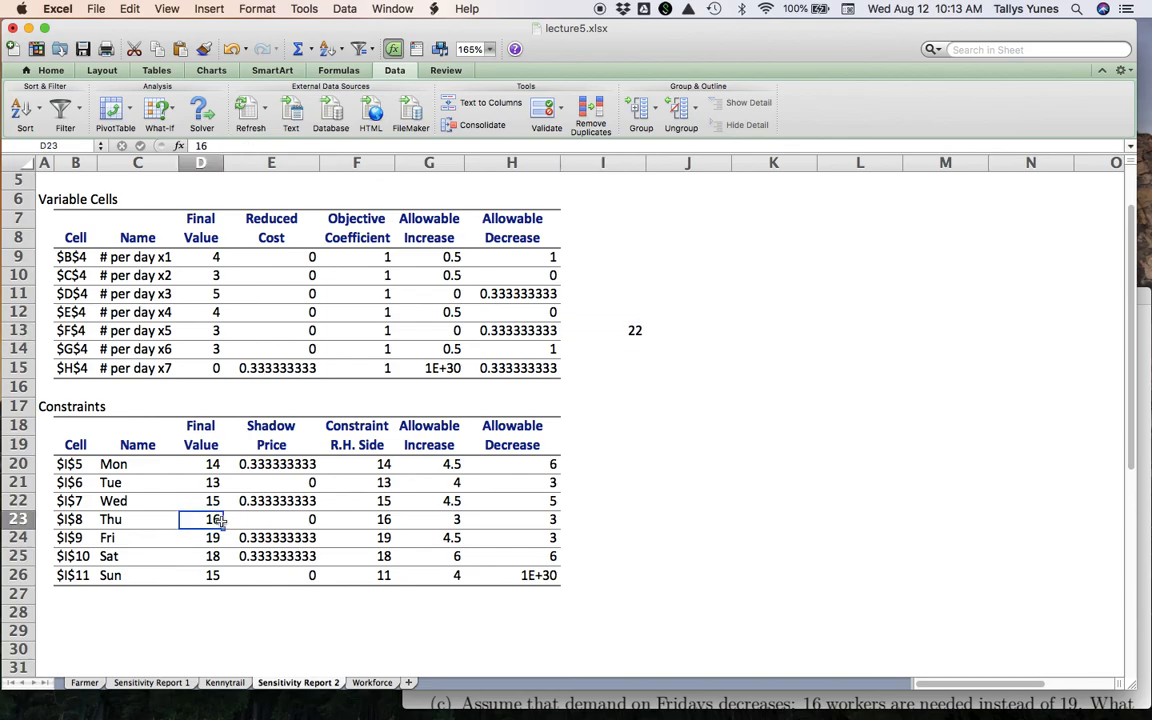
{"action": "left_click", "coordinate": [381, 519]}
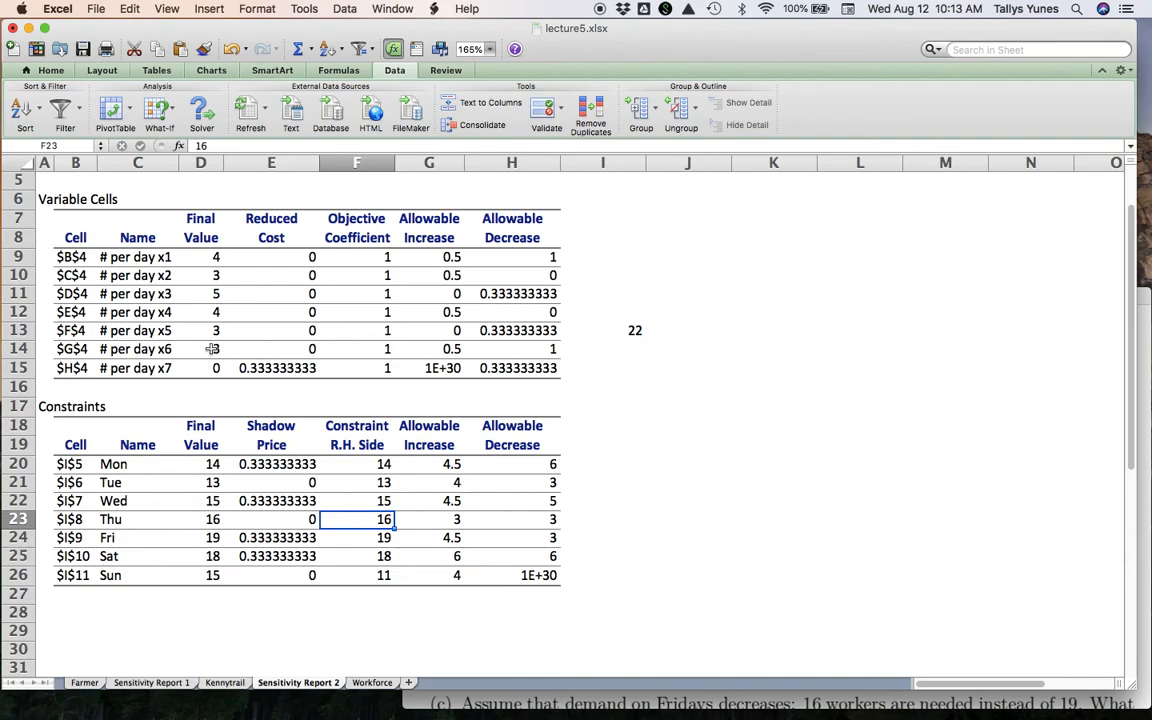
{"action": "left_click", "coordinate": [636, 330]}
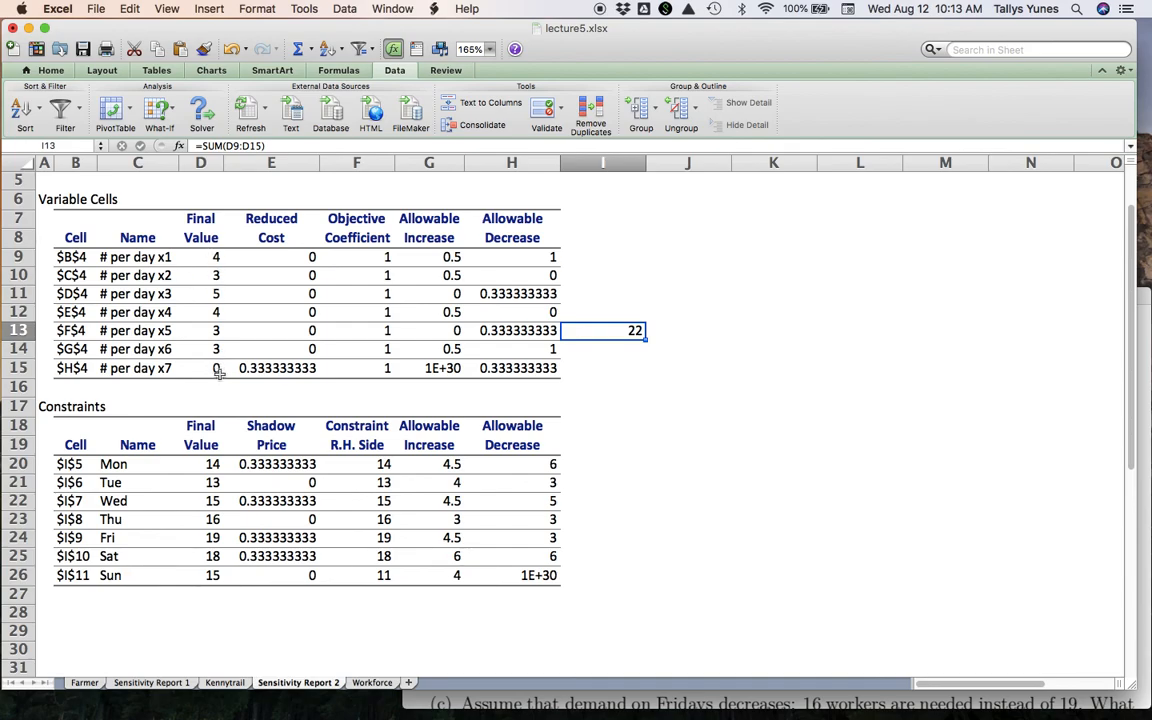
{"action": "left_click", "coordinate": [200, 523]}
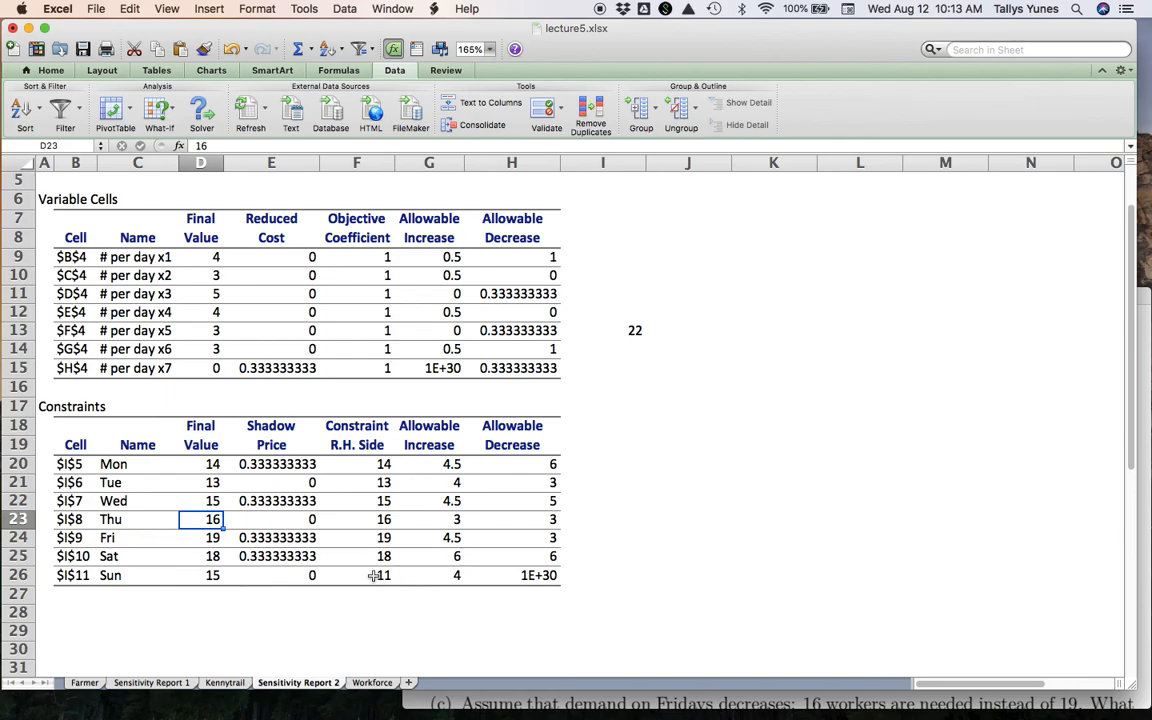
{"action": "left_click", "coordinate": [364, 520]}
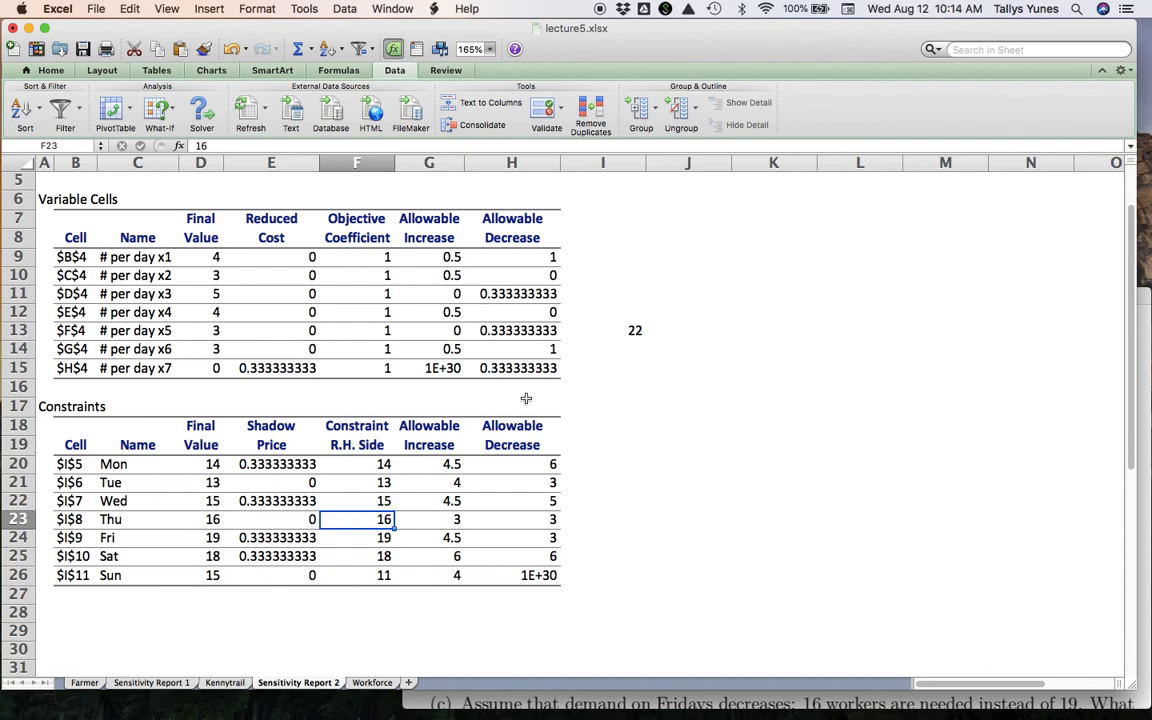
{"action": "left_click", "coordinate": [617, 329]}
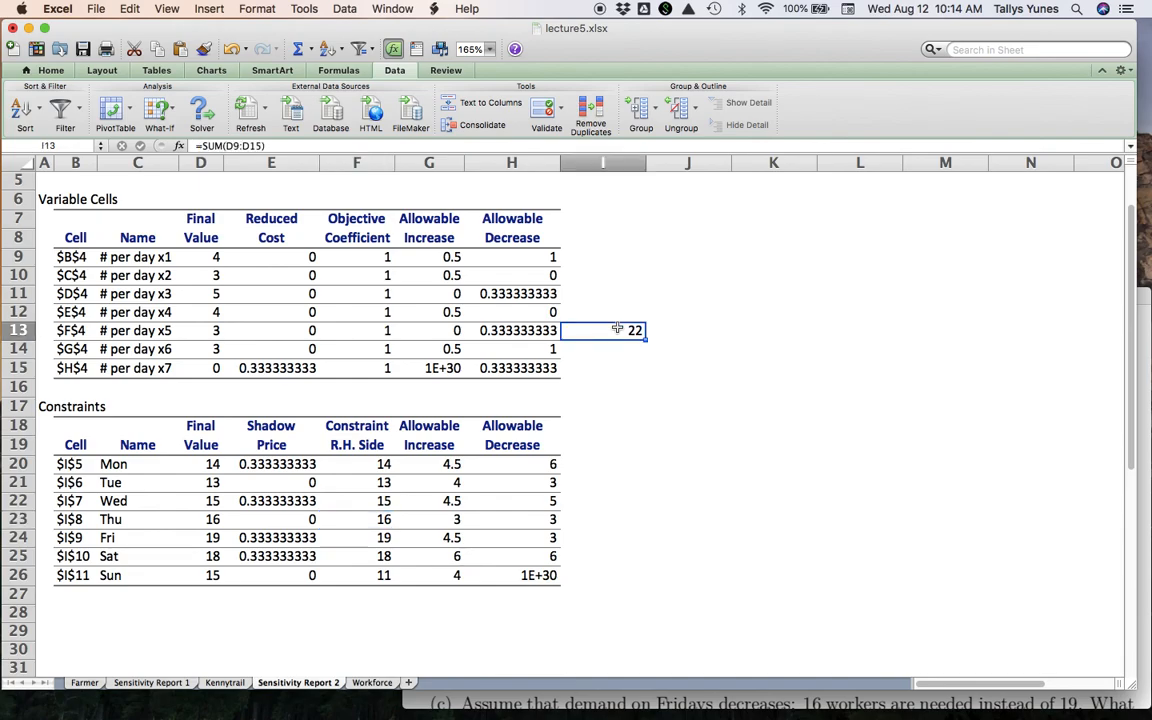
- Switch to lecture5.pdf in Preview and read question (c) about the decrease in Friday demand
{"action": "key", "text": "super+Tab"}
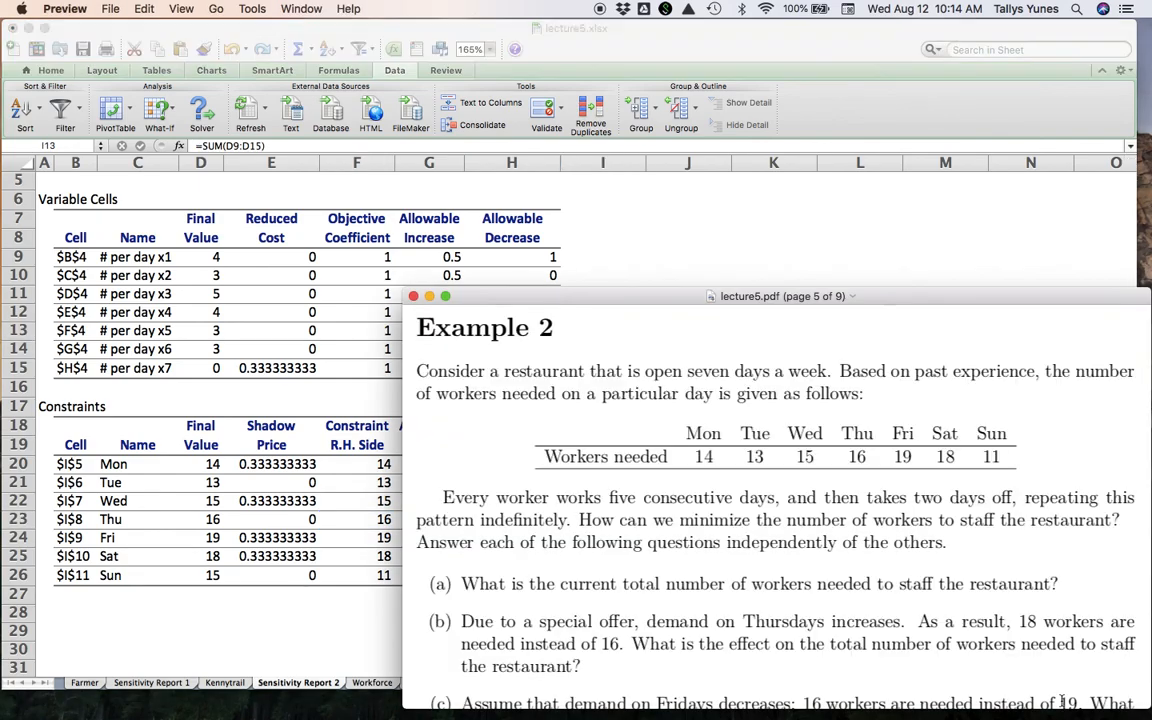
{"action": "scroll", "coordinate": [816, 576], "scroll_direction": "down", "scroll_amount": 2}
{"action": "scroll", "coordinate": [816, 576], "scroll_direction": "down", "scroll_amount": 2}
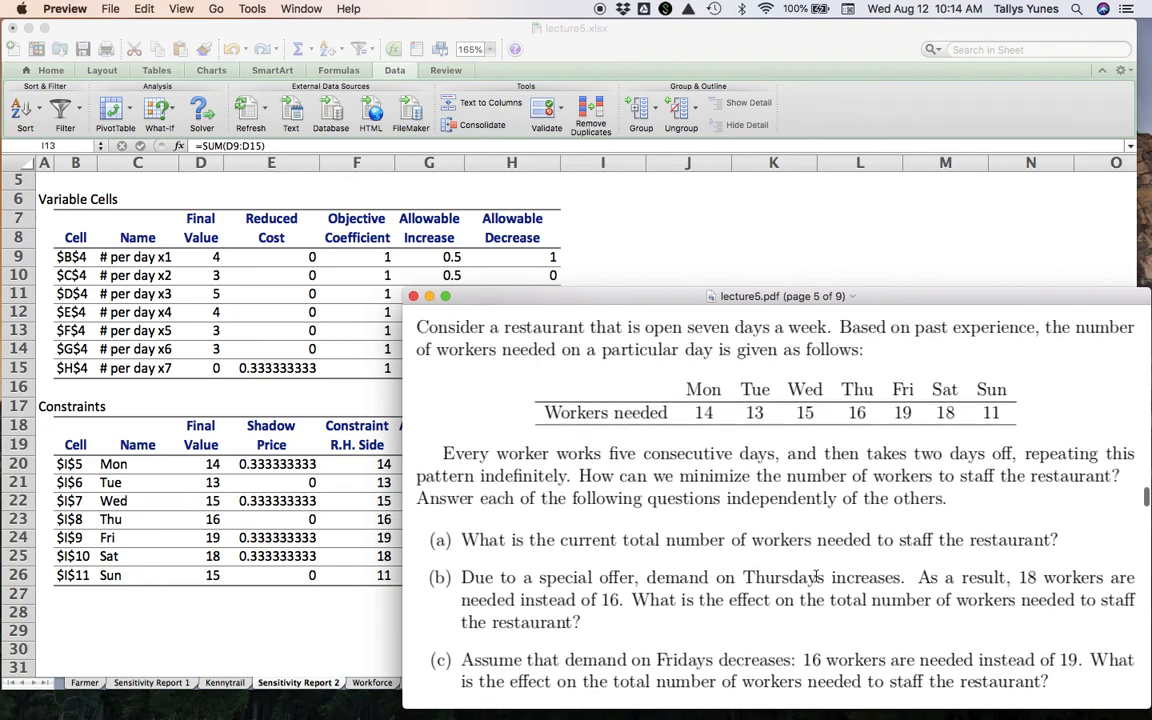
{"action": "scroll", "coordinate": [816, 576], "scroll_direction": "up", "scroll_amount": 1}
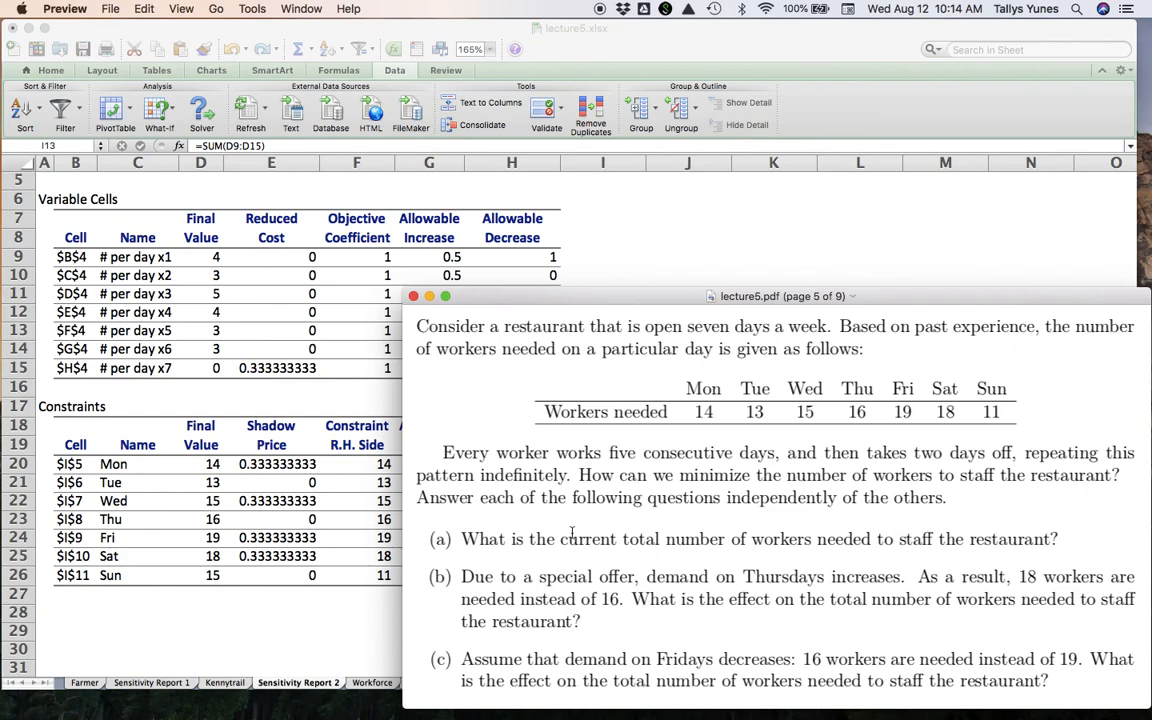
- Back in Excel, examine the Fri constraint's right-hand side, allowable decrease and shadow price alongside the total in I13 for question (c)
{"action": "left_click", "coordinate": [326, 352]}
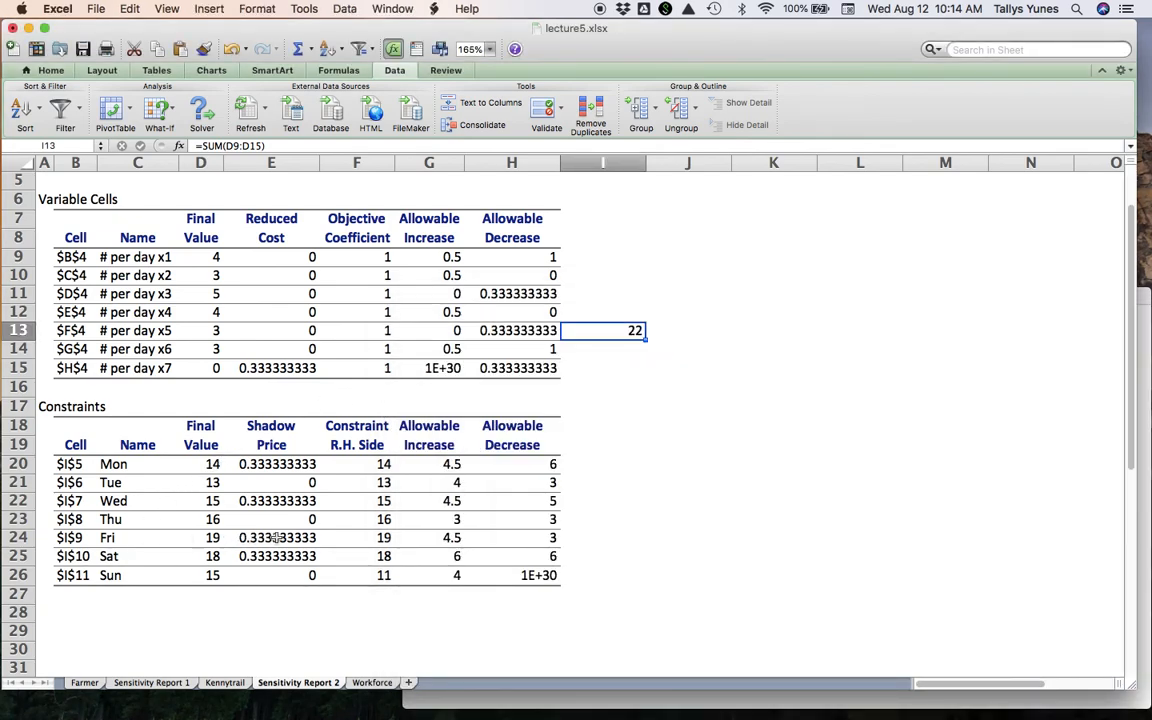
{"action": "left_click", "coordinate": [378, 540]}
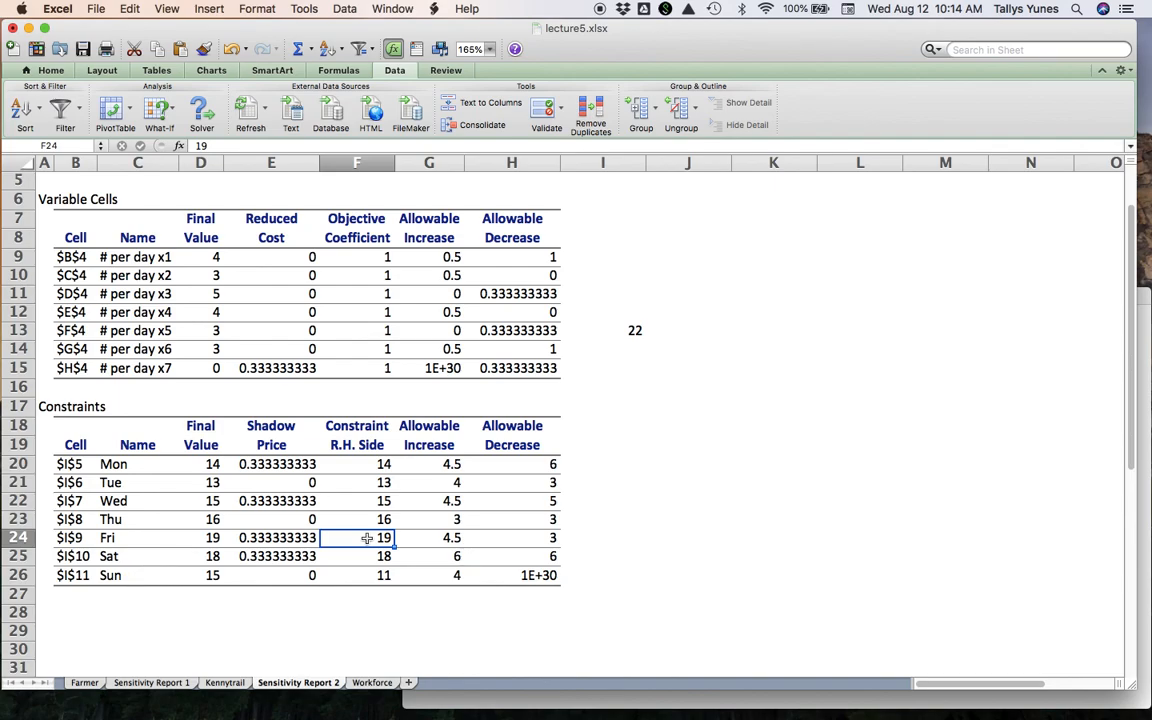
{"action": "left_click", "coordinate": [530, 537]}
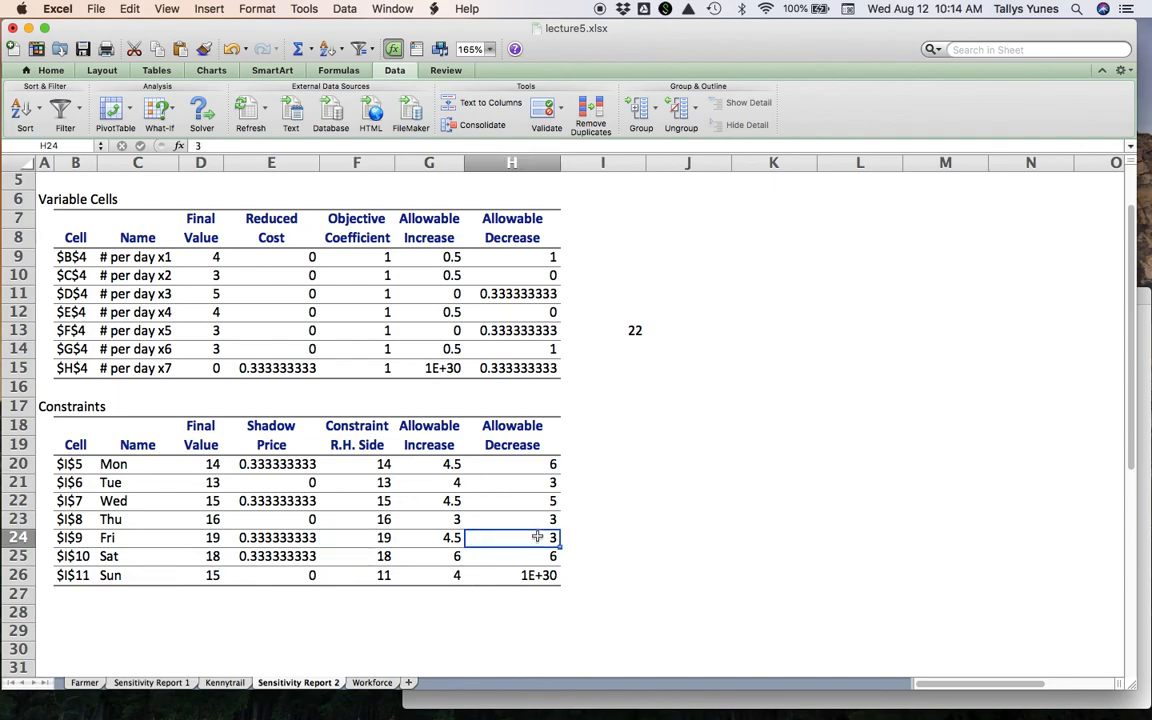
{"action": "left_click", "coordinate": [372, 538]}
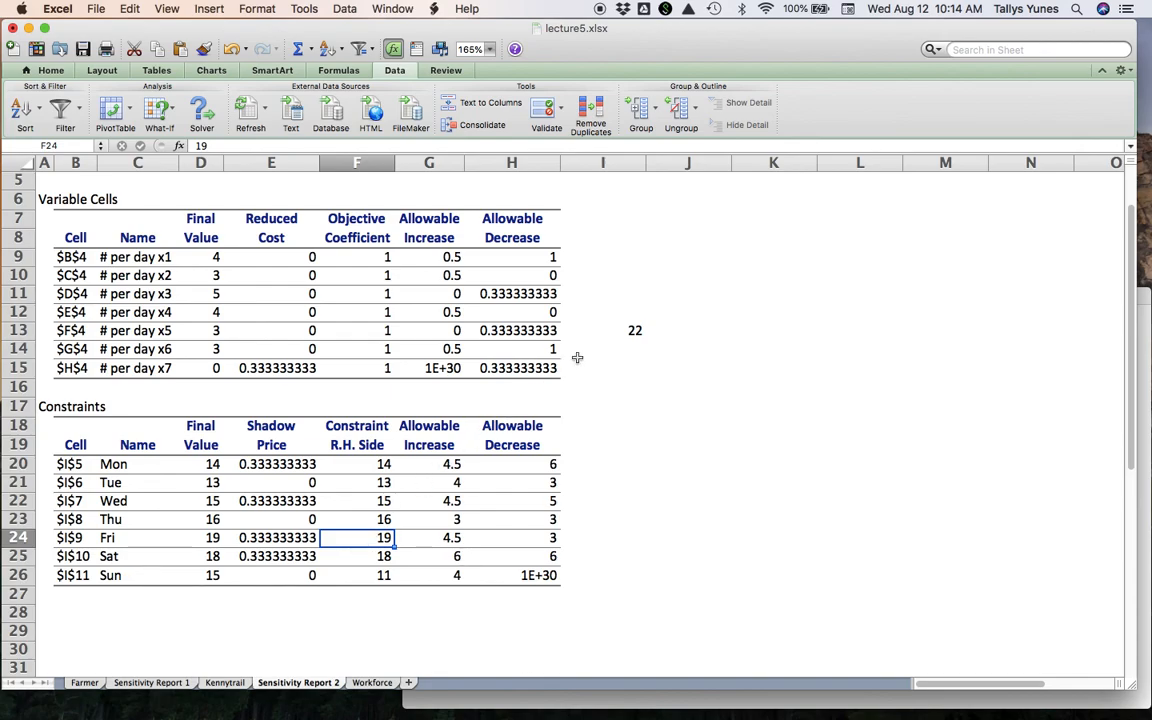
{"action": "left_click", "coordinate": [618, 329]}
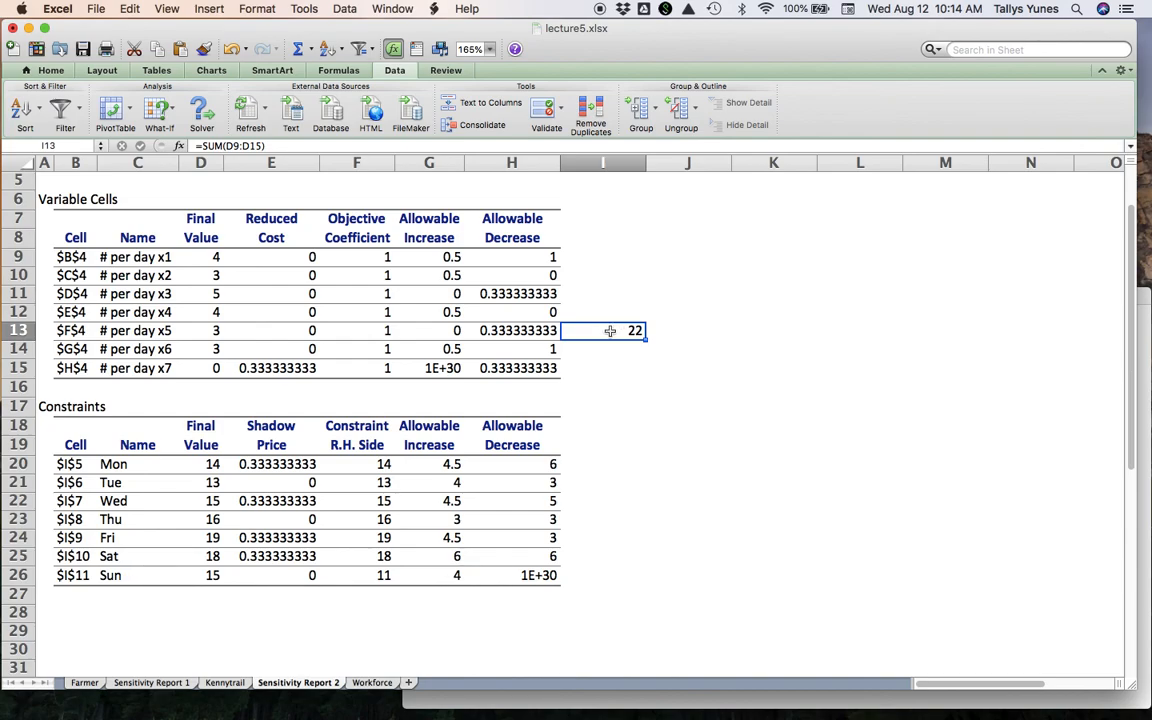
{"action": "left_click", "coordinate": [374, 541]}
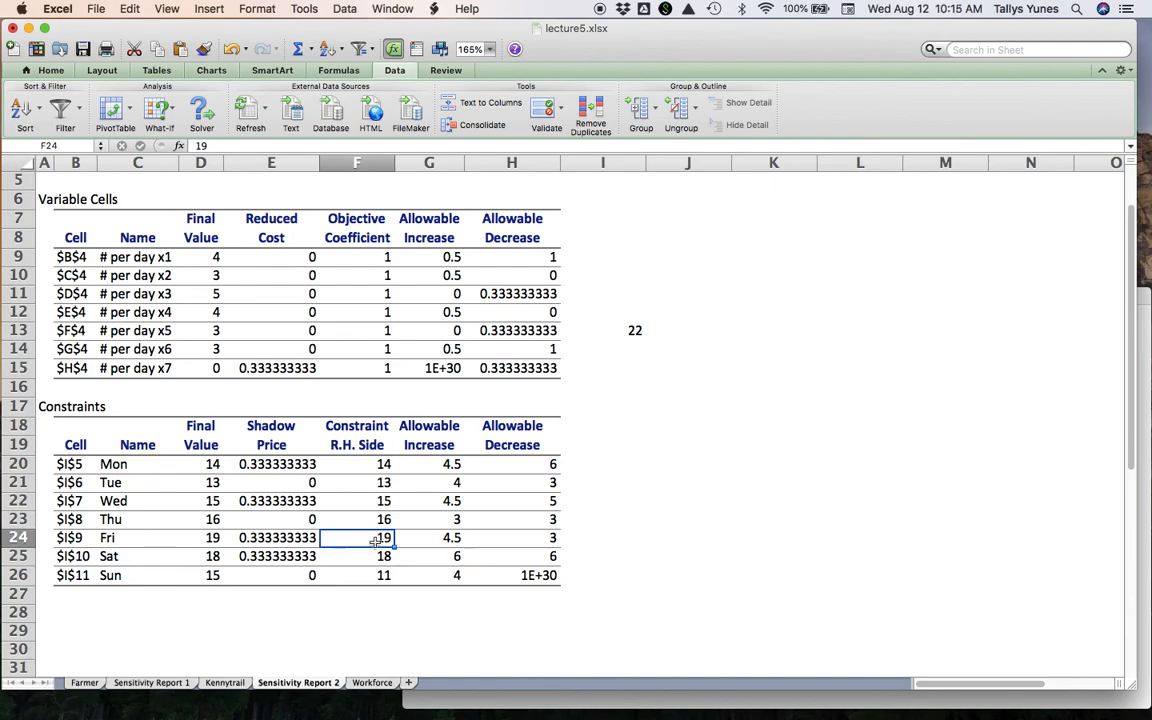
{"action": "left_click", "coordinate": [277, 537]}
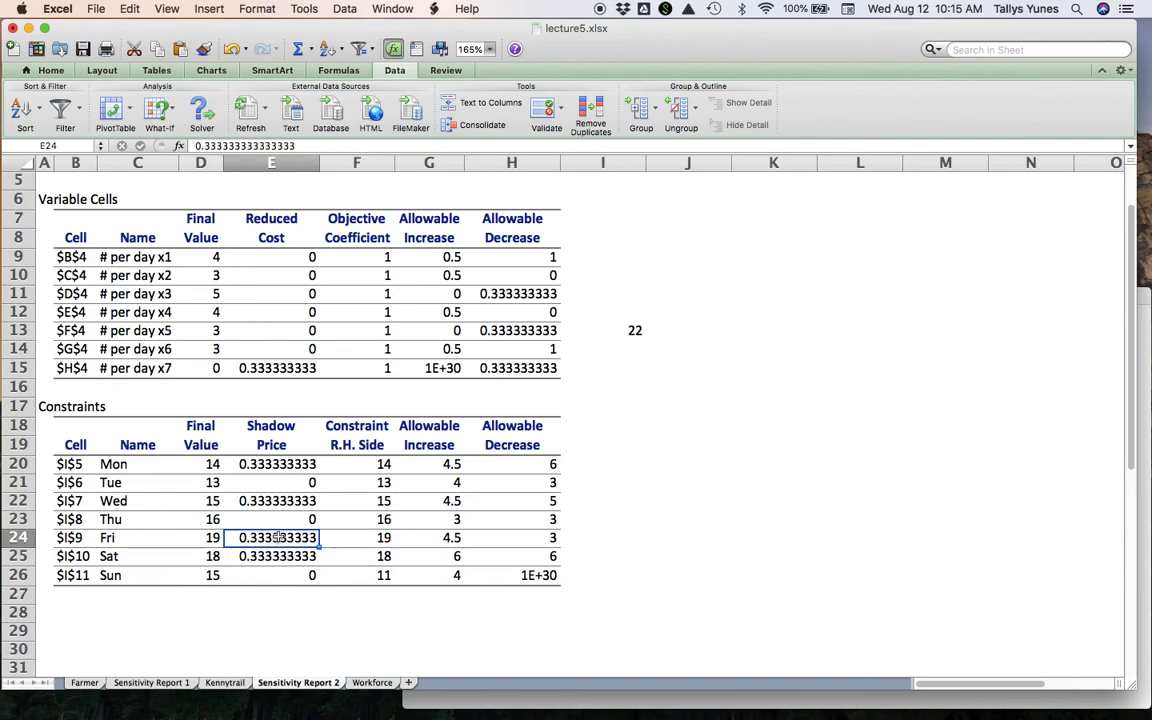
{"action": "left_click", "coordinate": [362, 535]}
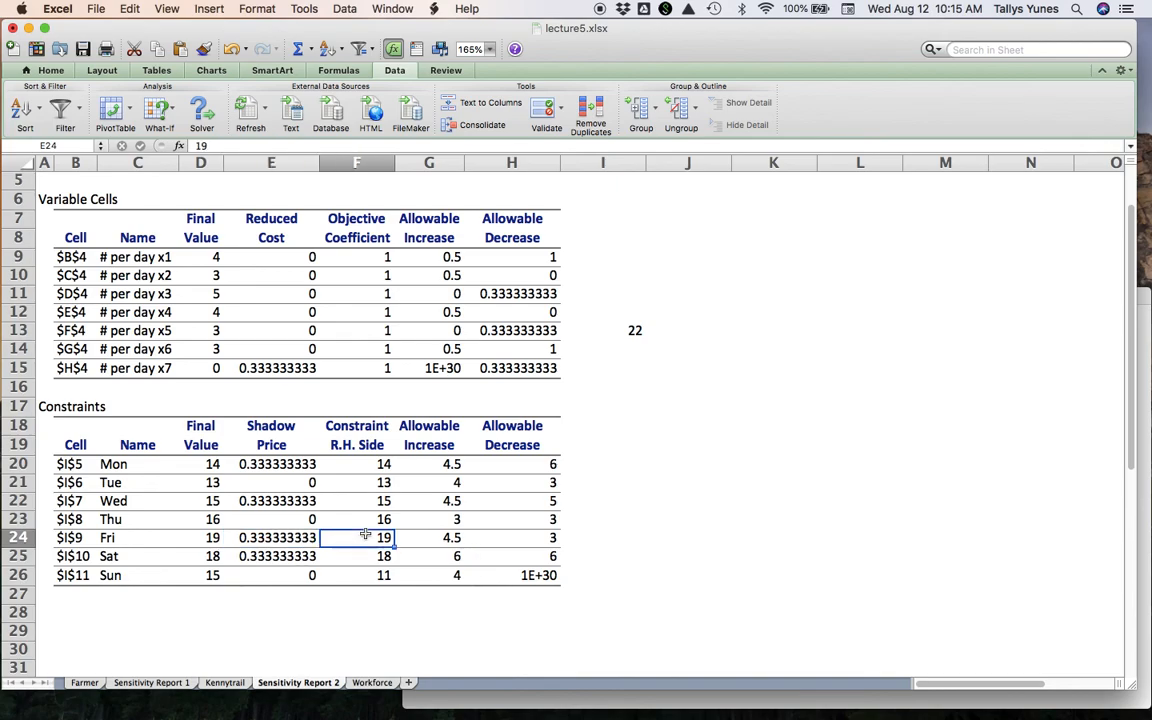
{"action": "left_click", "coordinate": [615, 333]}
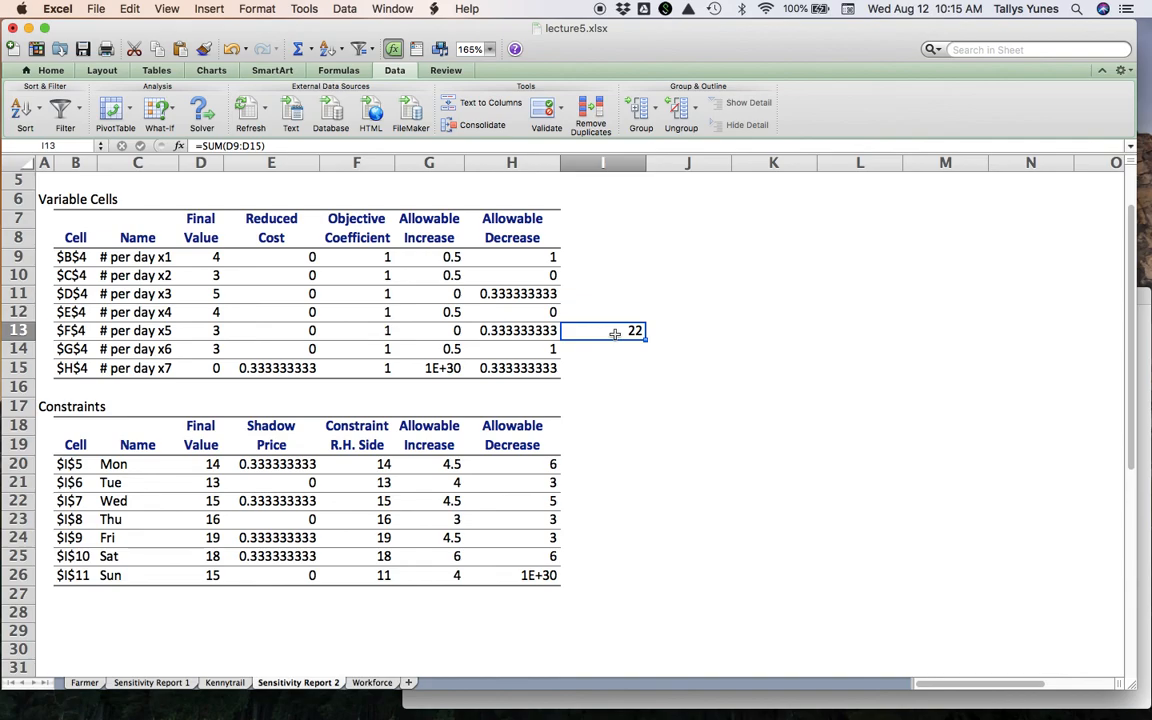
- Return to lecture5.pdf in Preview and read the wage assumption given for the remaining questions
{"action": "left_click", "coordinate": [1145, 640]}
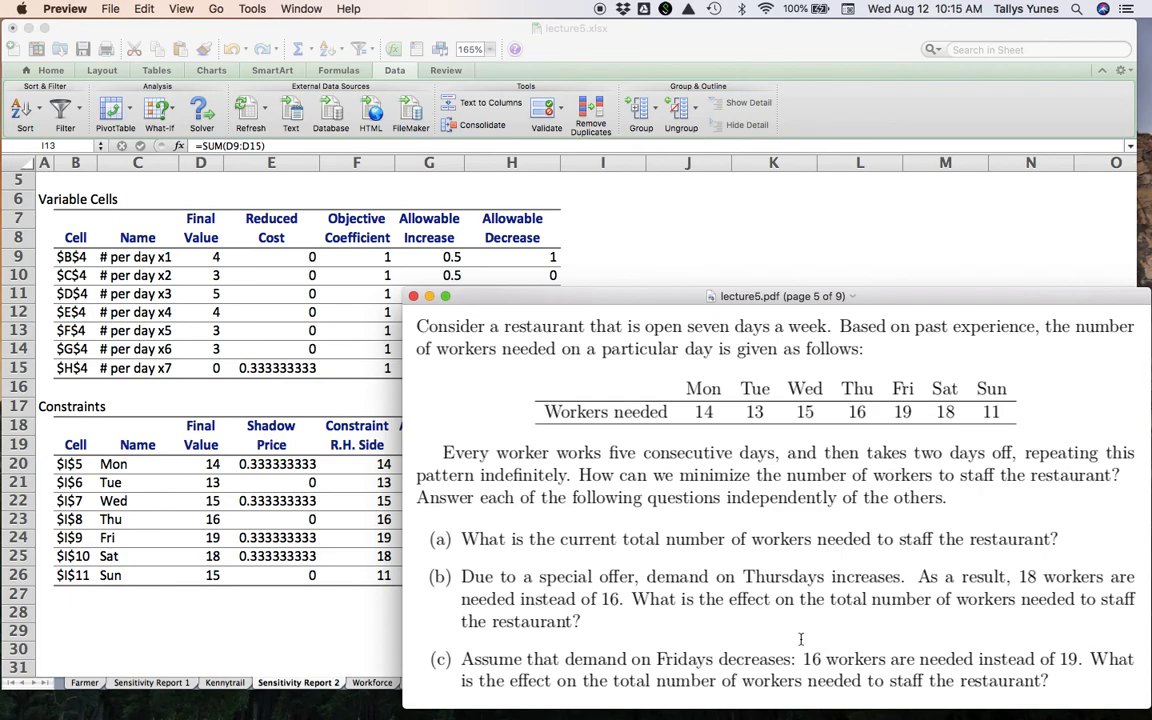
{"action": "scroll", "coordinate": [800, 638], "scroll_direction": "down", "scroll_amount": 3}
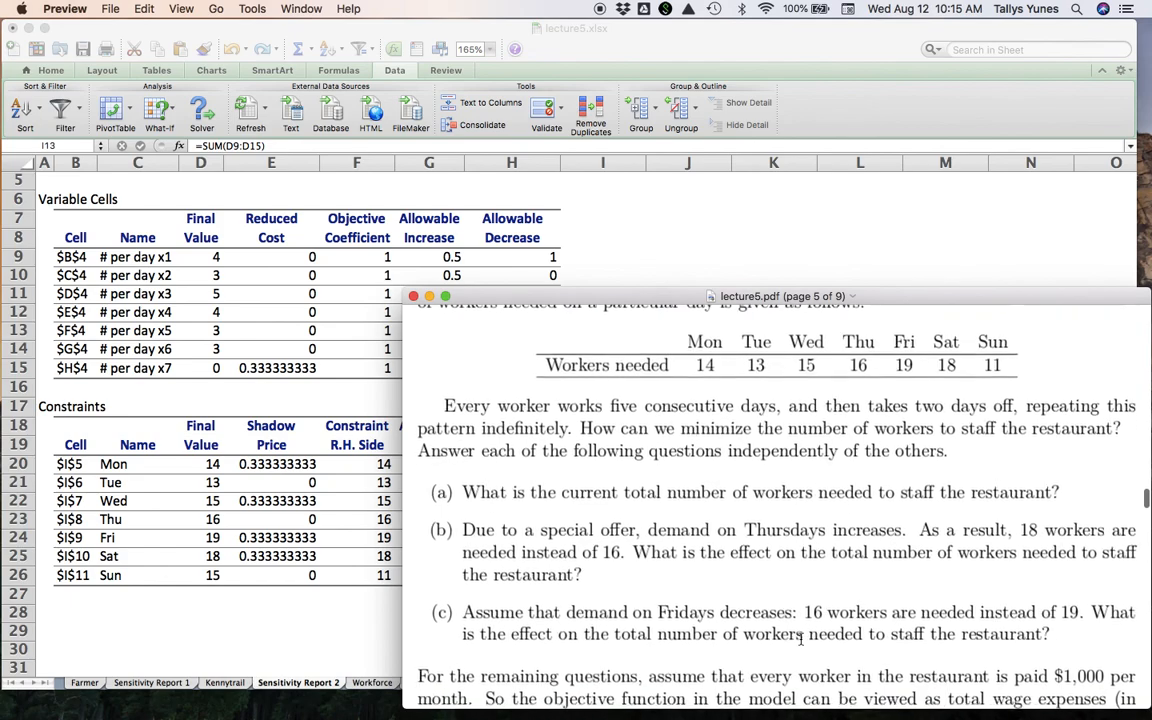
{"action": "scroll", "coordinate": [800, 638], "scroll_direction": "down", "scroll_amount": 1}
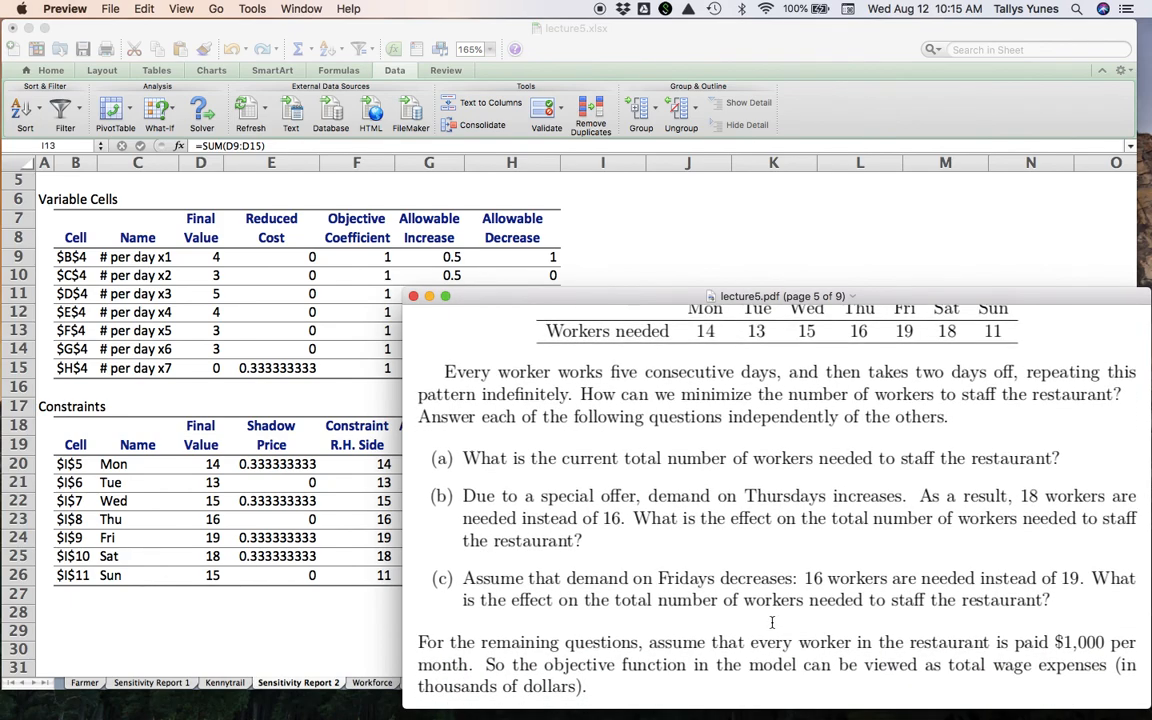
- Open the Workforce sheet in Excel and add the row label Salaries in cell A15
{"action": "left_click", "coordinate": [259, 636]}
{"action": "left_click", "coordinate": [372, 682]}
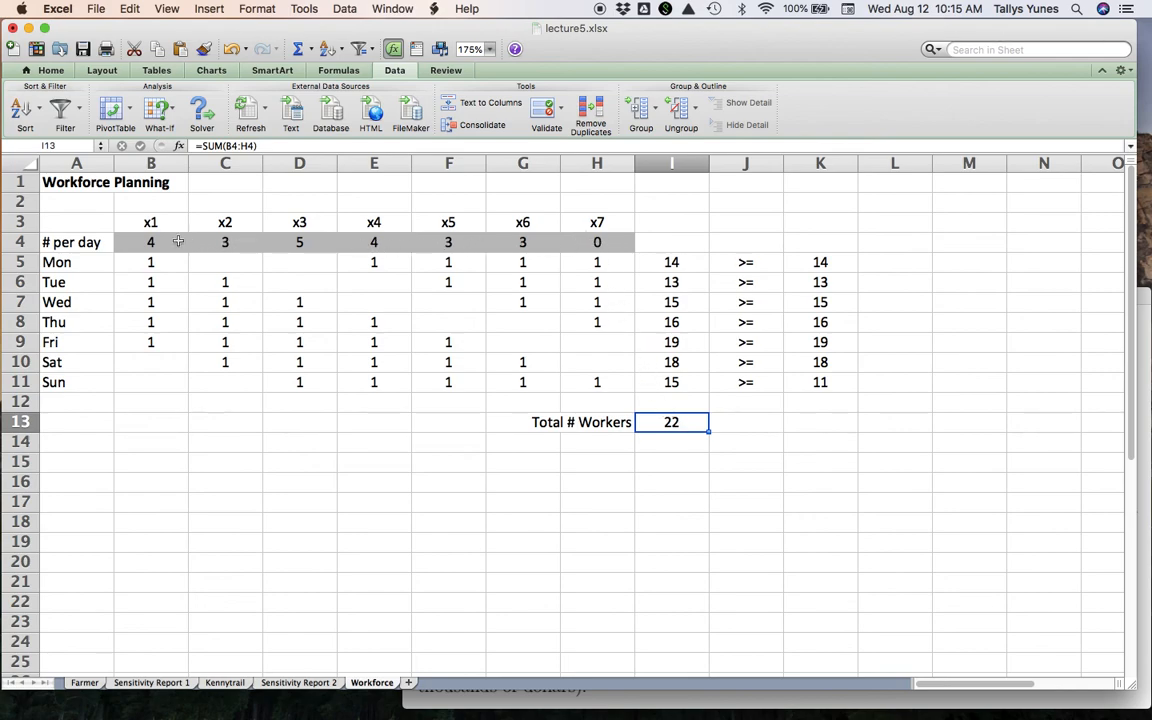
{"action": "left_click", "coordinate": [91, 468]}
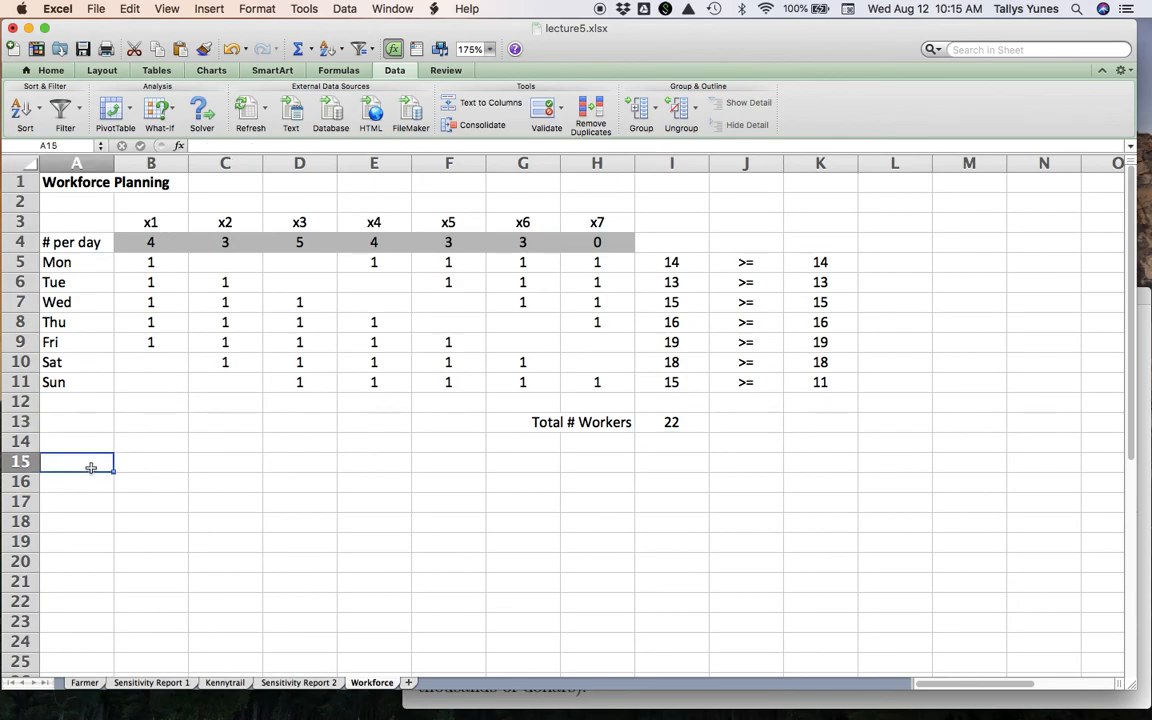
{"action": "type", "text": "P"}
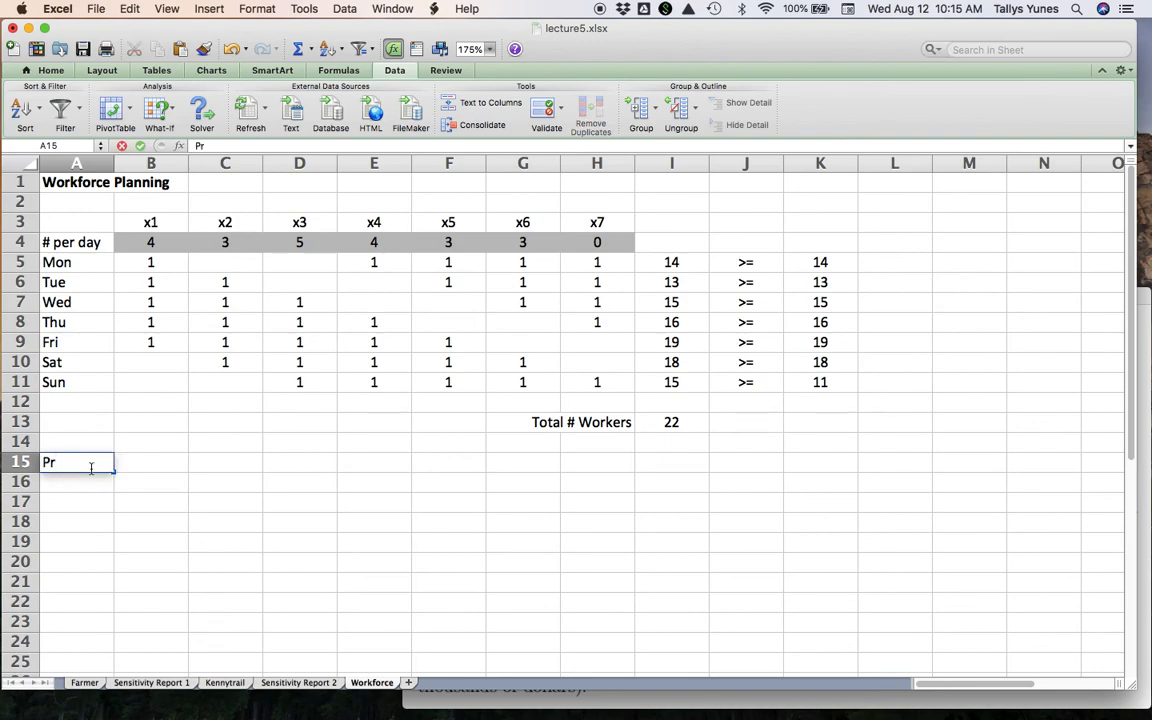
{"action": "type", "text": "r"}
{"action": "key", "text": "BackSpace"}
{"action": "key", "text": "BackSpace"}
{"action": "type", "text": "Salaries"}
{"action": "key", "text": "Tab"}
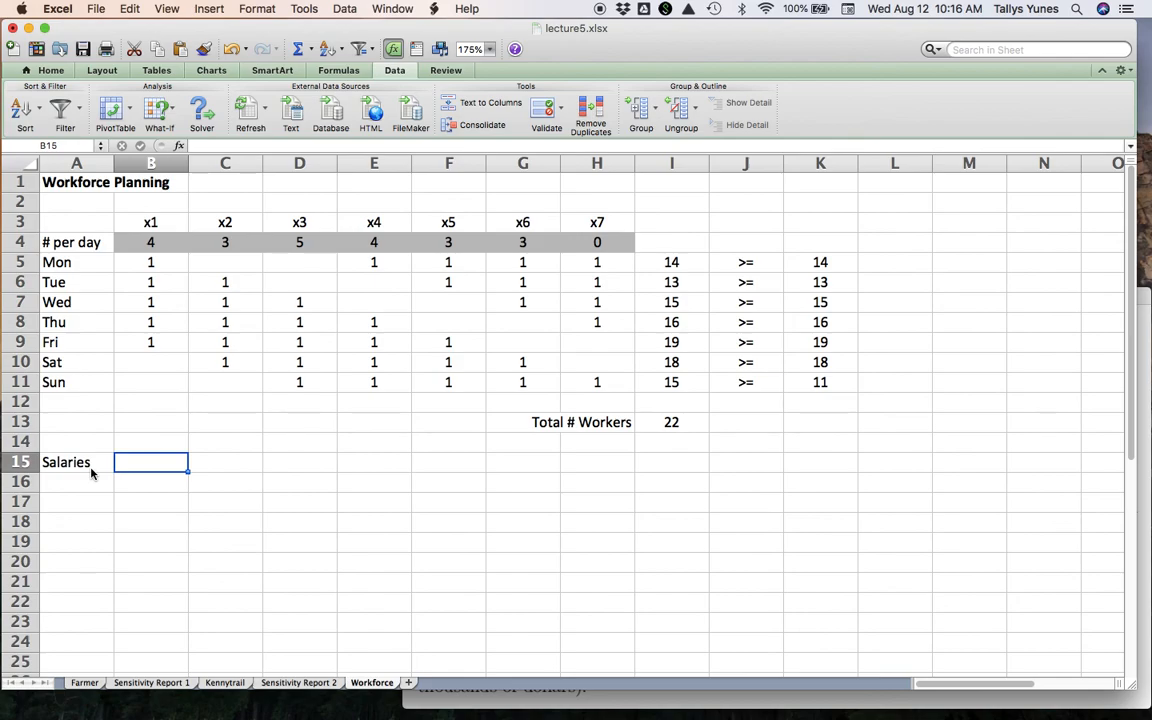
- Enter a salary of 1 for each of the variables x1 to x7 in cells B15:H15
{"action": "type", "text": "1"}
{"action": "key", "text": "Tab"}
{"action": "type", "text": "1"}
{"action": "key", "text": "Tab"}
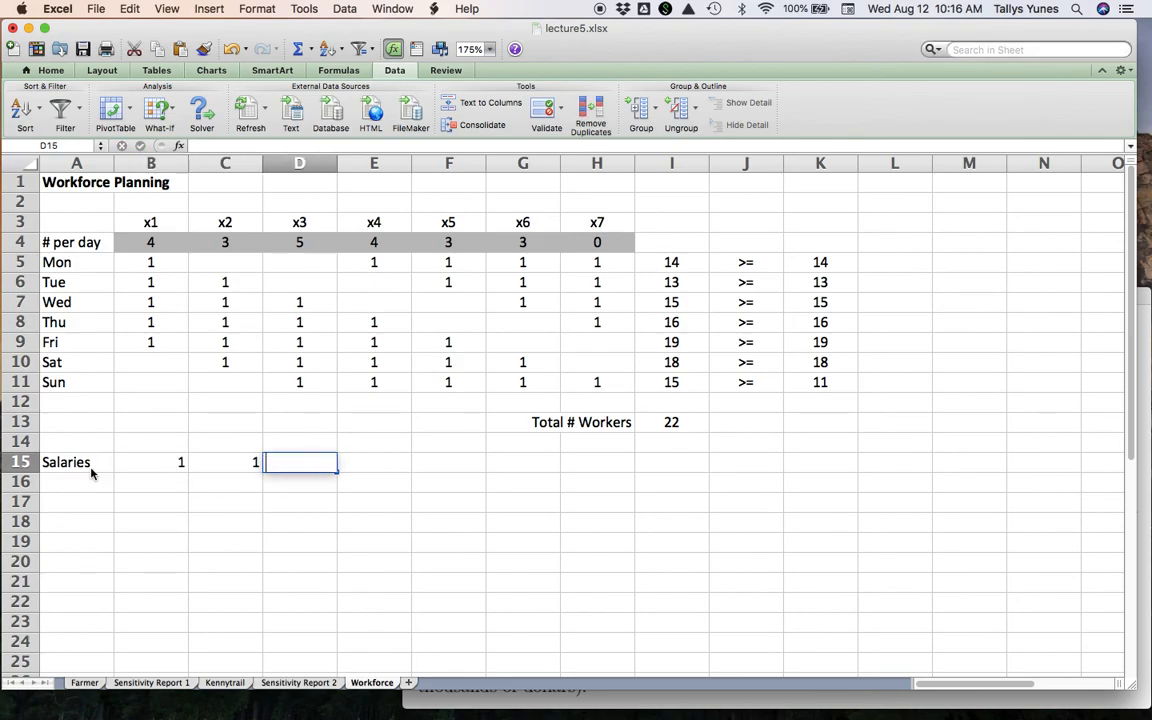
{"action": "type", "text": "1"}
{"action": "key", "text": "Tab"}
{"action": "type", "text": "1"}
{"action": "key", "text": "Tab"}
{"action": "type", "text": "1"}
{"action": "key", "text": "Tab"}
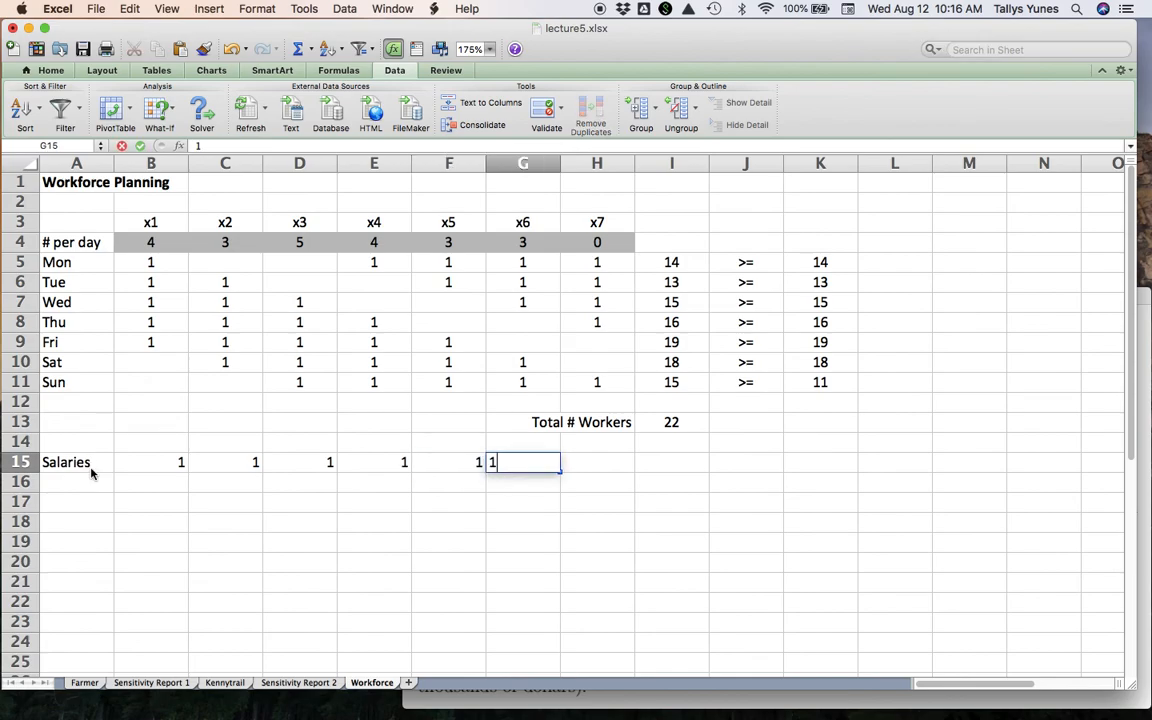
{"action": "type", "text": "1"}
{"action": "key", "text": "Tab"}
{"action": "type", "text": "1"}
{"action": "key", "text": "Tab"}
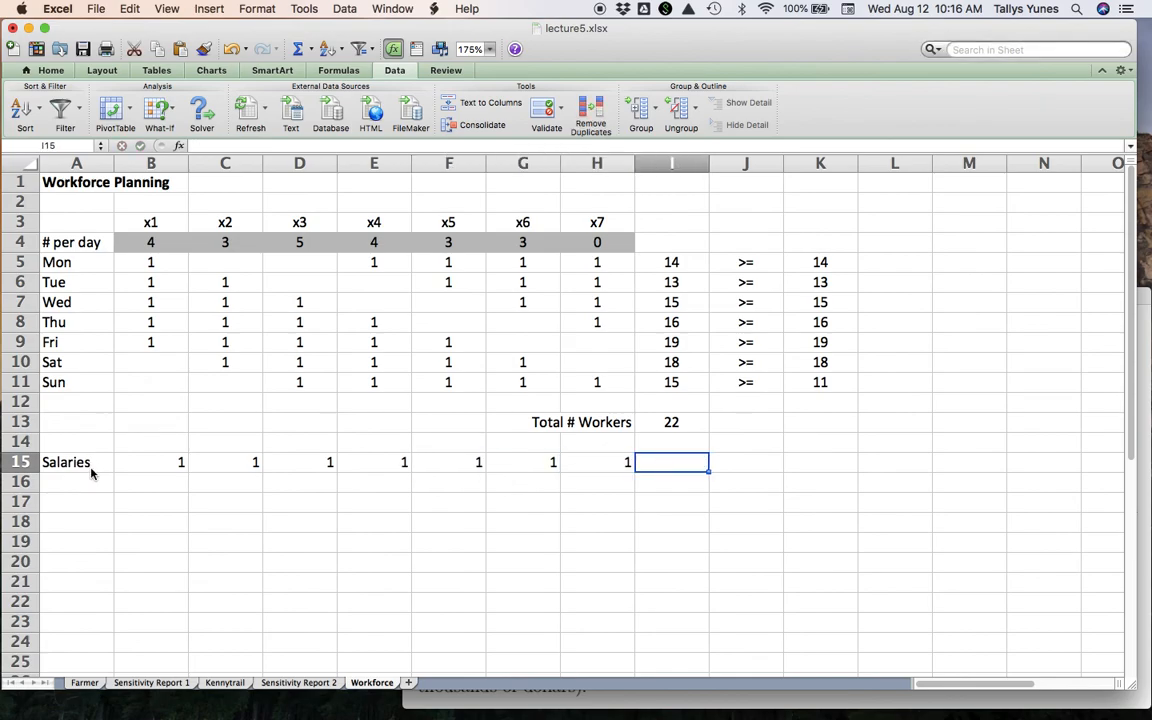
- Center the salary values in cells B15:H15
{"action": "key", "text": "Left"}
{"action": "key", "text": "shift+Left"}
{"action": "key", "text": "shift+Left"}
{"action": "key", "text": "shift+Left"}
{"action": "key", "text": "shift+Left"}
{"action": "key", "text": "shift+Left"}
{"action": "key", "text": "shift+Left"}
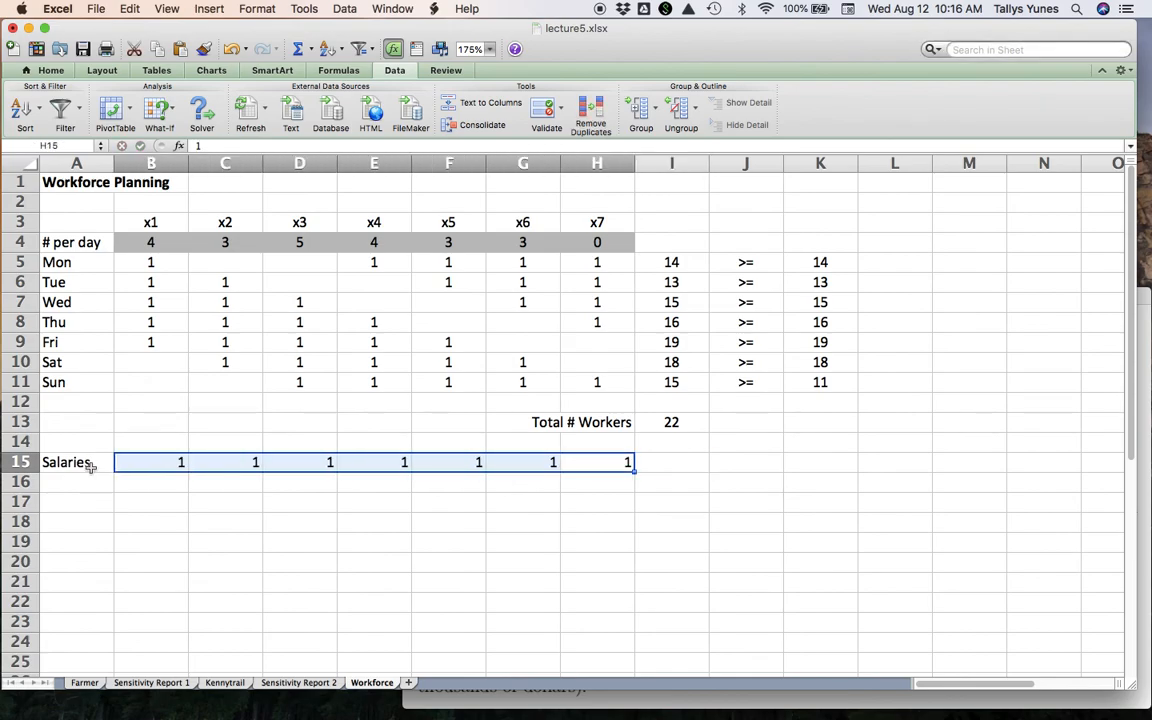
{"action": "left_click", "coordinate": [53, 70]}
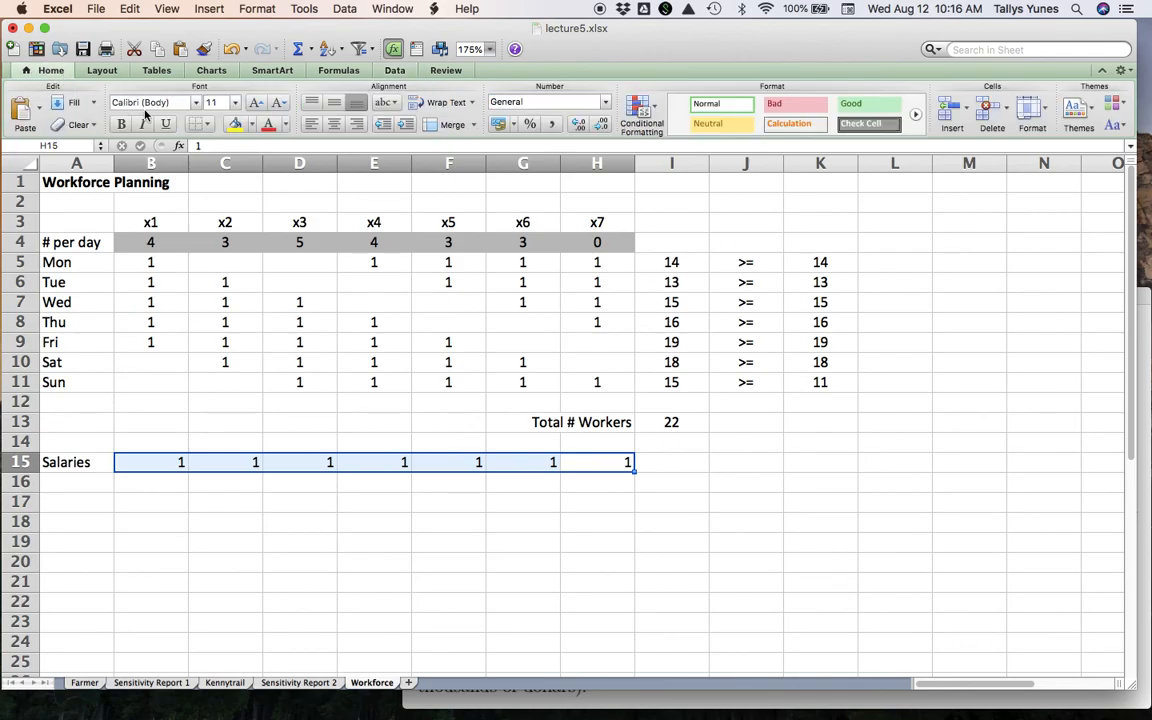
{"action": "left_click", "coordinate": [334, 124]}
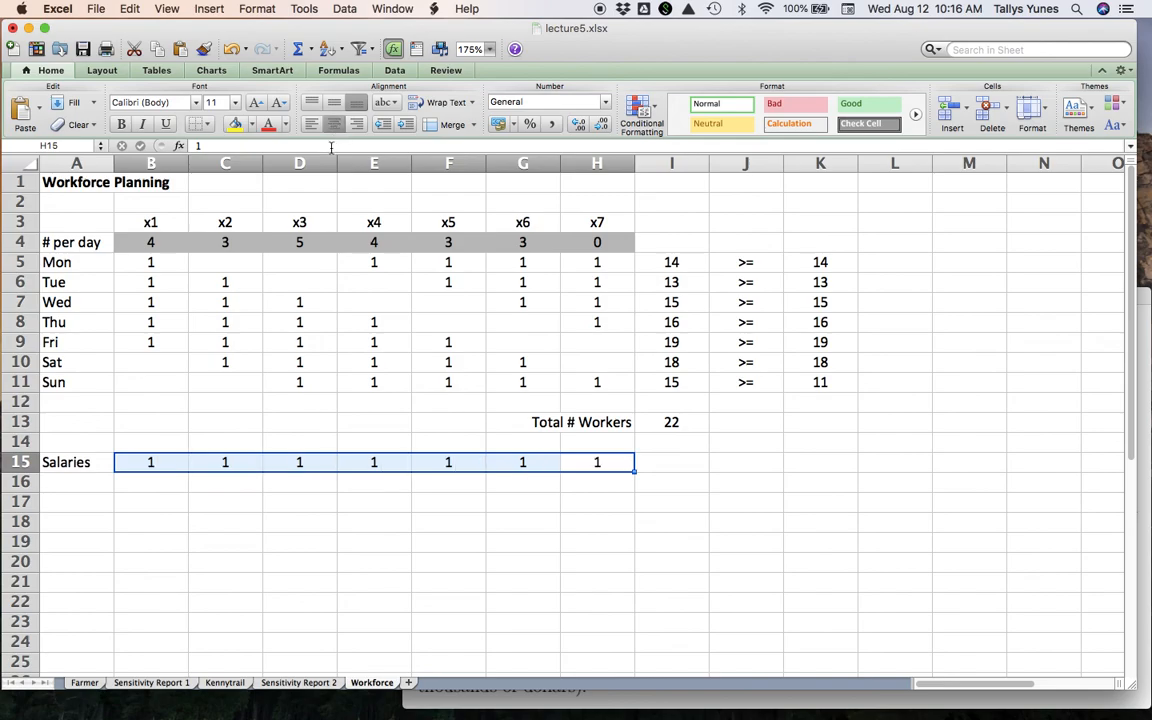
- Enter the label Total salary in cell H17
{"action": "left_click", "coordinate": [577, 504]}
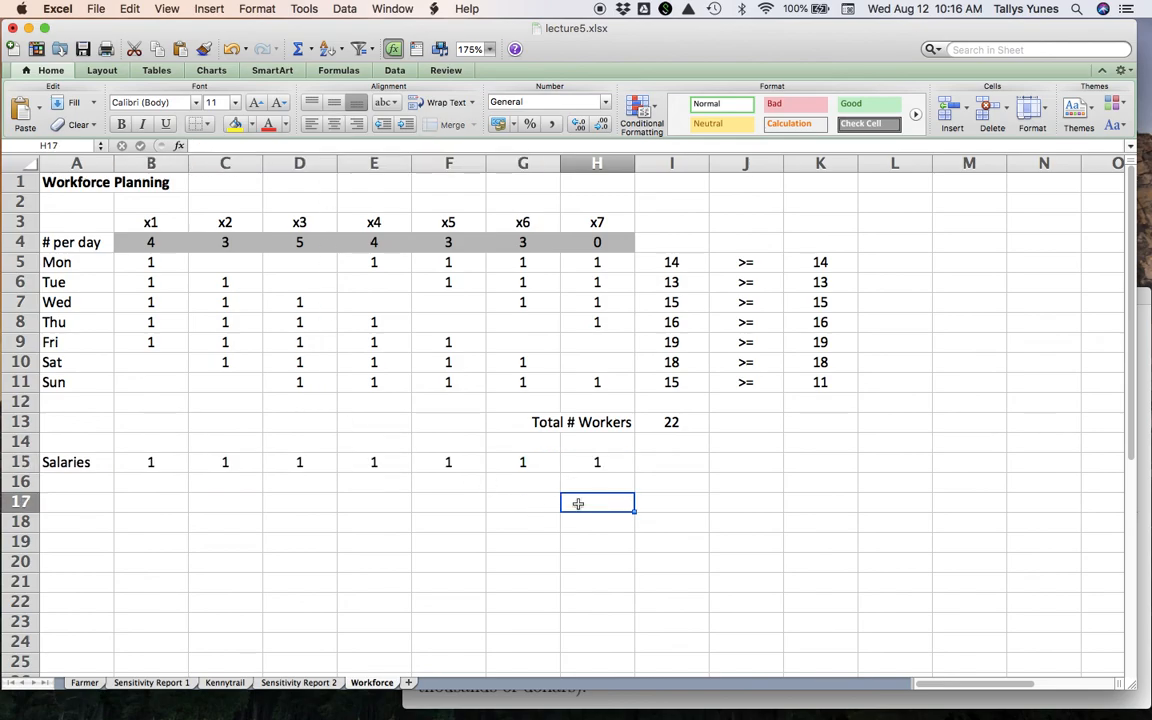
{"action": "type", "text": "Total"}
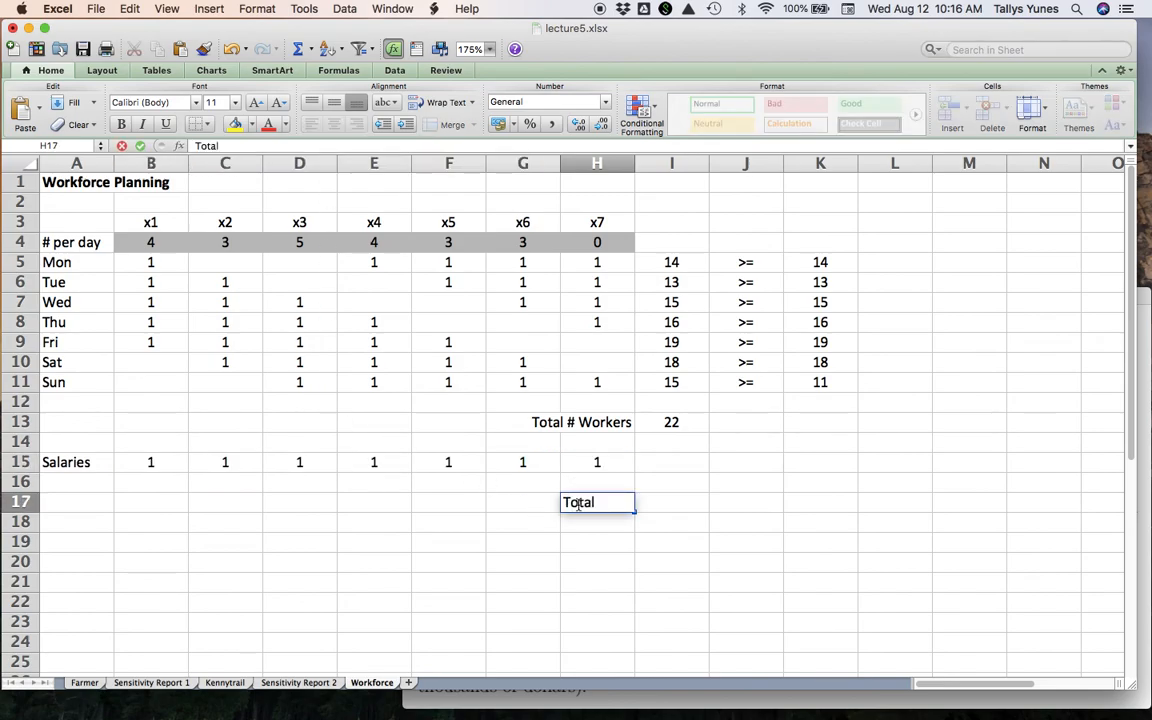
{"action": "type", "text": " salary"}
{"action": "key", "text": "Return"}
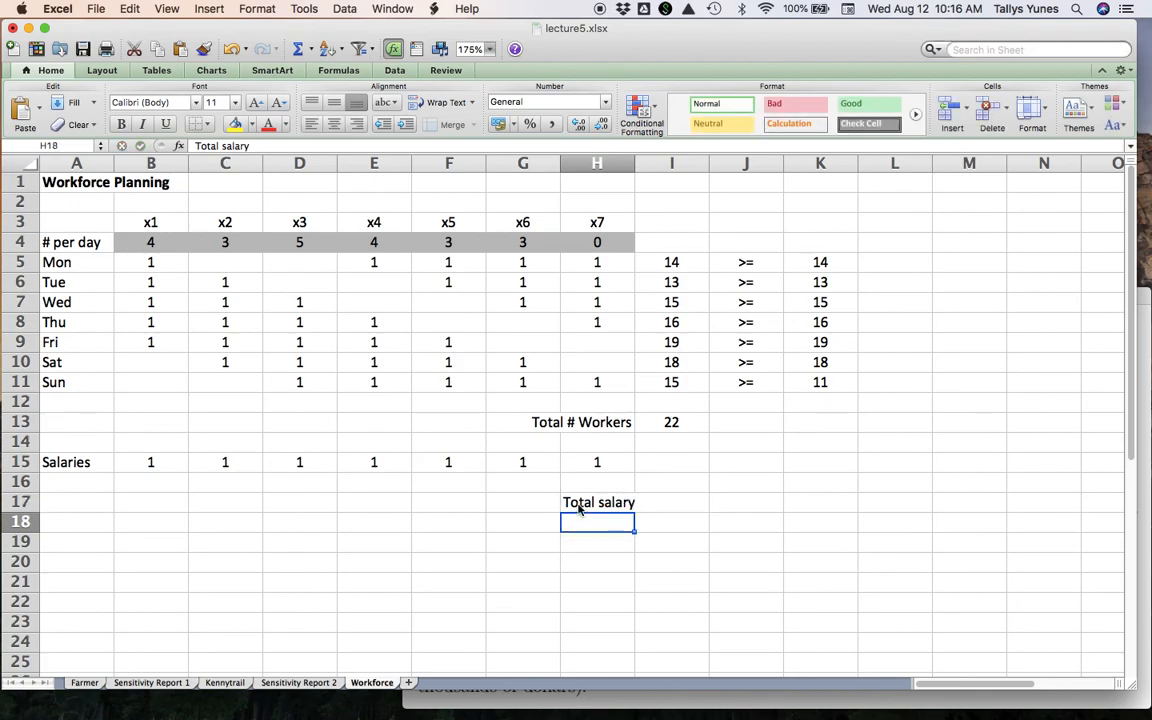
- Compute the total salary in I17 with =SUMPRODUCT(B4:H4,B15:H15) and center the result
{"action": "key", "text": "Up"}
{"action": "key", "text": "Right"}
{"action": "type", "text": "="}
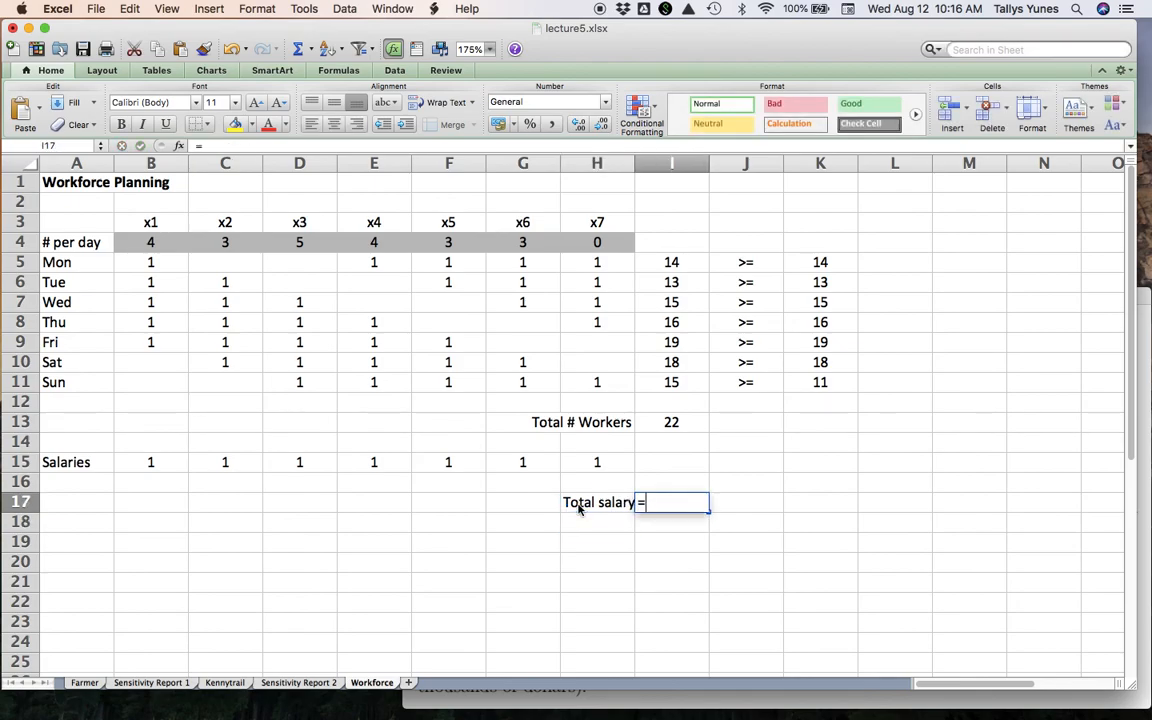
{"action": "type", "text": "sumpro"}
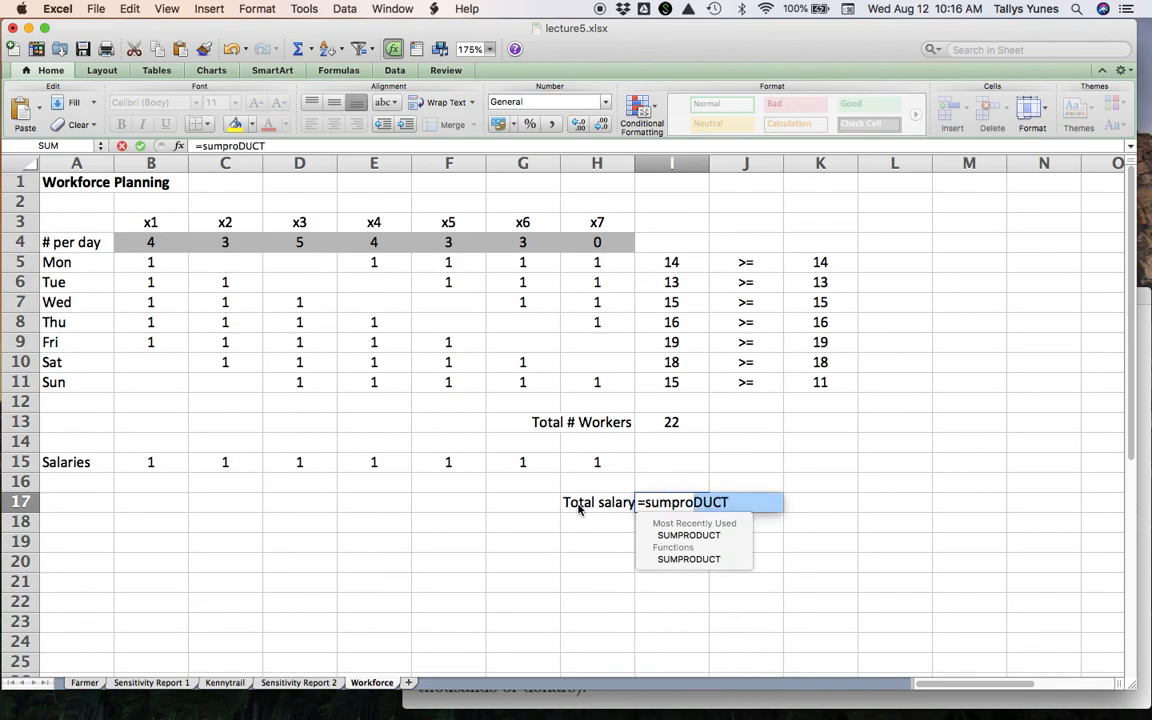
{"action": "type", "text": "duct("}
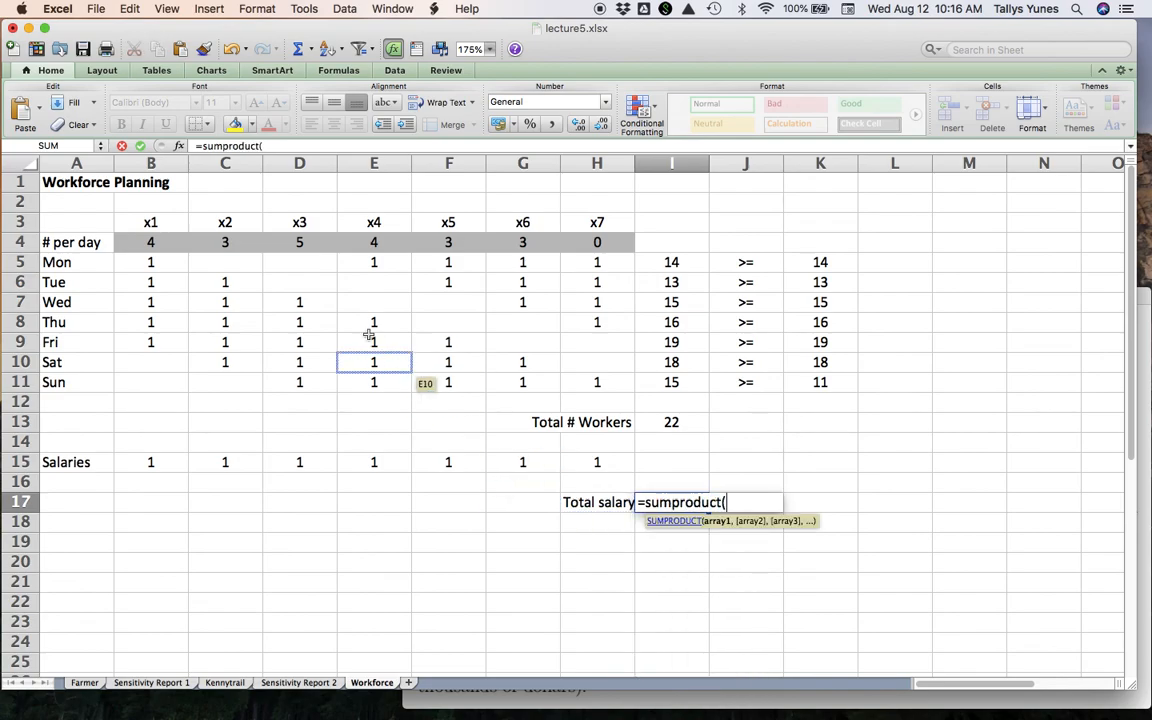
{"action": "left_click_drag", "start_coordinate": [166, 241], "coordinate": [588, 242]}
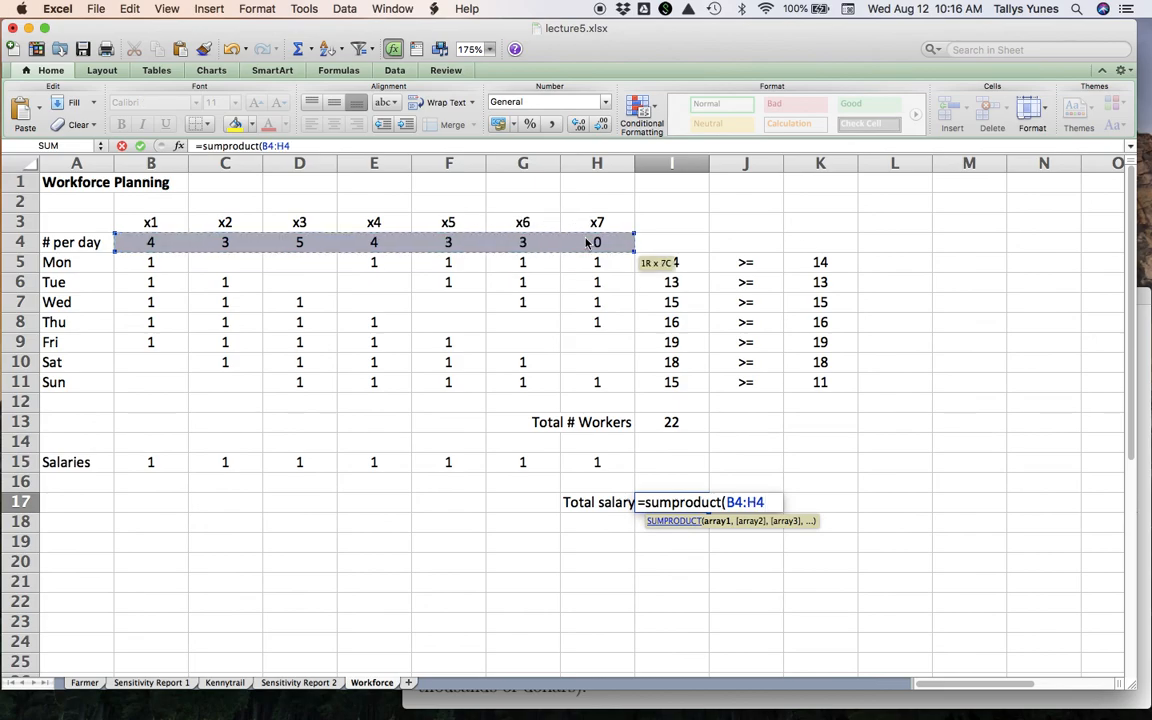
{"action": "type", "text": ","}
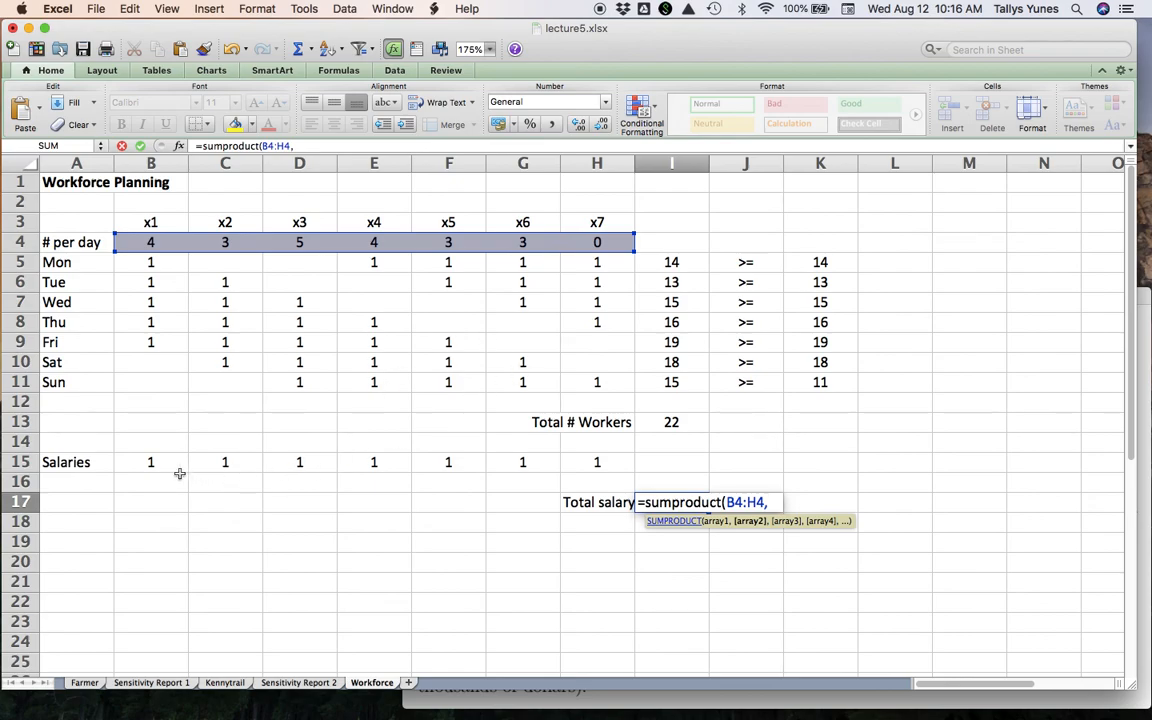
{"action": "left_click_drag", "start_coordinate": [169, 465], "coordinate": [591, 463]}
{"action": "type", "text": ")"}
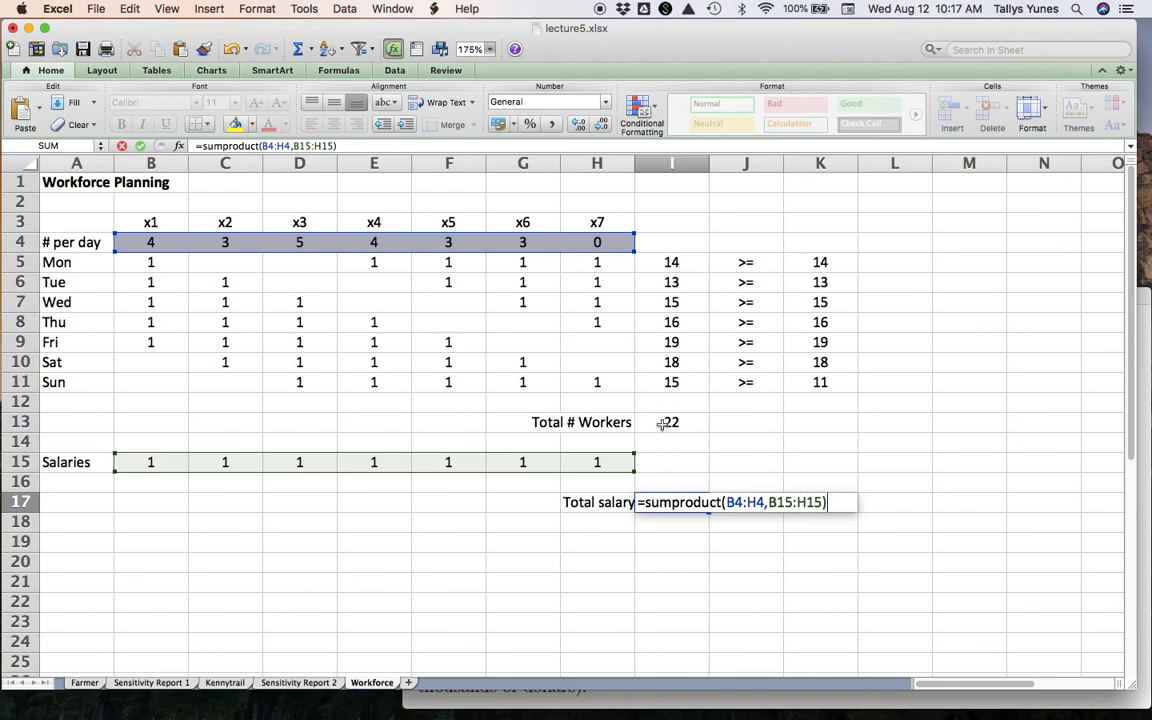
{"action": "key", "text": "Return"}
{"action": "key", "text": "Up"}
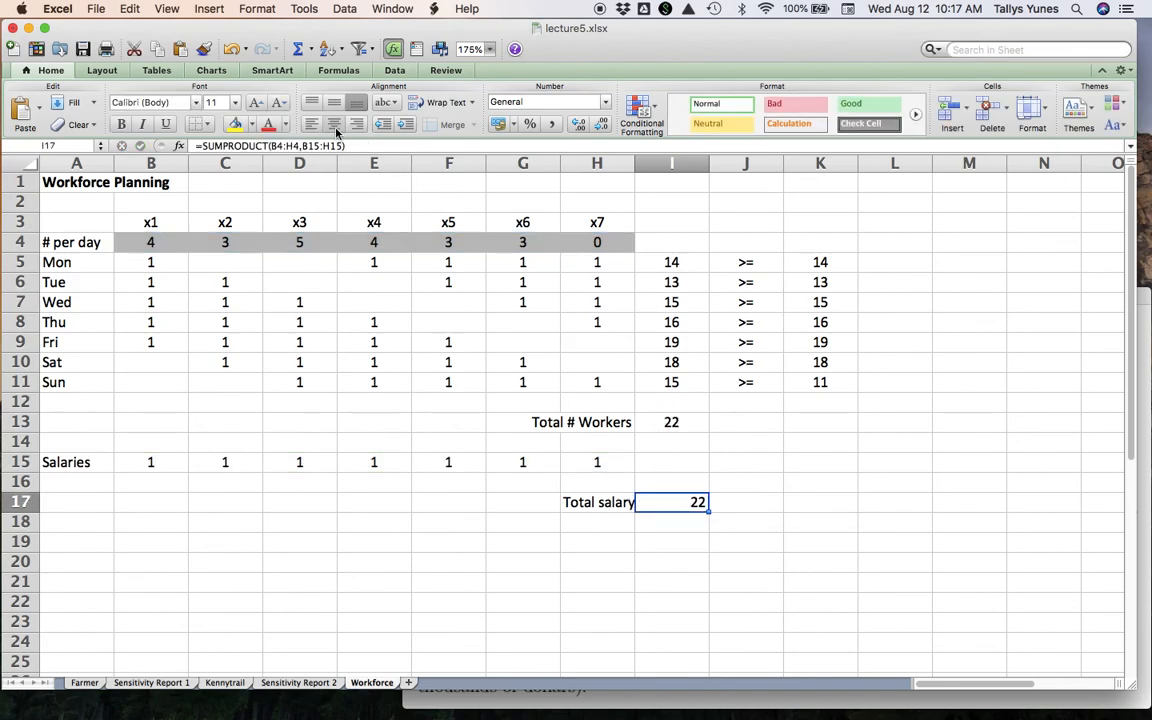
{"action": "left_click", "coordinate": [335, 125]}
- Compare the total workers in I13 with the total salary in I17, and check the objective coefficients in Sensitivity Report 2
{"action": "left_click", "coordinate": [298, 682]}
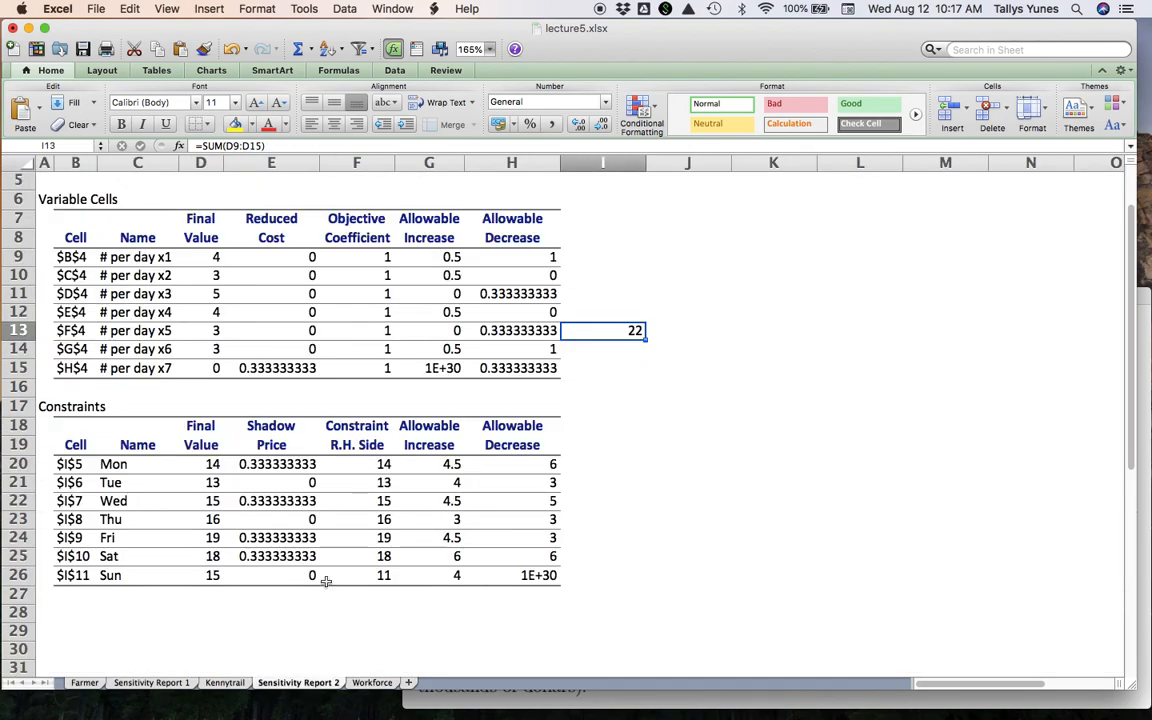
{"action": "left_click", "coordinate": [372, 682]}
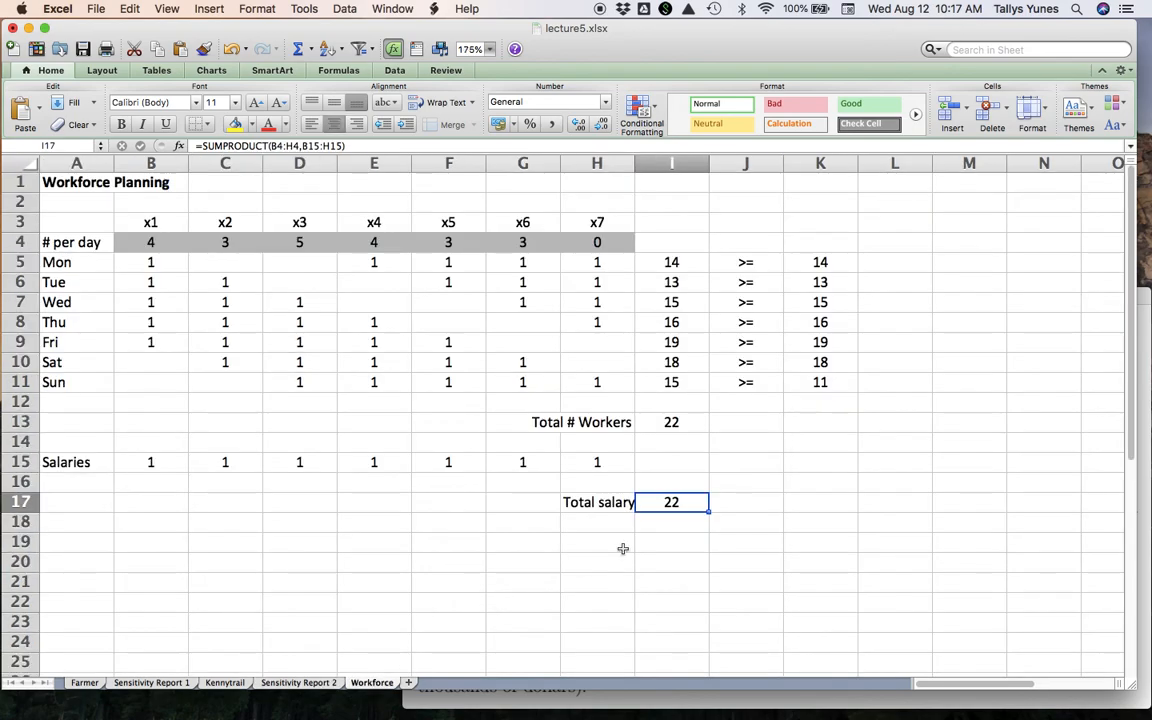
{"action": "left_click", "coordinate": [674, 420]}
{"action": "left_click", "coordinate": [679, 502]}
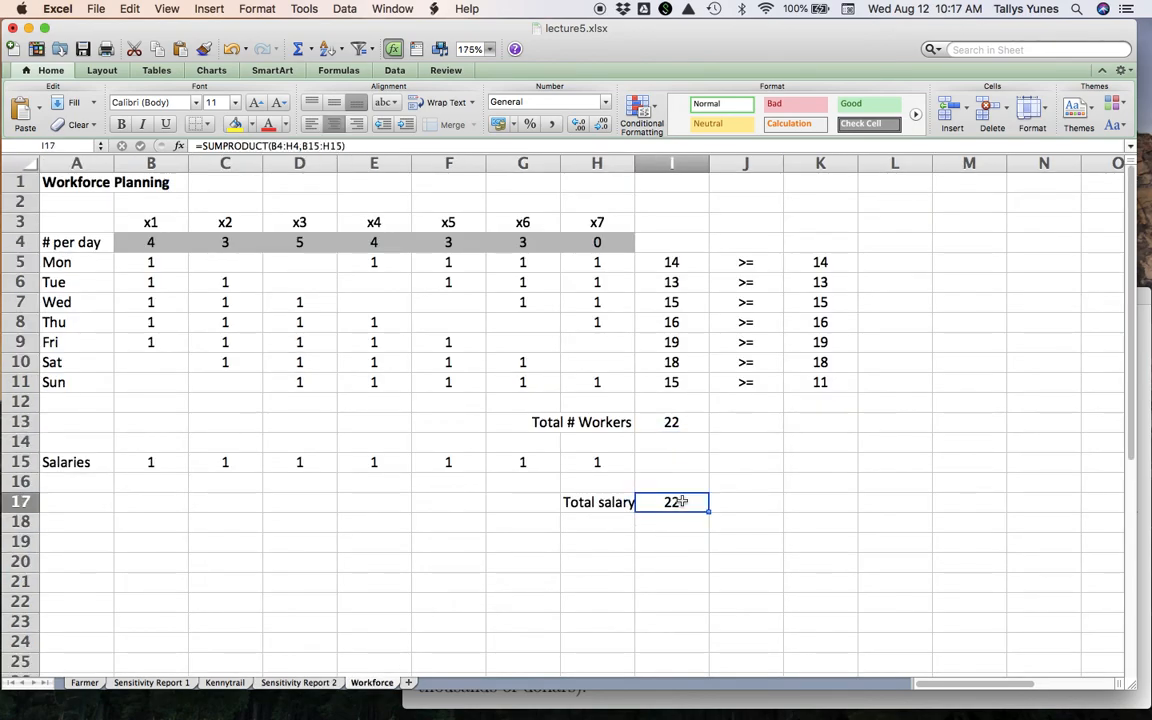
{"action": "left_click", "coordinate": [688, 423]}
{"action": "left_click", "coordinate": [686, 504]}
{"action": "left_click", "coordinate": [295, 684]}
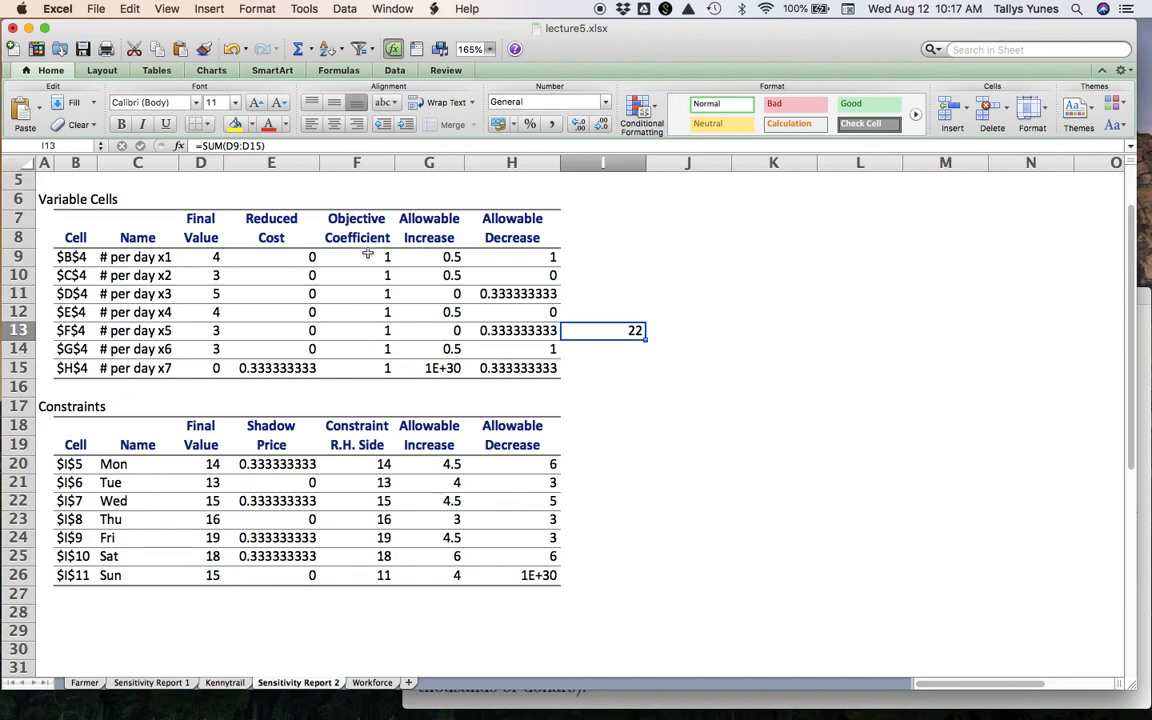
- Read question (d) about Schedule 6 wages in lecture5.pdf in Preview, and check the x6 column on Excel's Workforce sheet
{"action": "left_click", "coordinate": [1063, 703]}
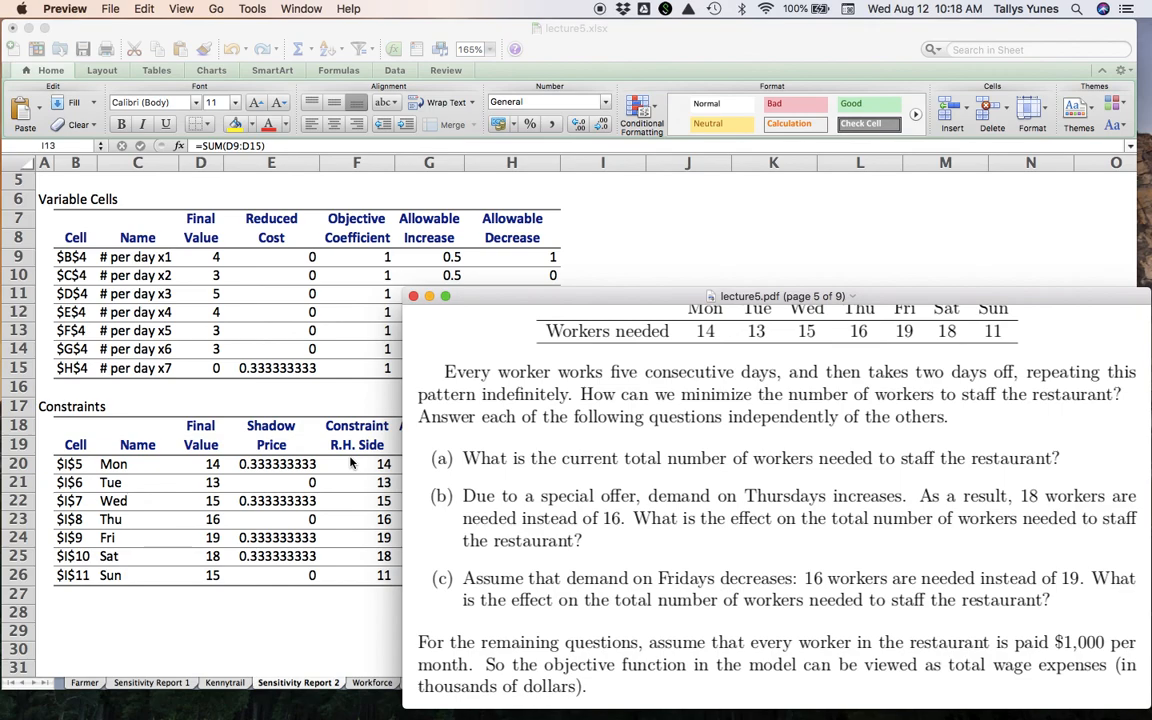
{"action": "scroll", "coordinate": [563, 502], "scroll_direction": "down", "scroll_amount": 5}
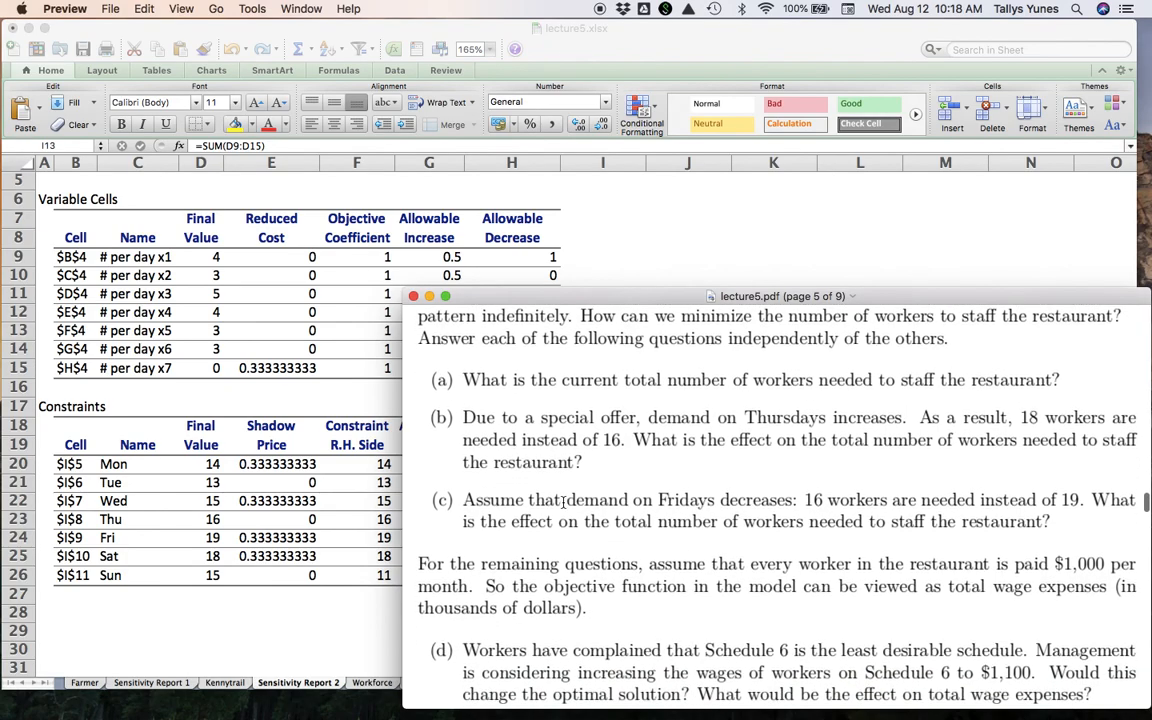
{"action": "scroll", "coordinate": [563, 502], "scroll_direction": "up", "scroll_amount": 1}
{"action": "scroll", "coordinate": [563, 502], "scroll_direction": "up", "scroll_amount": 2}
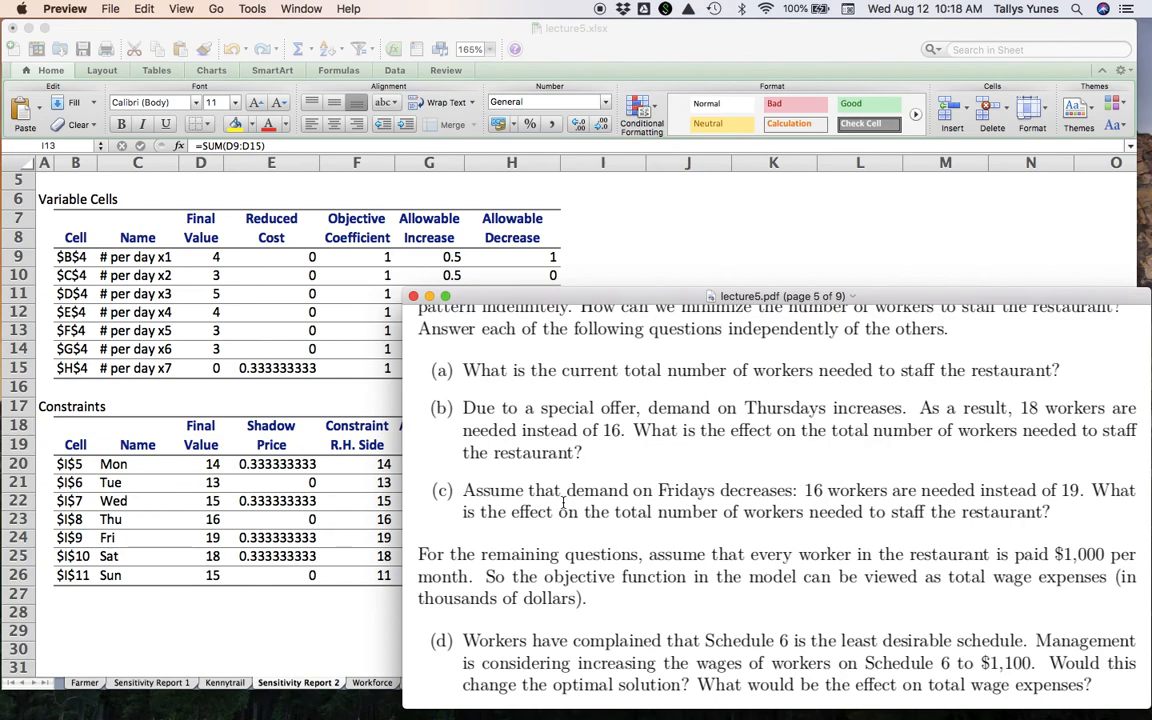
{"action": "left_click", "coordinate": [345, 622]}
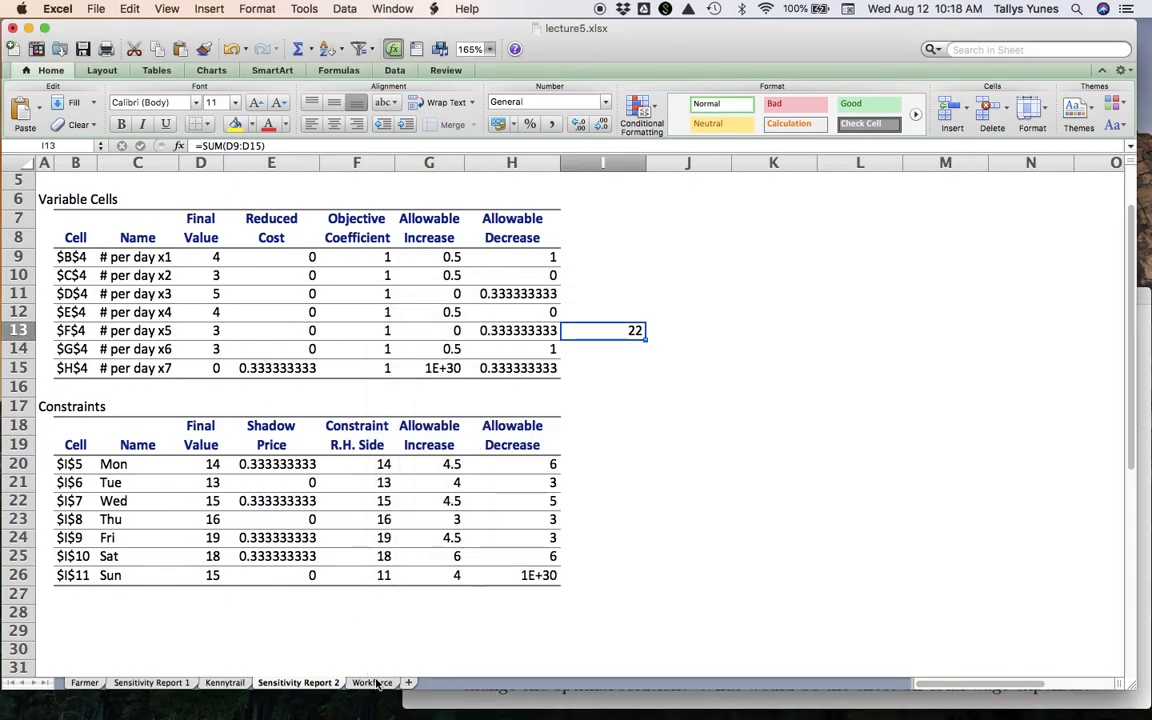
{"action": "left_click", "coordinate": [374, 682]}
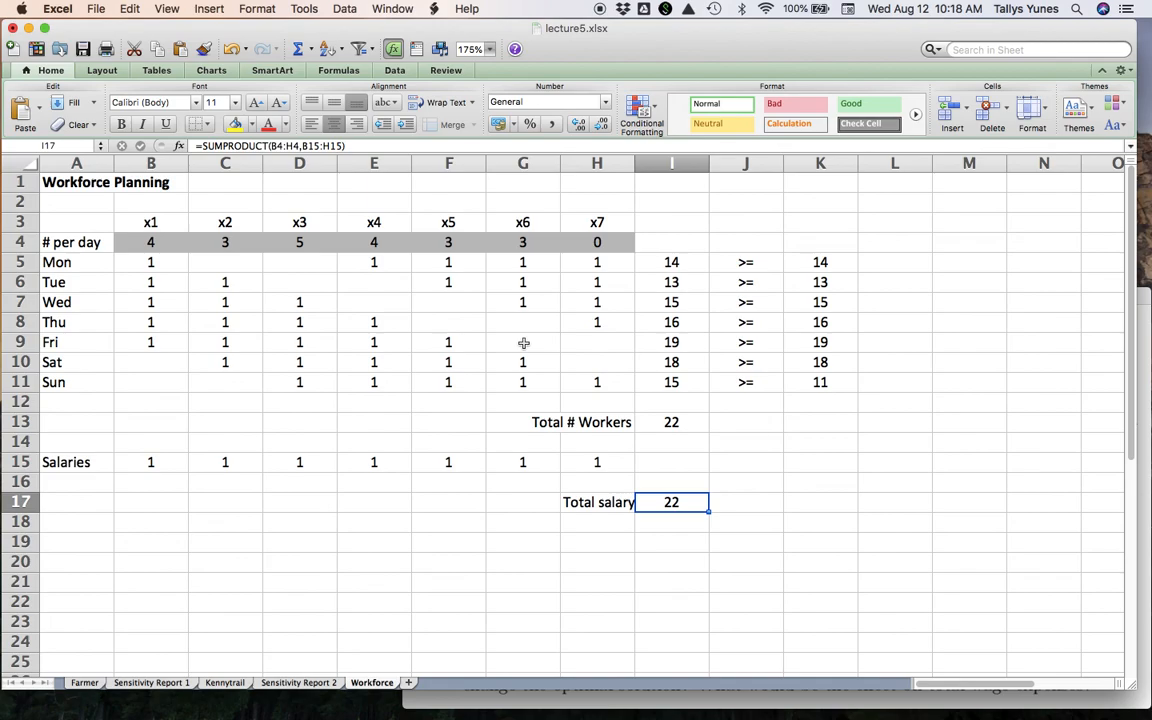
{"action": "left_click", "coordinate": [1146, 706]}
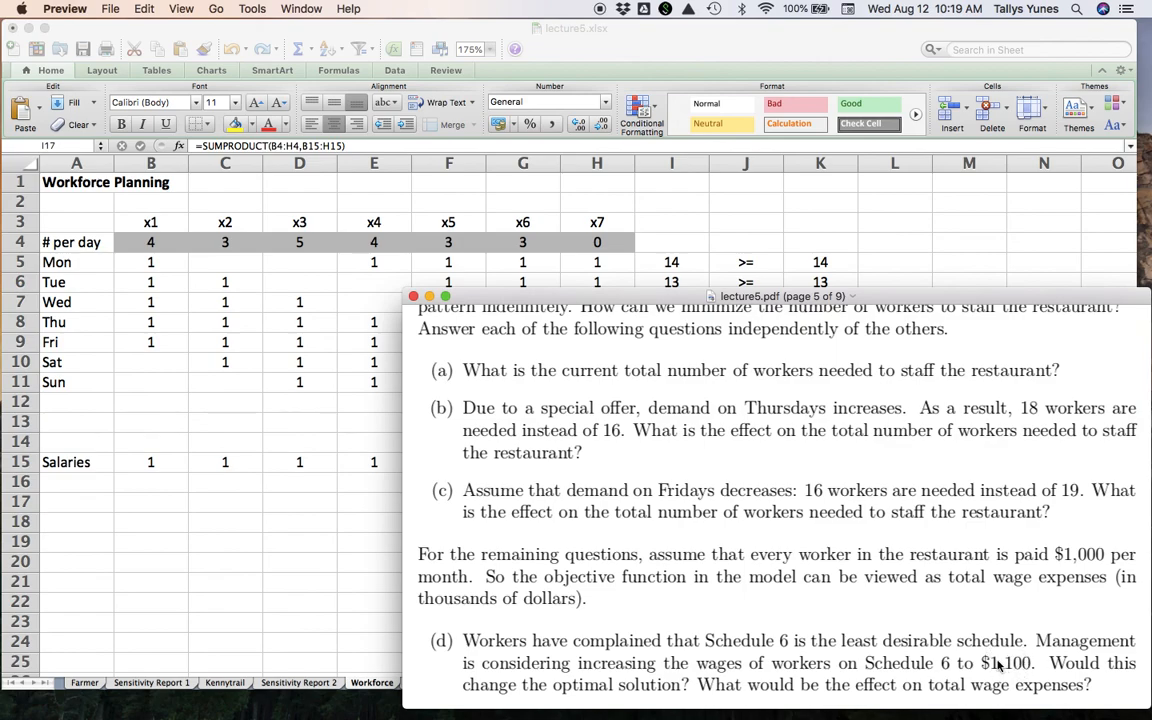
{"action": "left_click", "coordinate": [357, 545]}
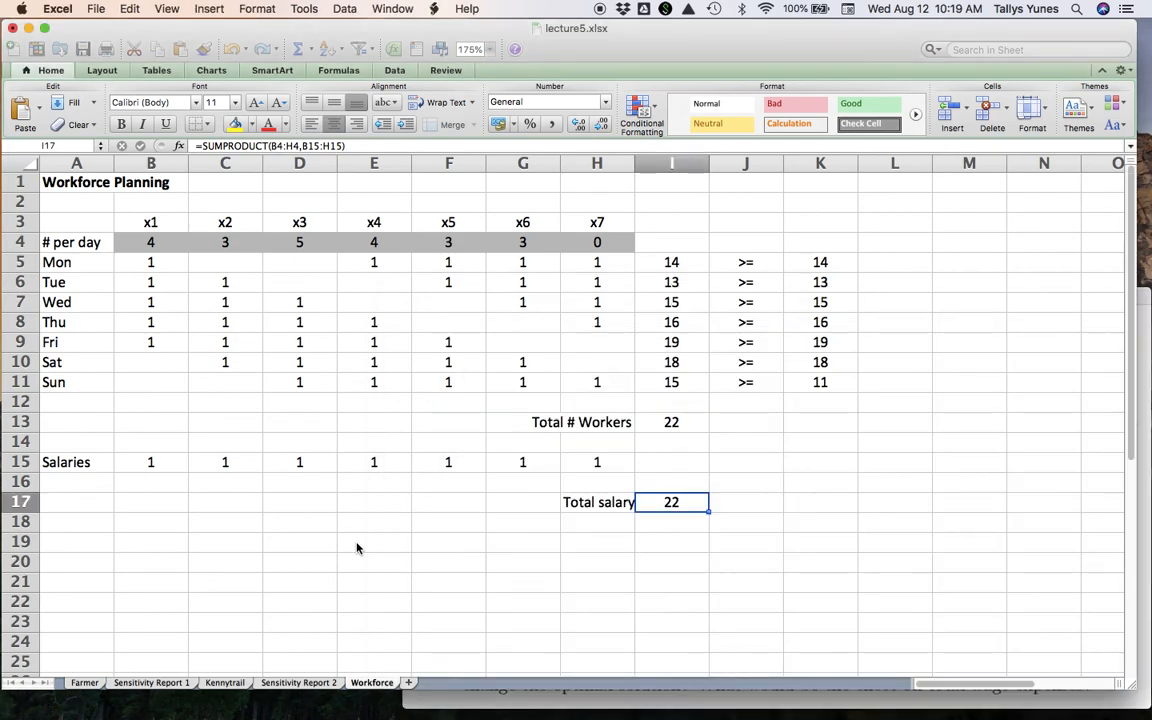
{"action": "left_click", "coordinate": [531, 462]}
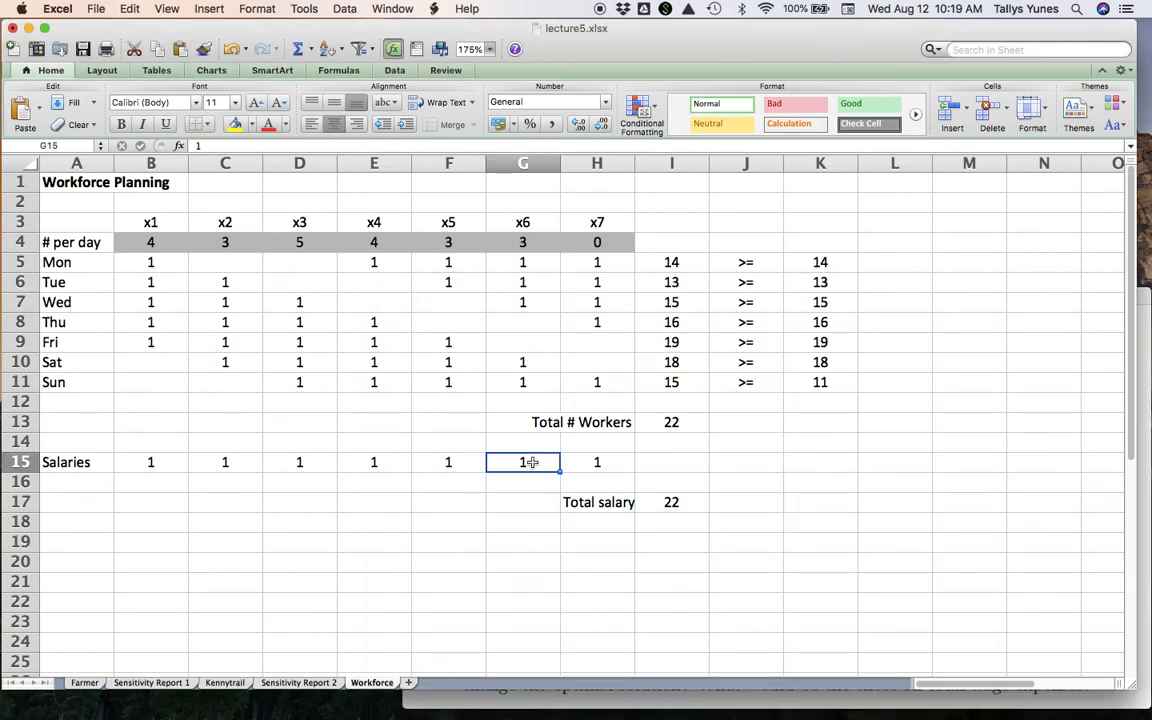
{"action": "type", "text": "1.1"}
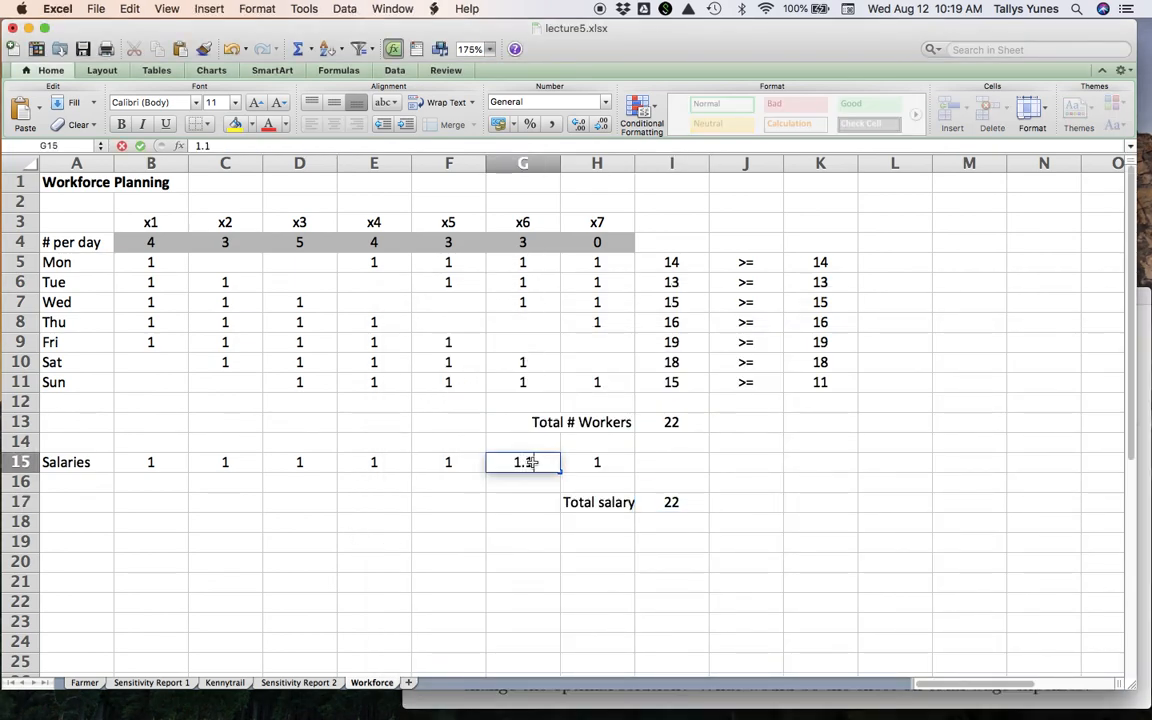
{"action": "key", "text": "Escape"}
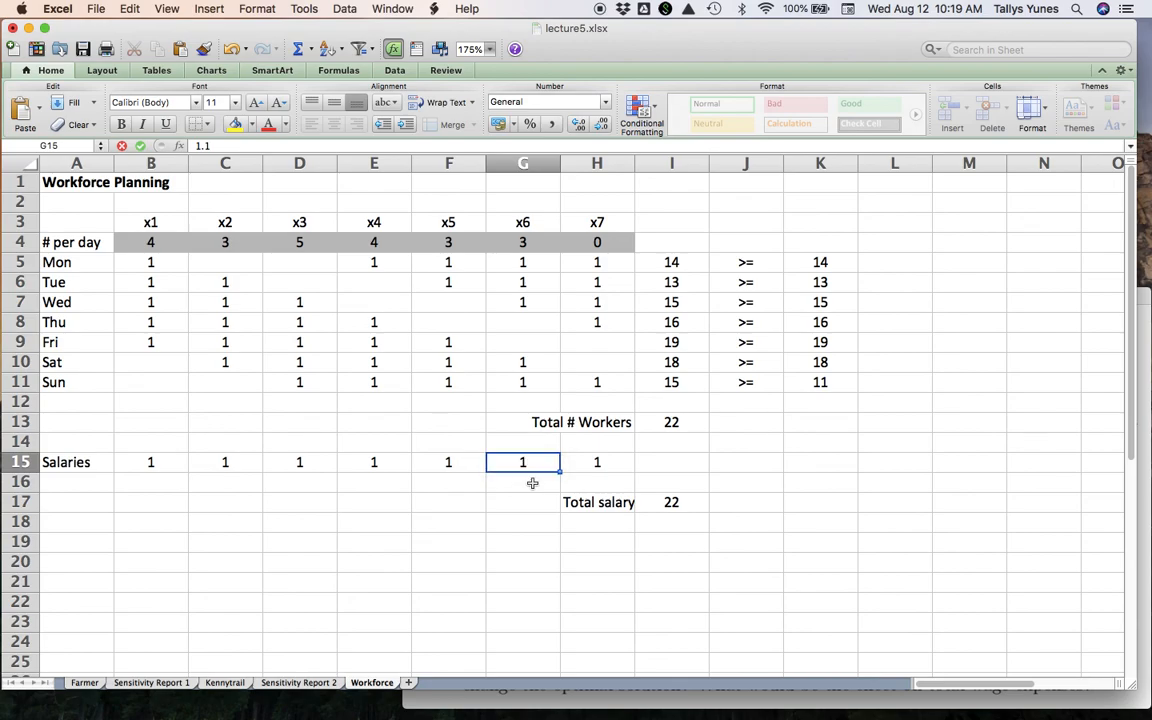
- Reread question (d) in Preview, and examine x6's objective coefficient, allowable increase and final value with the total in Excel's Sensitivity Report 2
{"action": "left_click", "coordinate": [818, 698]}
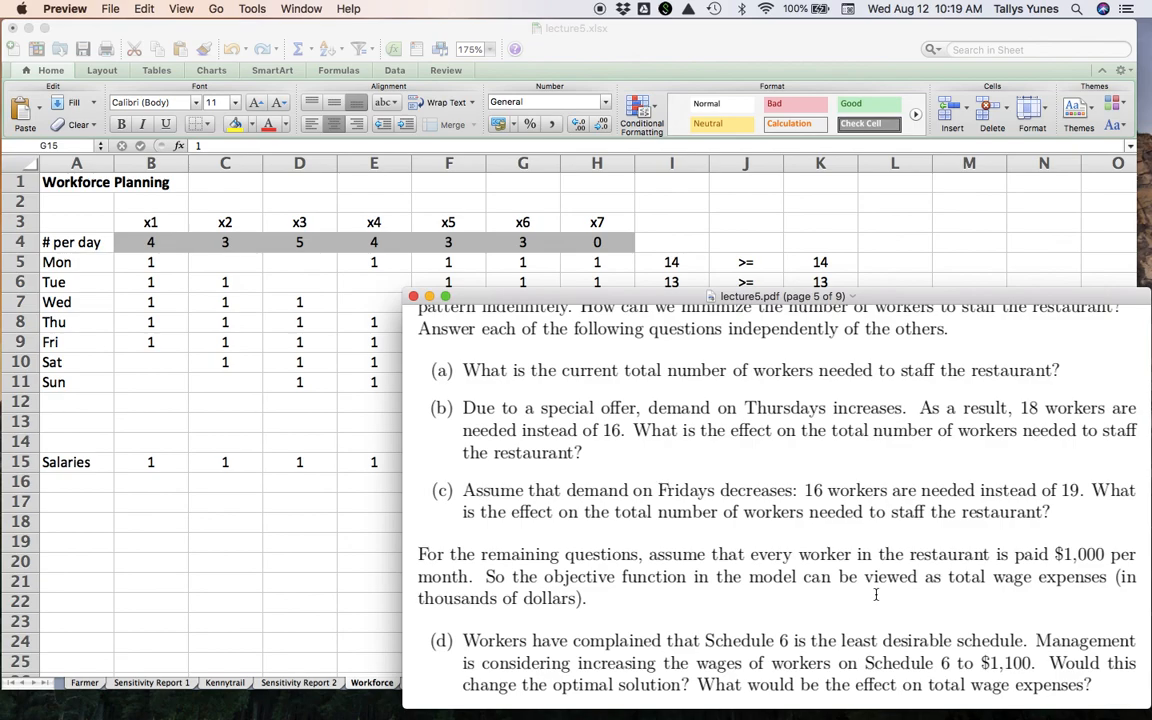
{"action": "left_click", "coordinate": [378, 553]}
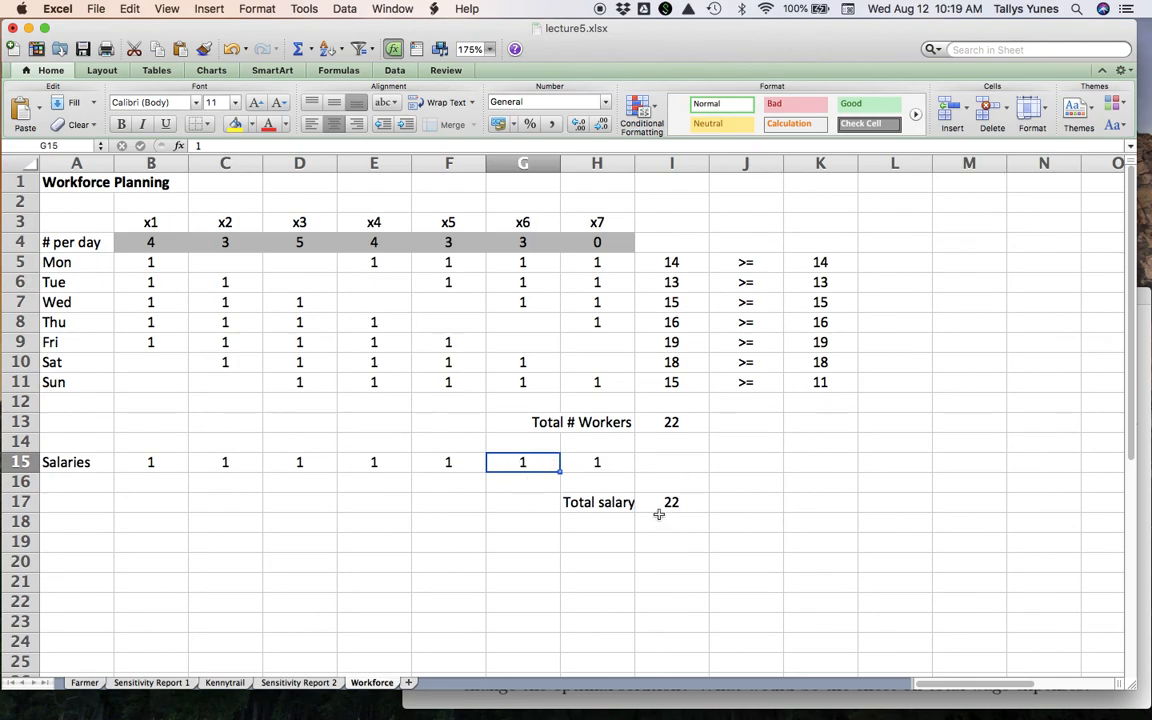
{"action": "left_click", "coordinate": [300, 682]}
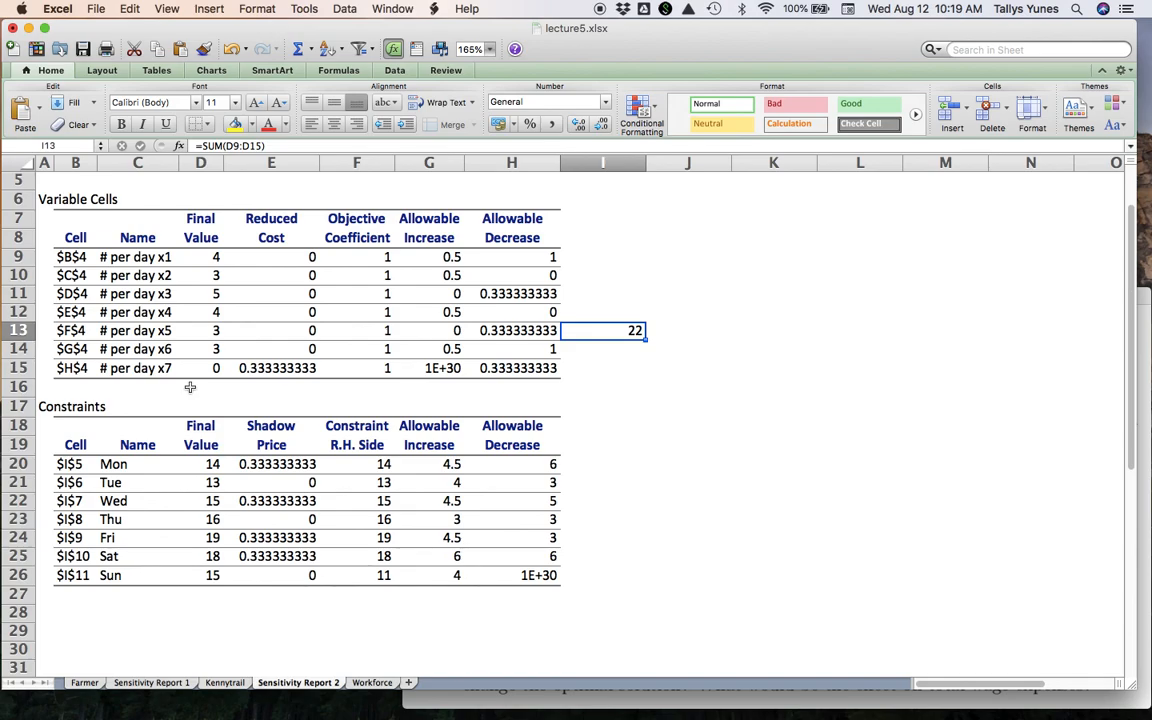
{"action": "left_click", "coordinate": [371, 347]}
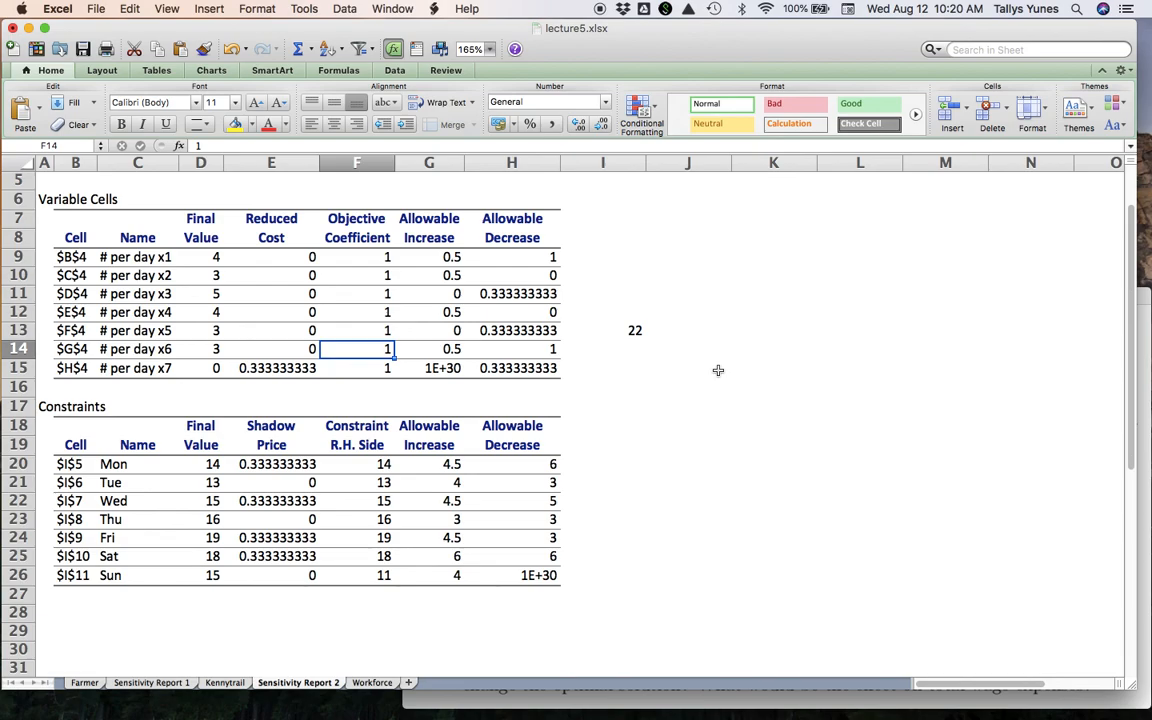
{"action": "left_click", "coordinate": [418, 349]}
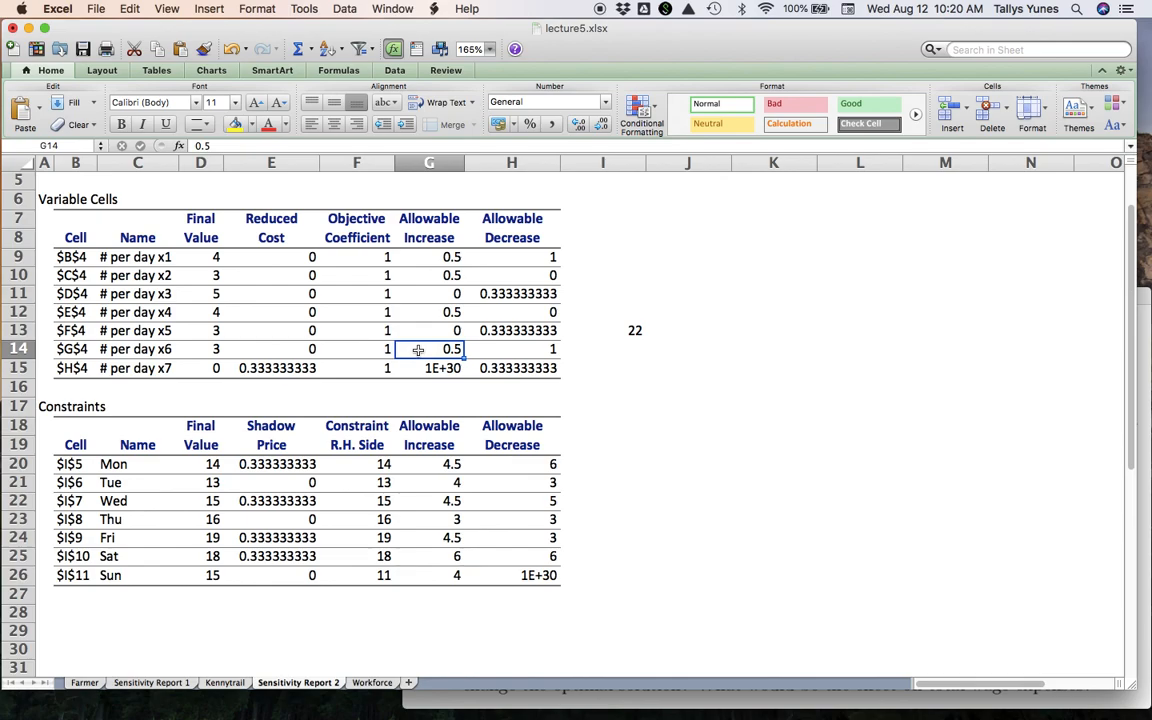
{"action": "left_click", "coordinate": [373, 349]}
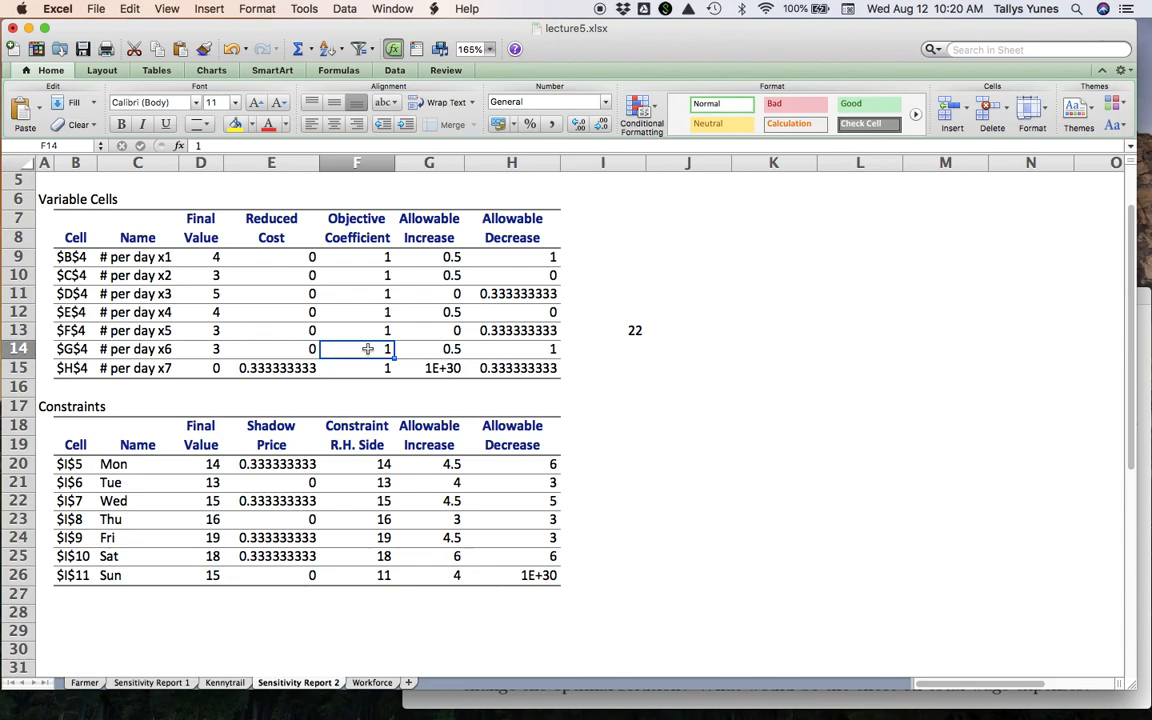
{"action": "left_click", "coordinate": [635, 328]}
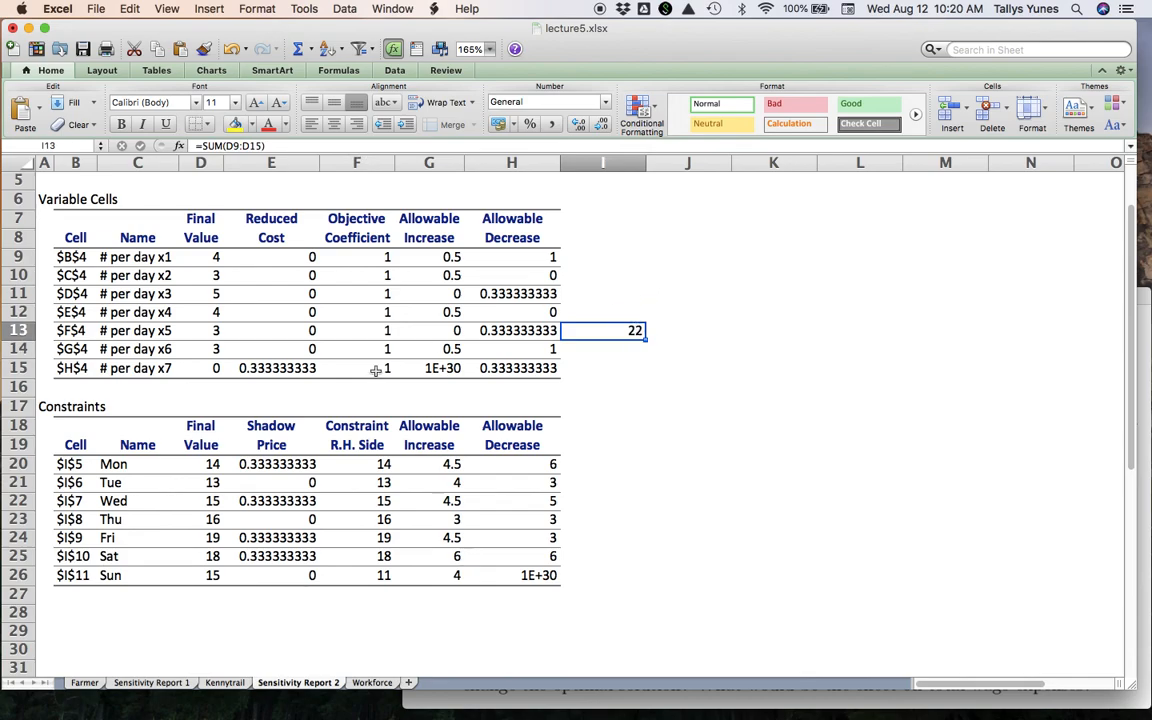
{"action": "left_click", "coordinate": [198, 350]}
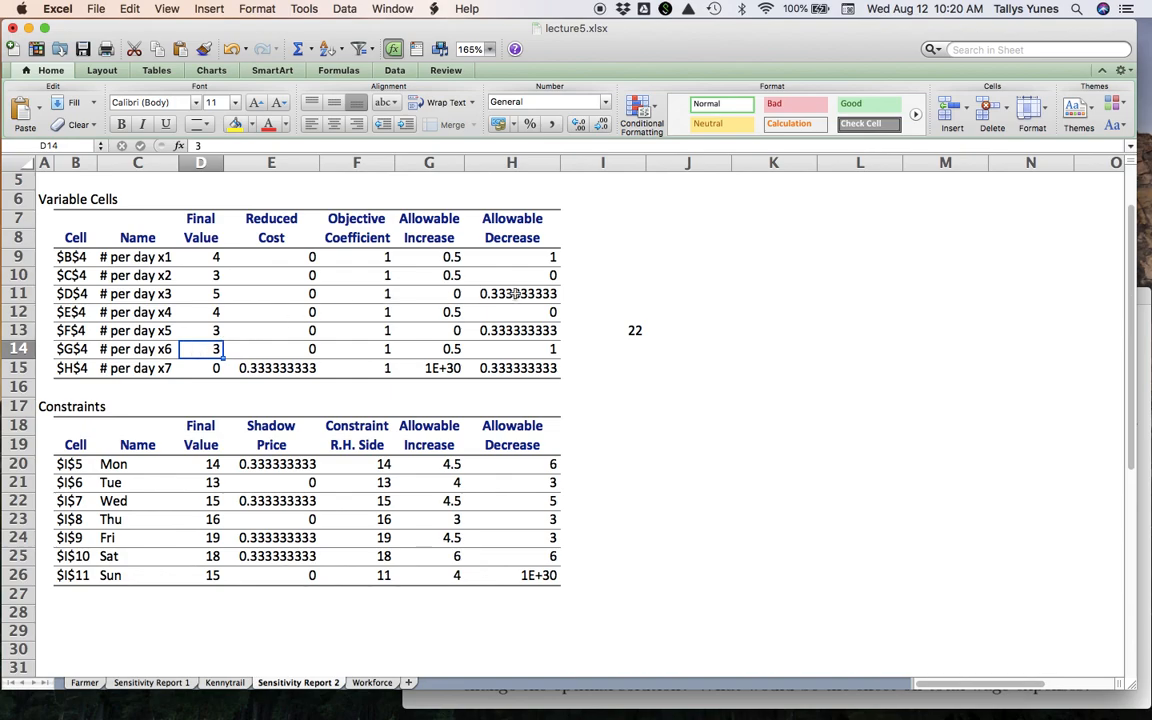
- Check the total in I13 against x6's objective coefficient and final value in Sensitivity Report 2
{"action": "left_click", "coordinate": [607, 330]}
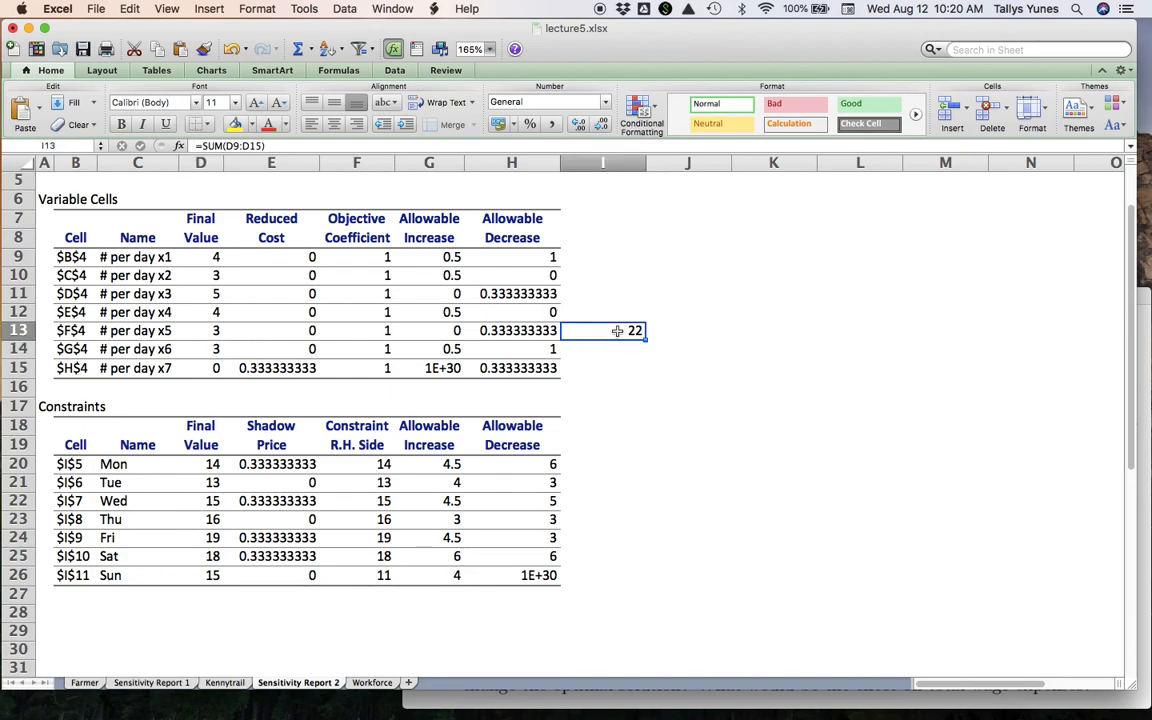
{"action": "left_click", "coordinate": [378, 349]}
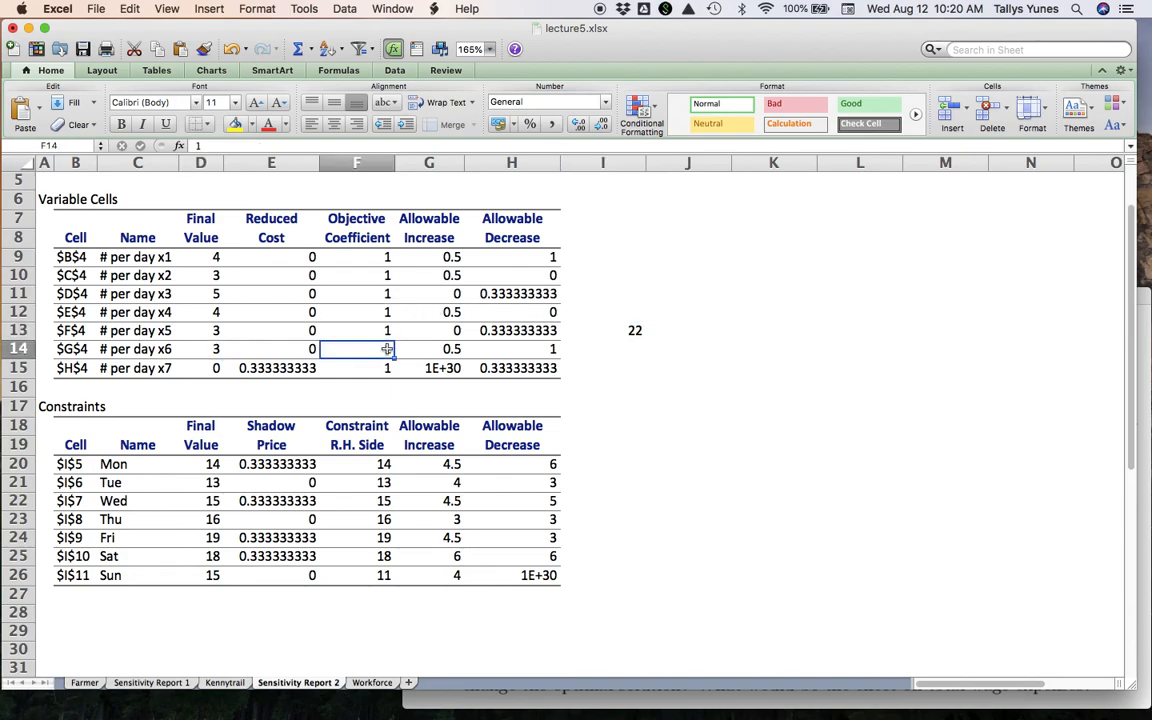
{"action": "left_click", "coordinate": [219, 349]}
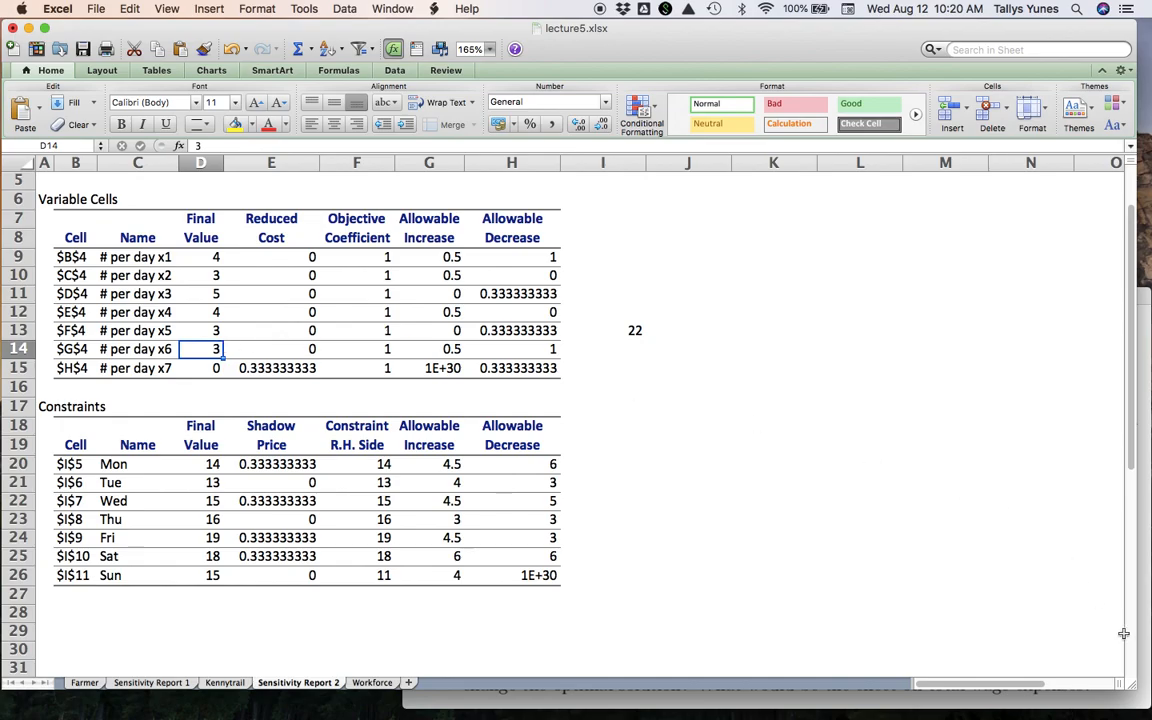
- Read question (e) about Schedule 2 wages in lecture5.pdf in Preview, and check the x2 column on Excel's Workforce sheet
{"action": "left_click", "coordinate": [1140, 661]}
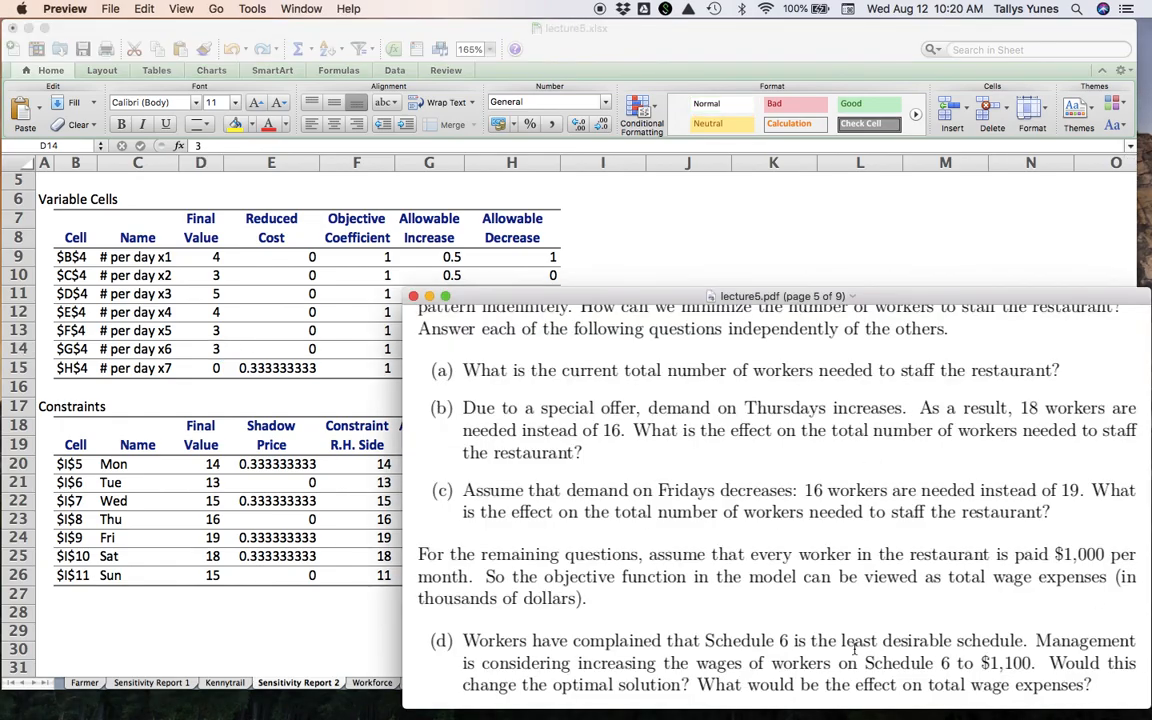
{"action": "scroll", "coordinate": [855, 650], "scroll_direction": "down", "scroll_amount": 3}
{"action": "scroll", "coordinate": [855, 648], "scroll_direction": "down", "scroll_amount": 1}
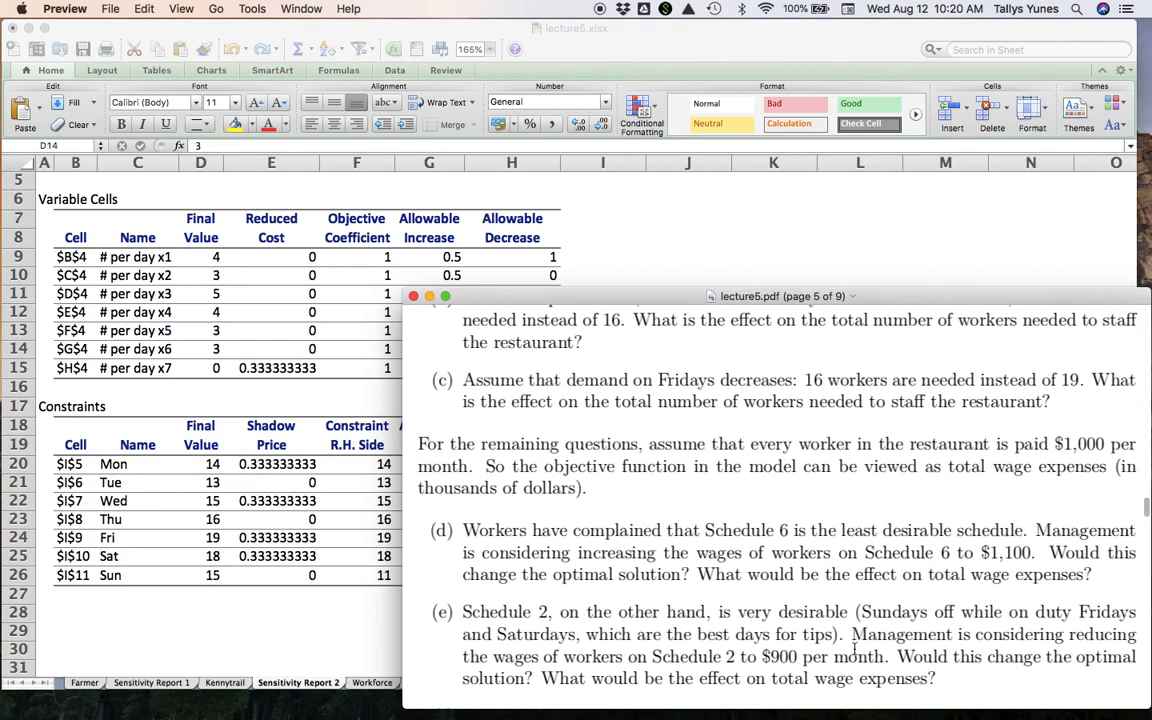
{"action": "scroll", "coordinate": [855, 649], "scroll_direction": "up", "scroll_amount": 1}
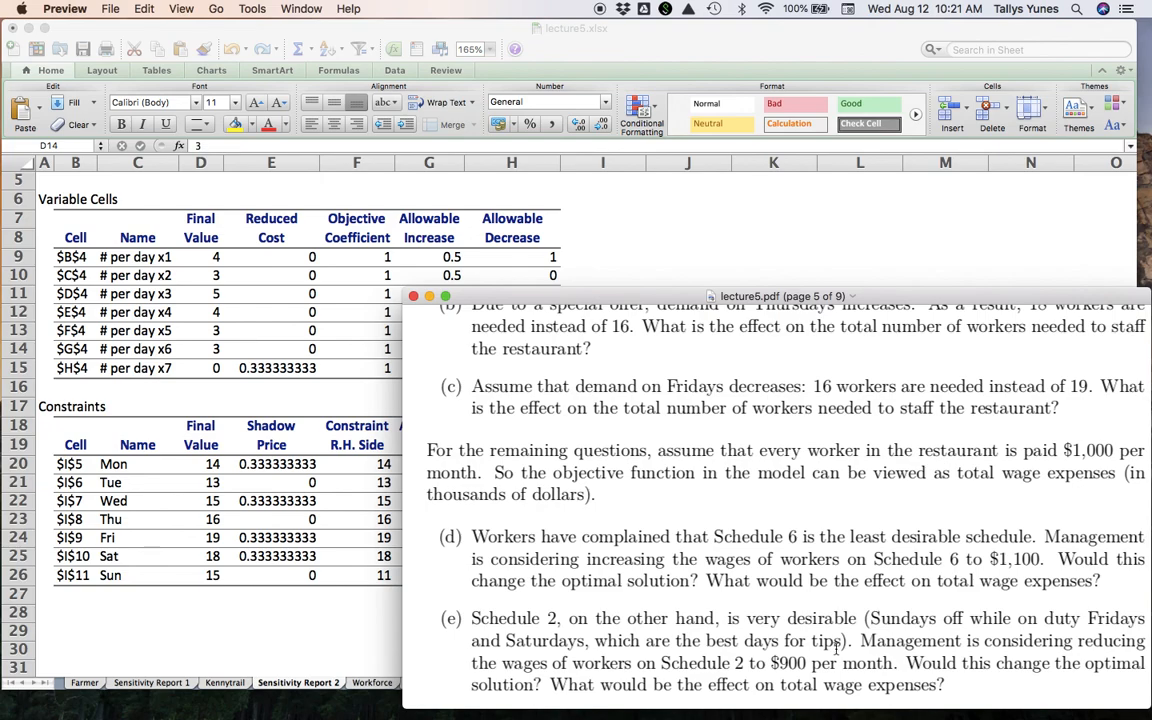
{"action": "left_click", "coordinate": [295, 588]}
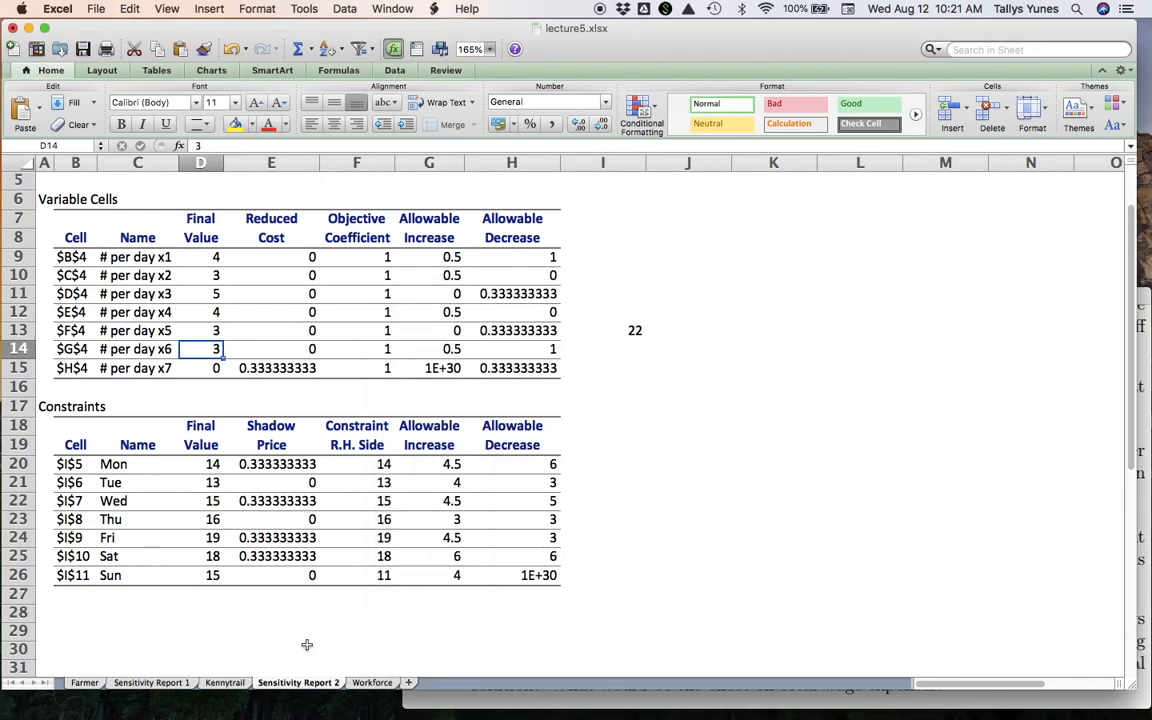
{"action": "left_click", "coordinate": [370, 682]}
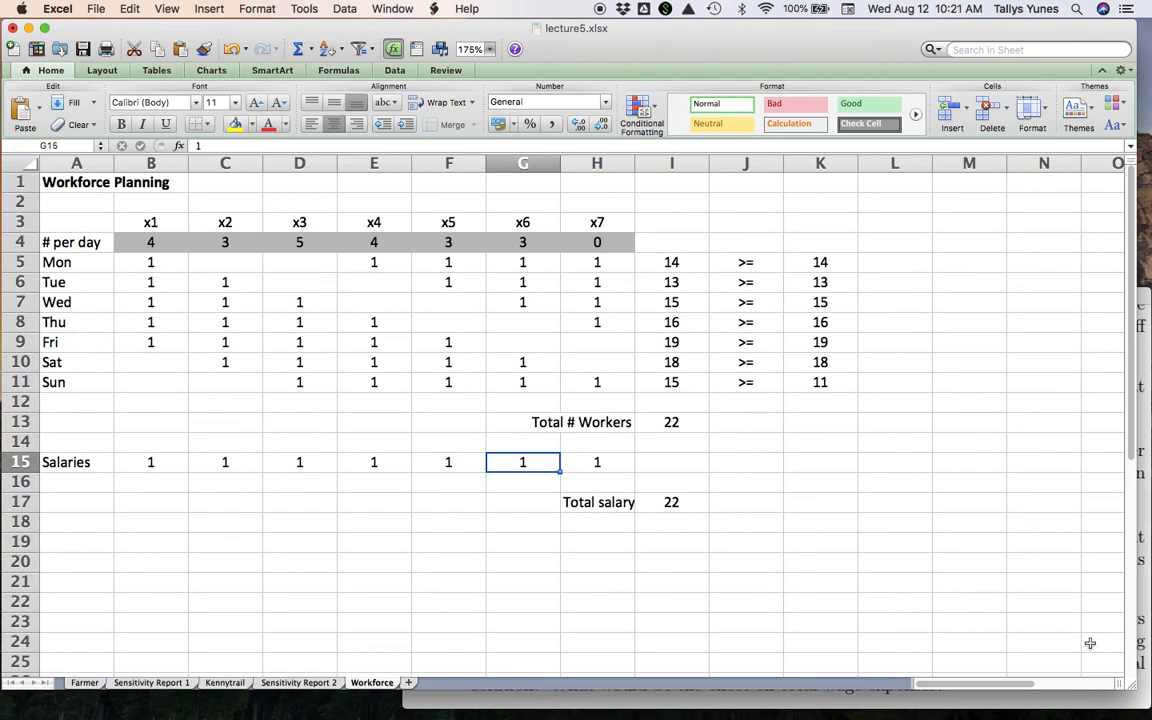
- Reread question (e) in Preview about reducing Schedule 2 wages to $900 per month
{"action": "left_click", "coordinate": [1124, 692]}
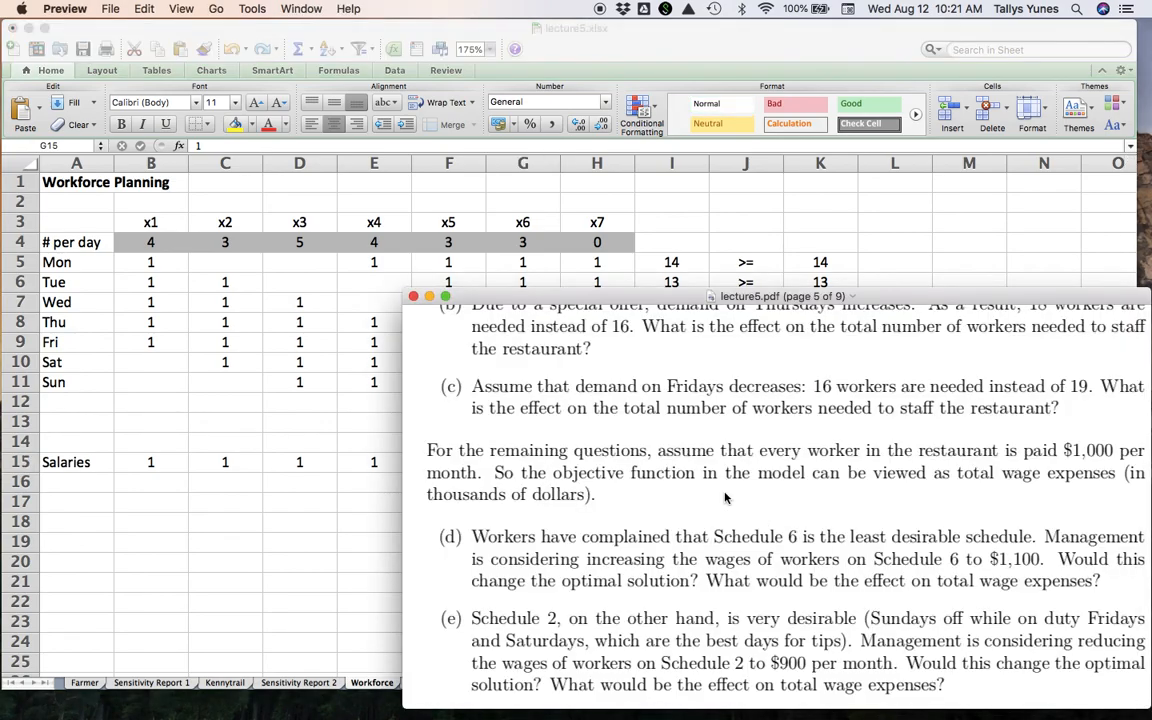
{"action": "scroll", "coordinate": [705, 486], "scroll_direction": "right", "scroll_amount": 1}
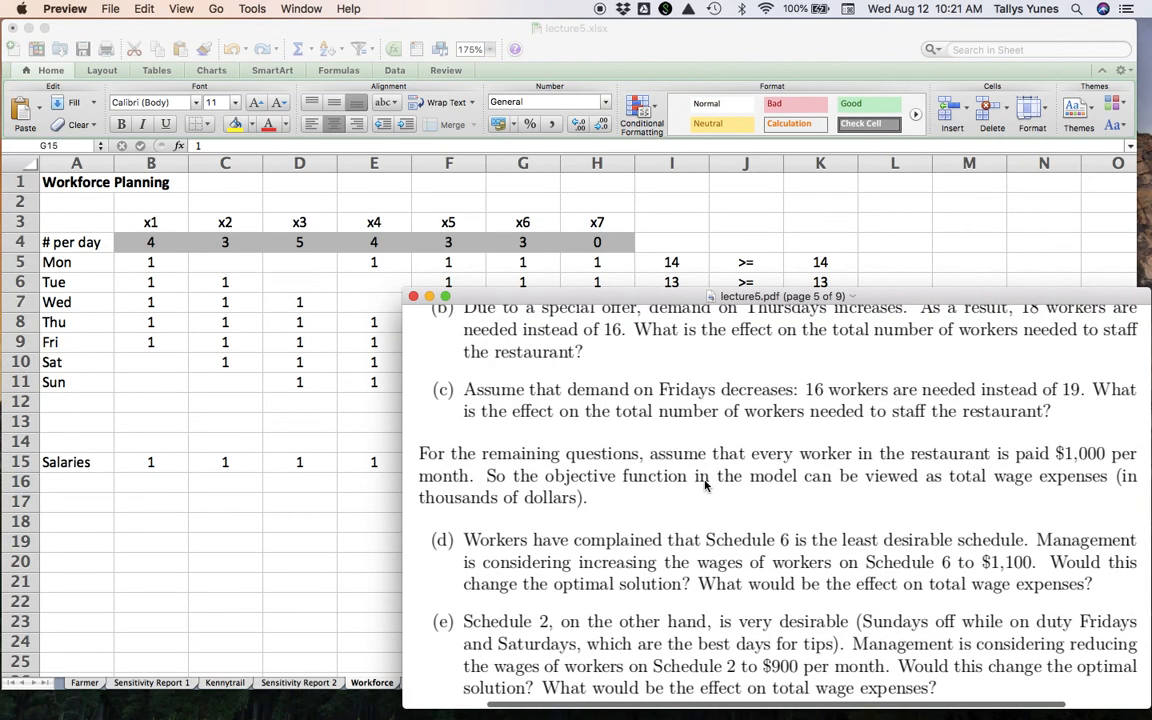
{"action": "scroll", "coordinate": [705, 480], "scroll_direction": "down", "scroll_amount": 1}
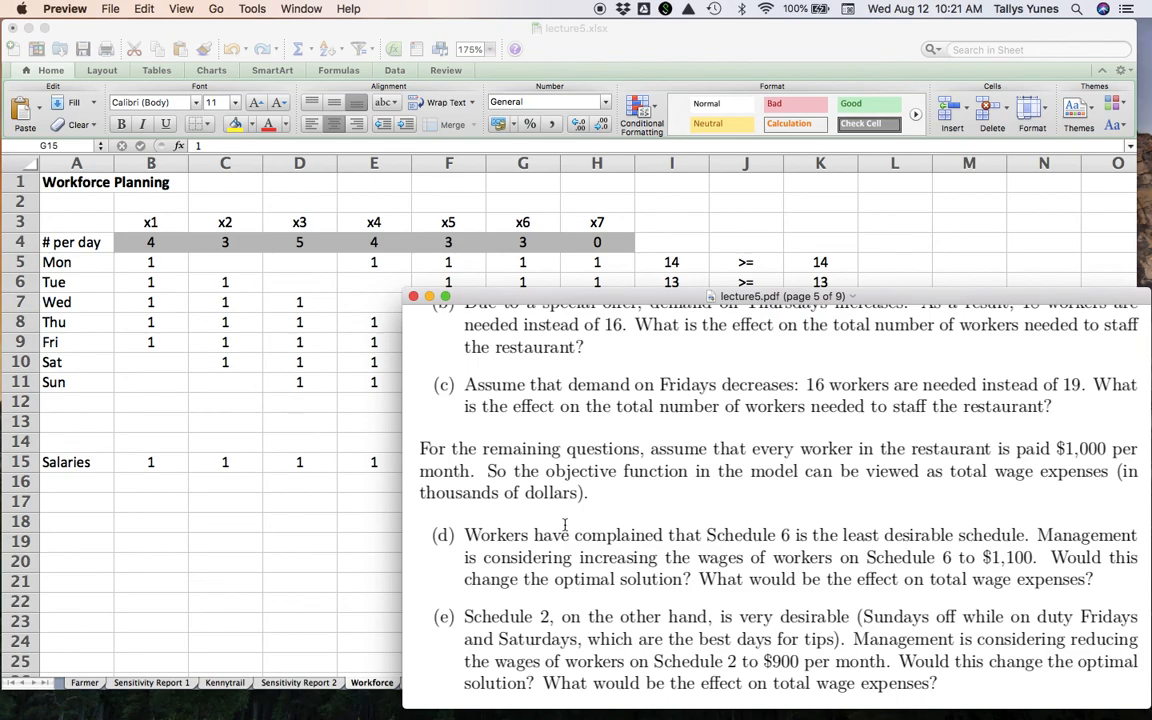
{"action": "scroll", "coordinate": [565, 525], "scroll_direction": "down", "scroll_amount": 1}
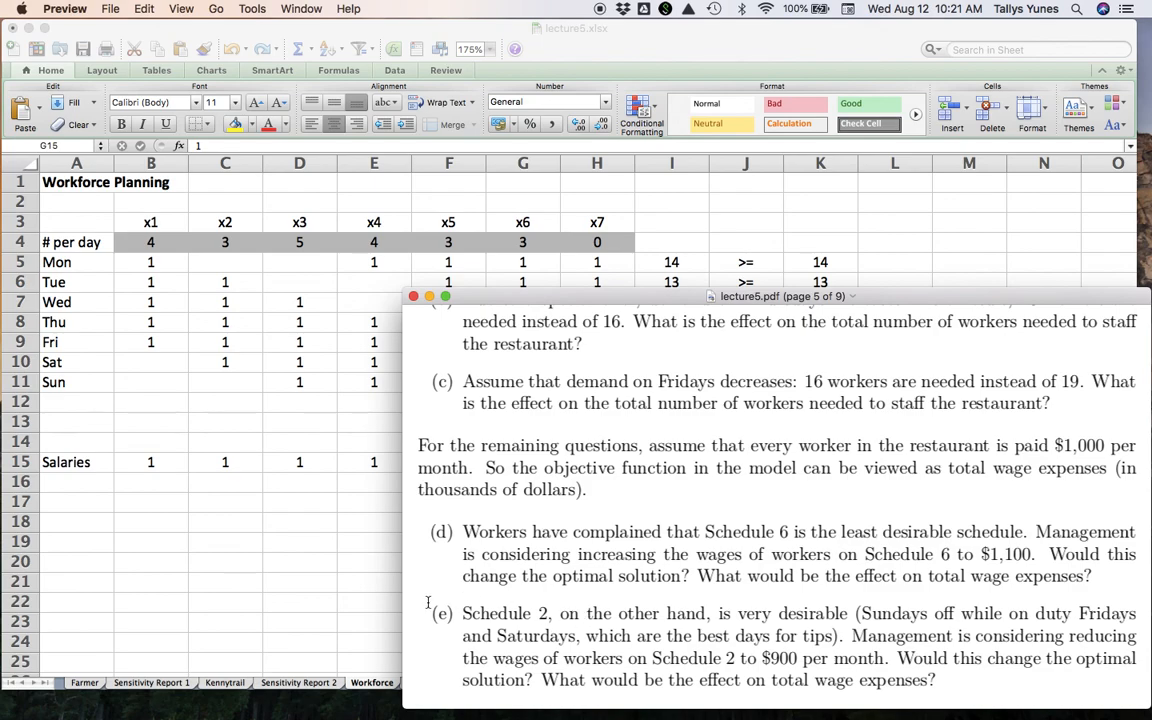
- Examine x2's objective coefficient, allowable decrease and final value in Excel's Sensitivity Report 2
{"action": "left_click", "coordinate": [308, 528]}
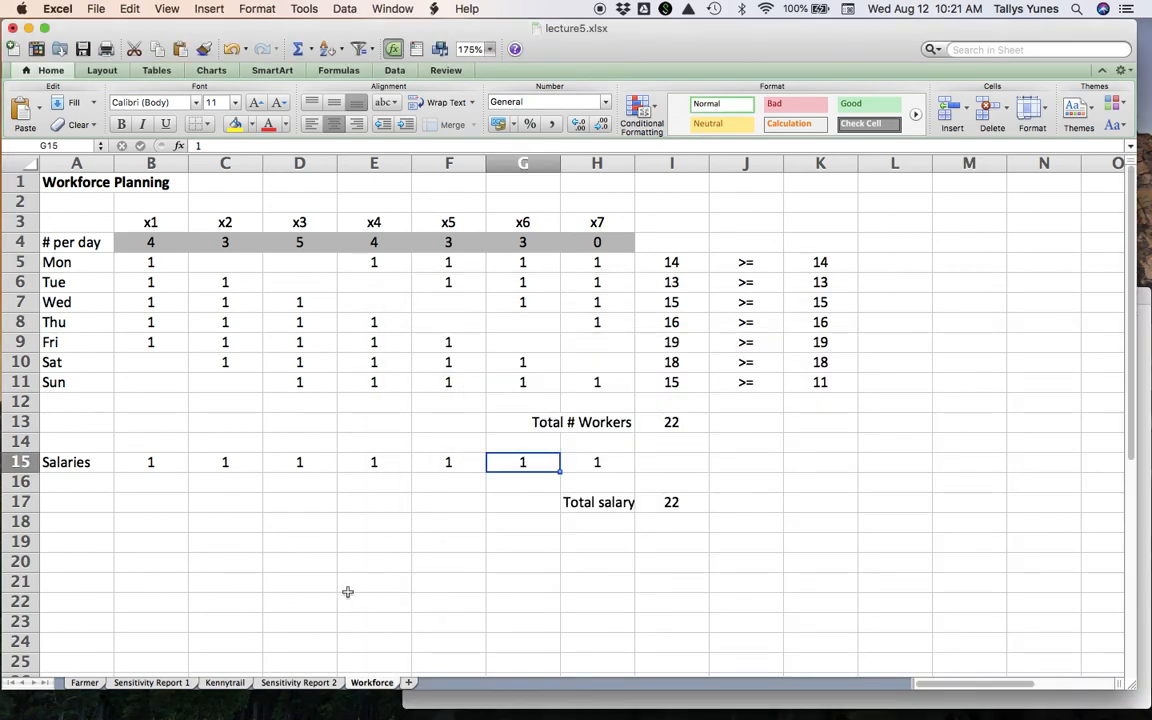
{"action": "left_click", "coordinate": [305, 686]}
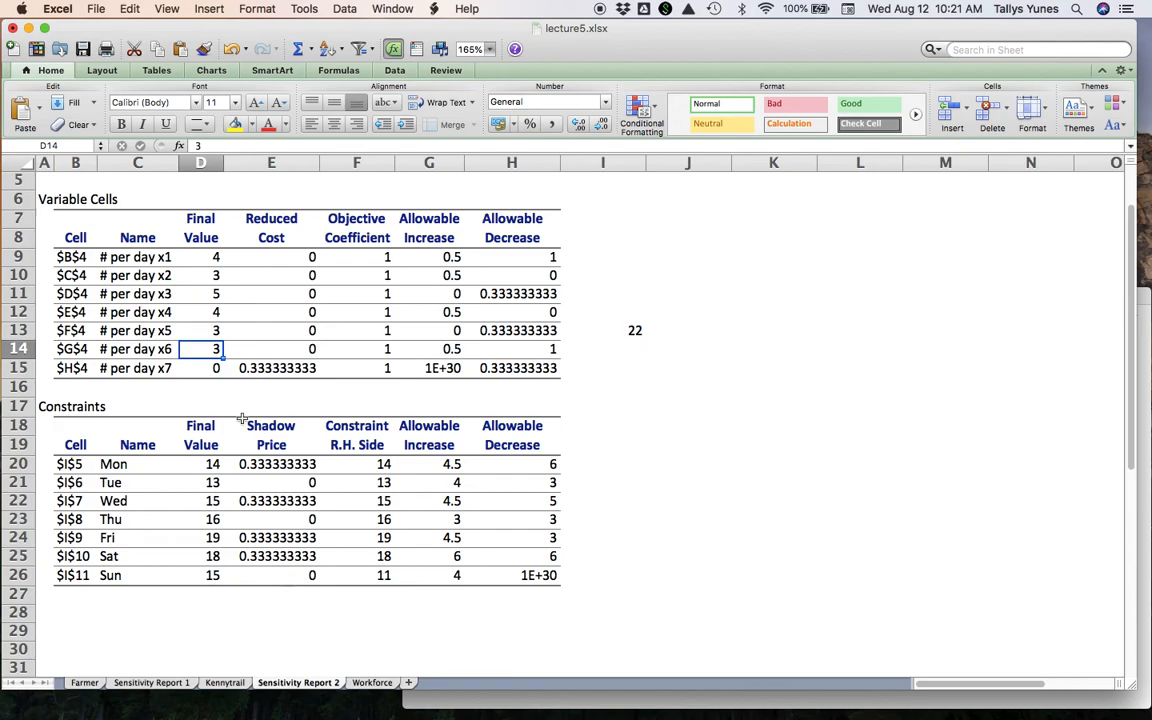
{"action": "left_click", "coordinate": [378, 277]}
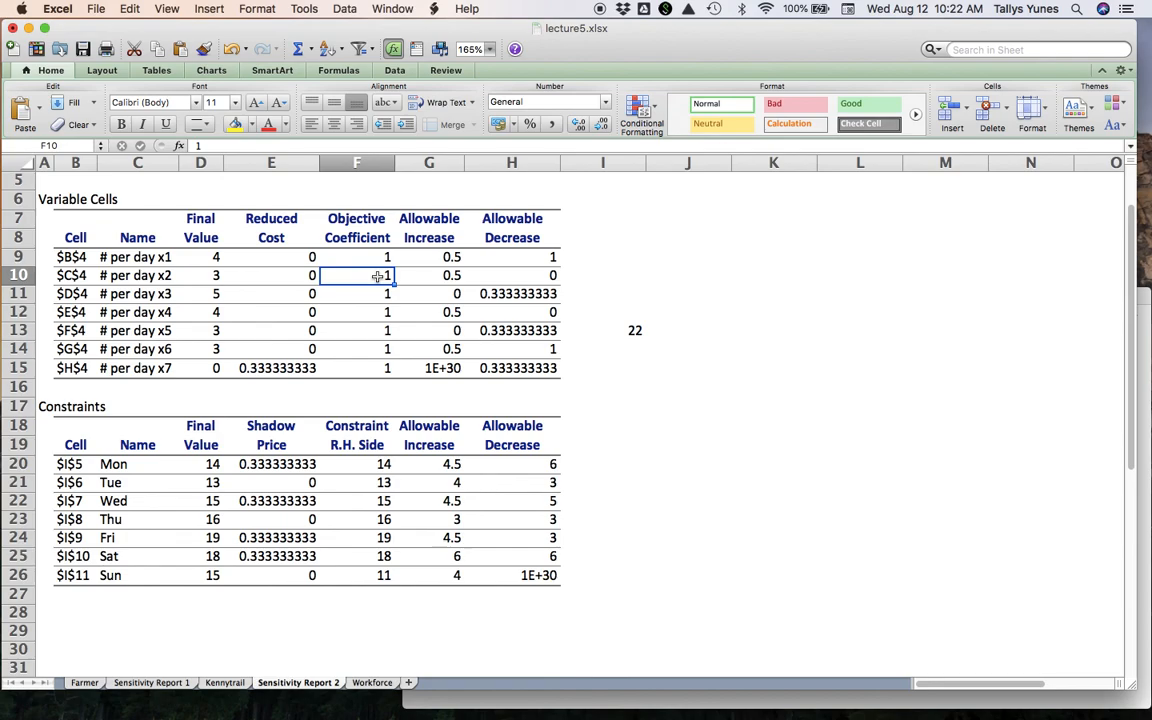
{"action": "left_click", "coordinate": [534, 274]}
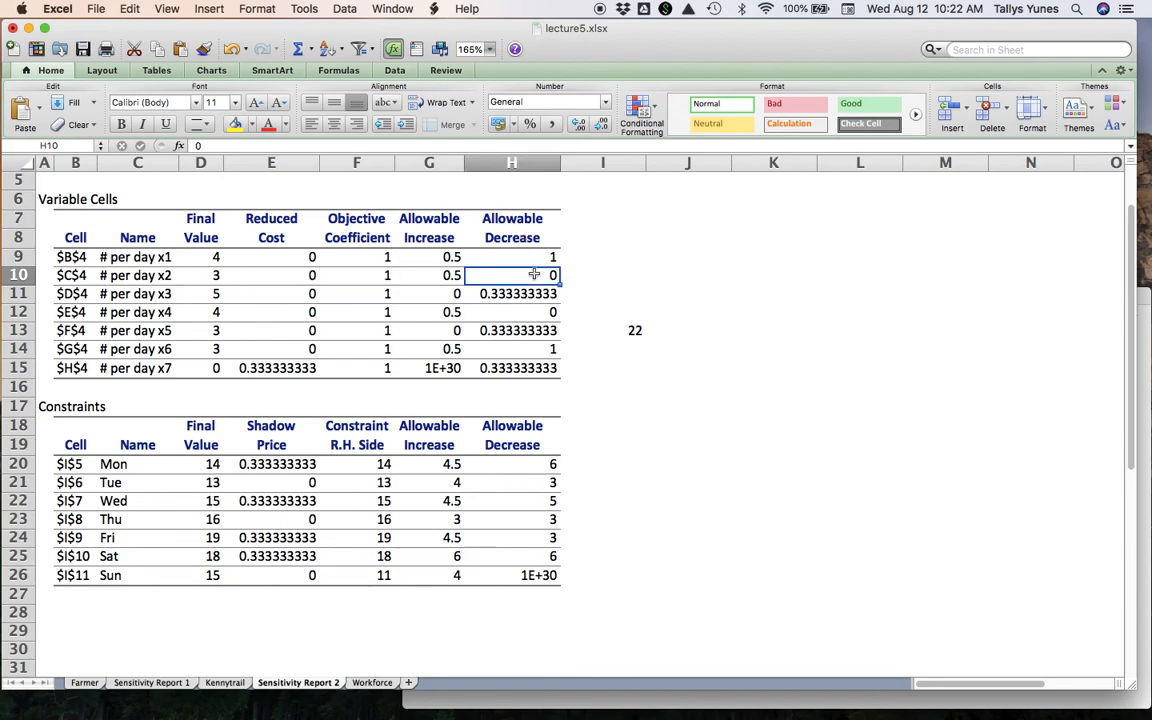
{"action": "left_click", "coordinate": [367, 274]}
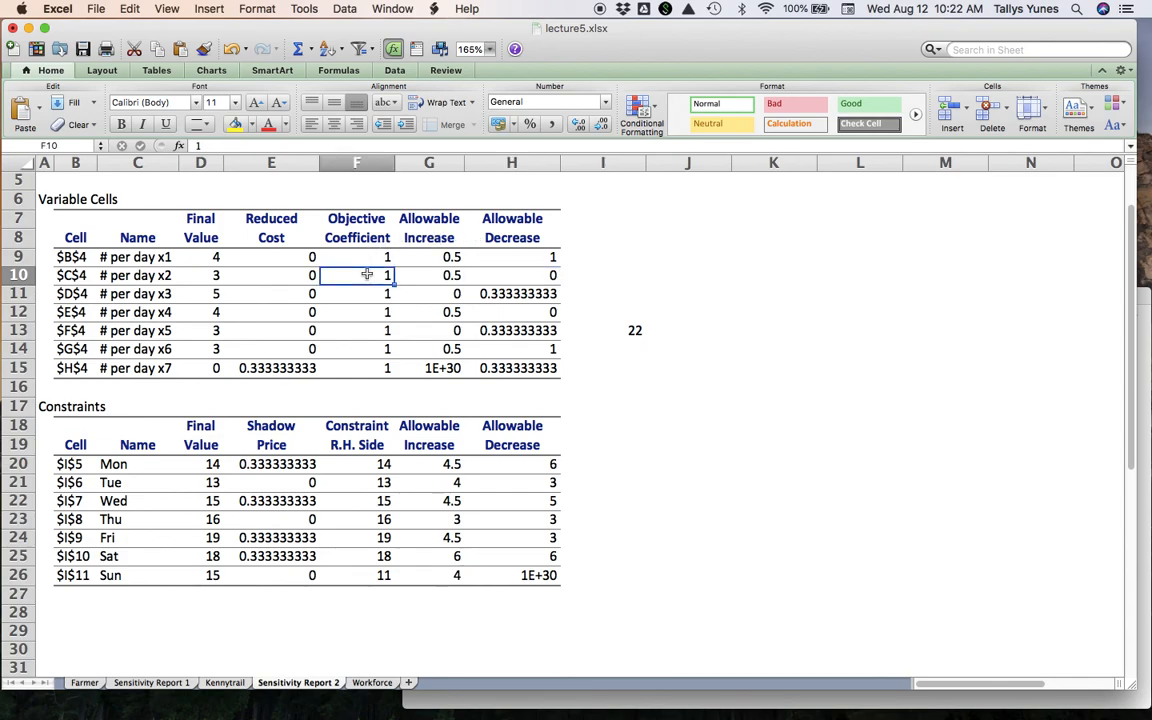
{"action": "left_click", "coordinate": [516, 275]}
{"action": "left_click", "coordinate": [372, 276]}
{"action": "left_click", "coordinate": [210, 281]}
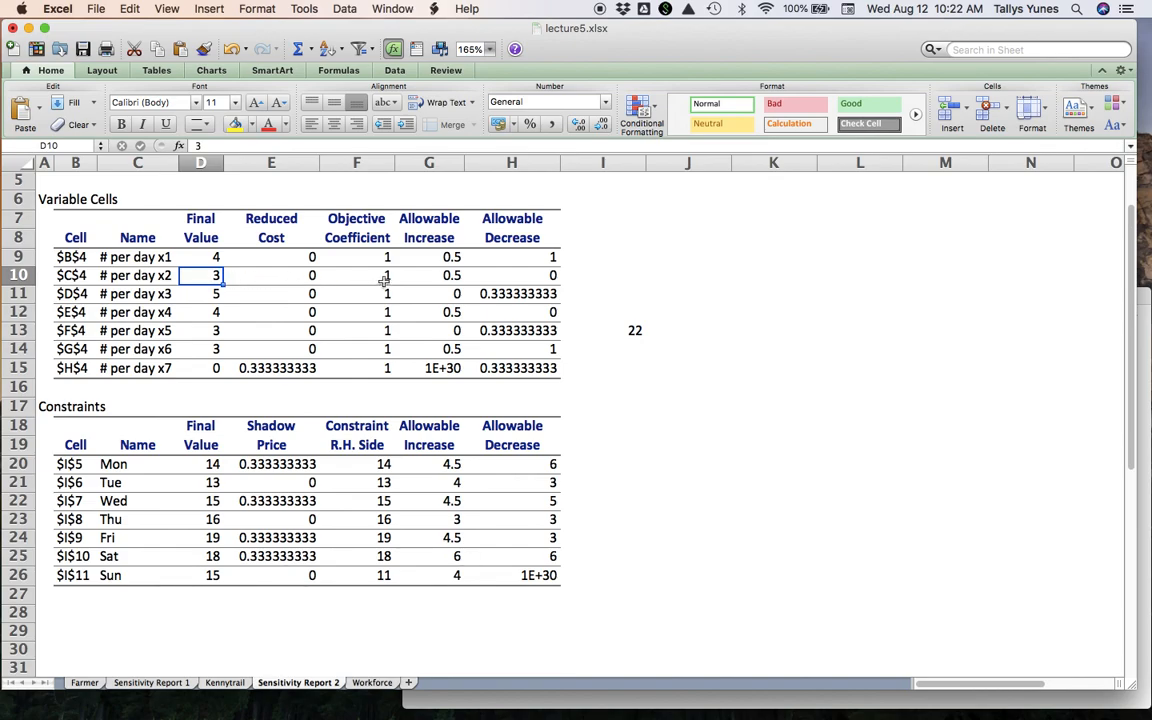
- Examine x1's objective coefficient, allowable decrease and final value with the total in I13 as a comparison case
{"action": "left_click", "coordinate": [157, 256]}
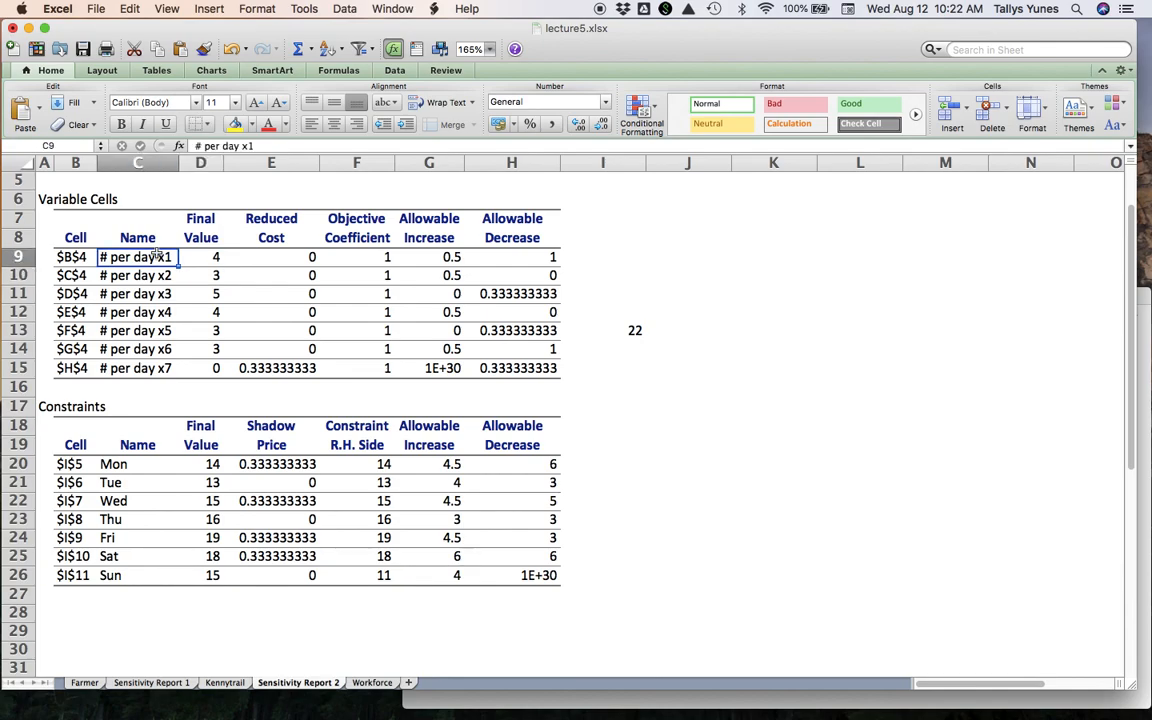
{"action": "left_click", "coordinate": [378, 254]}
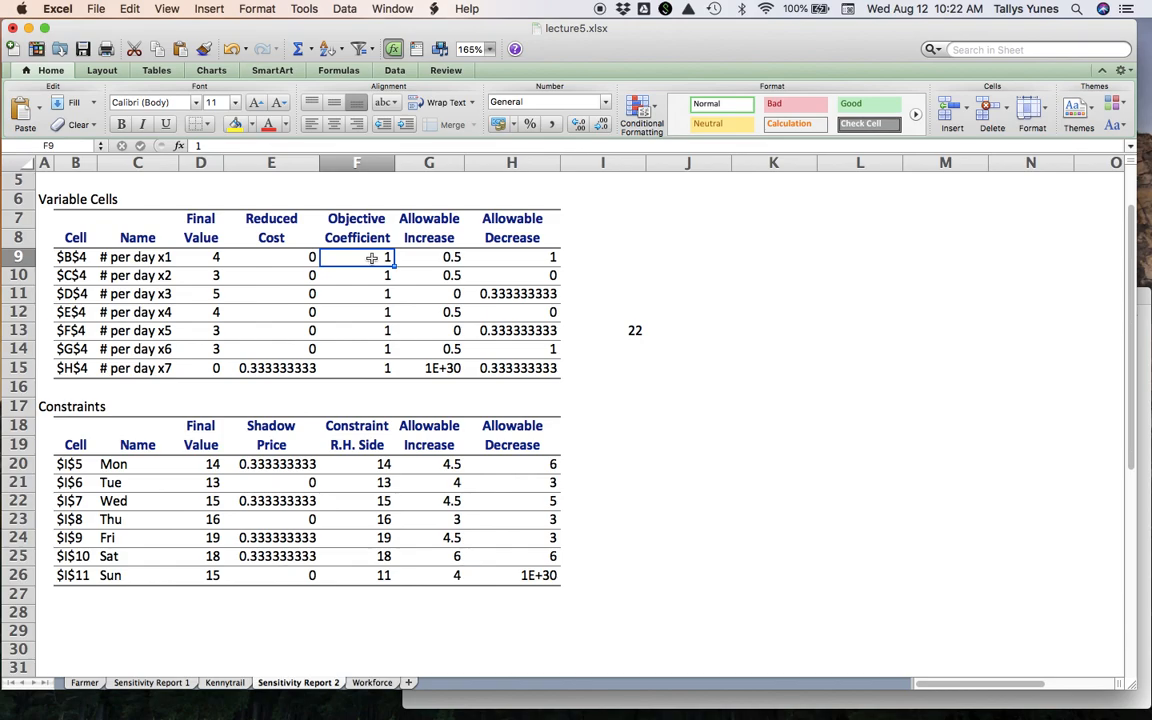
{"action": "left_click", "coordinate": [540, 255]}
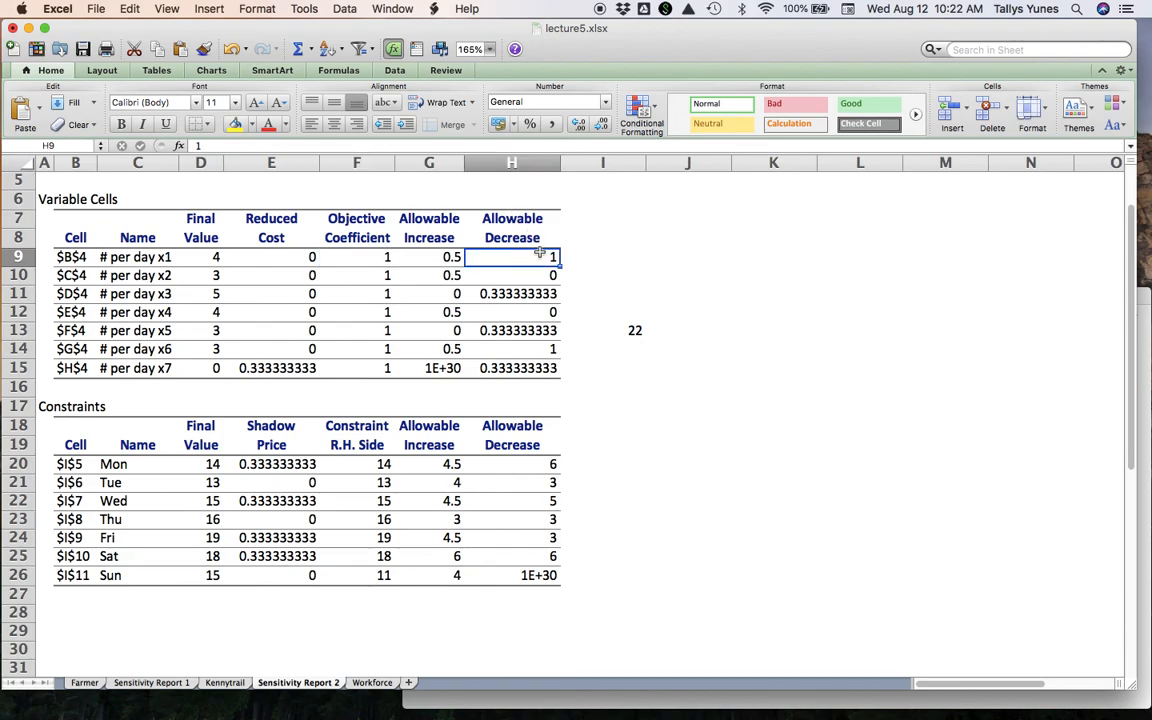
{"action": "left_click", "coordinate": [383, 257]}
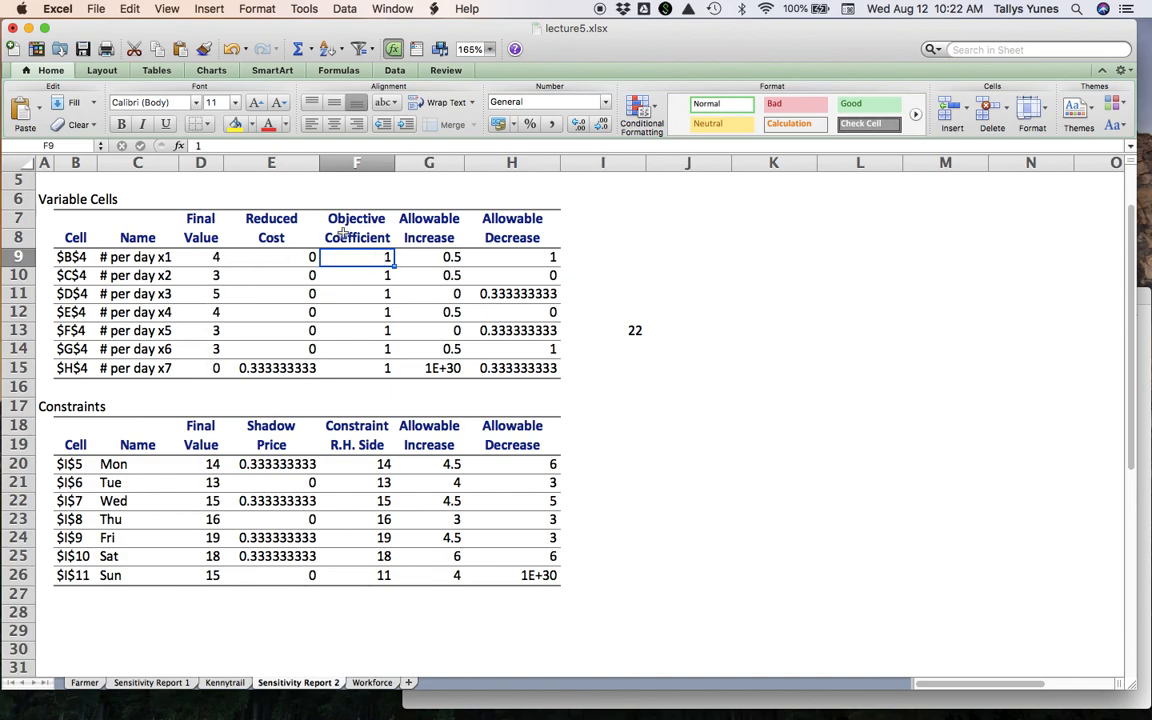
{"action": "left_click", "coordinate": [638, 330]}
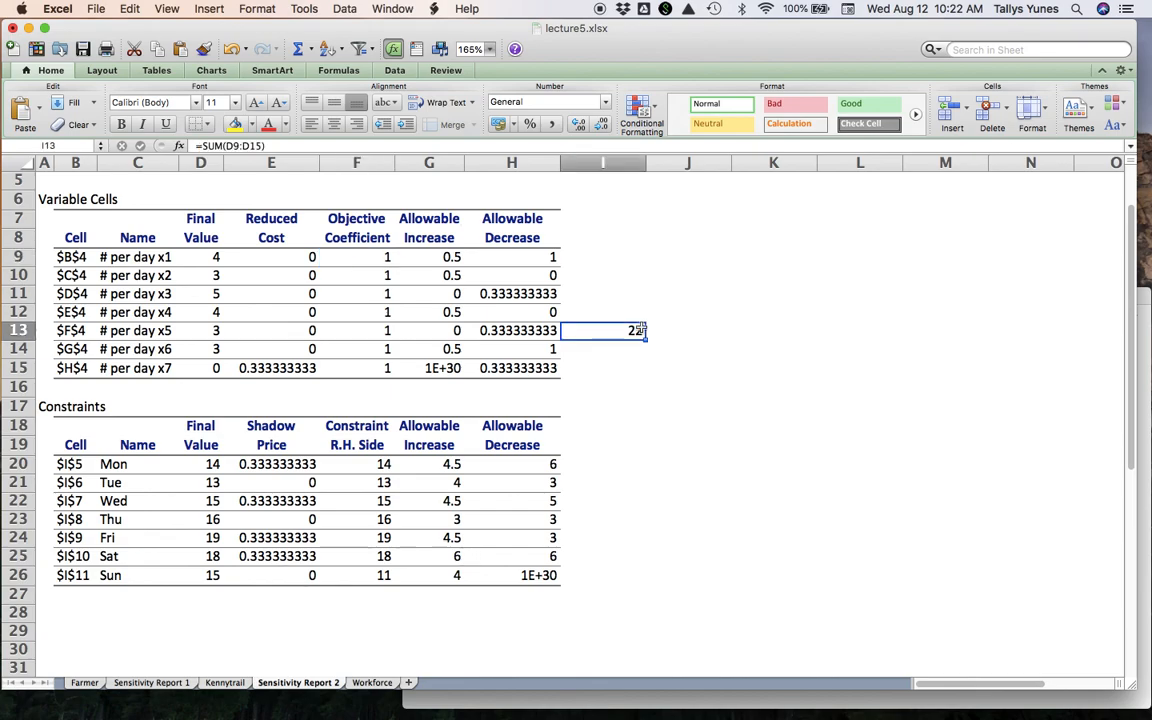
{"action": "left_click", "coordinate": [383, 257]}
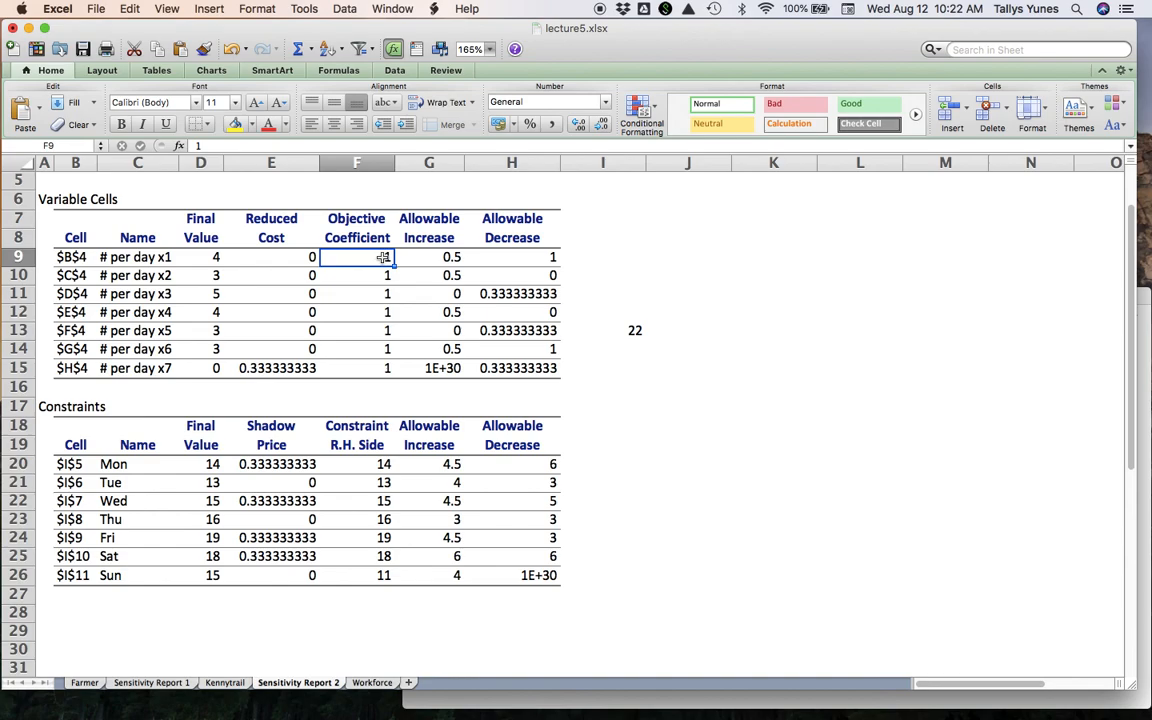
{"action": "left_click", "coordinate": [207, 258]}
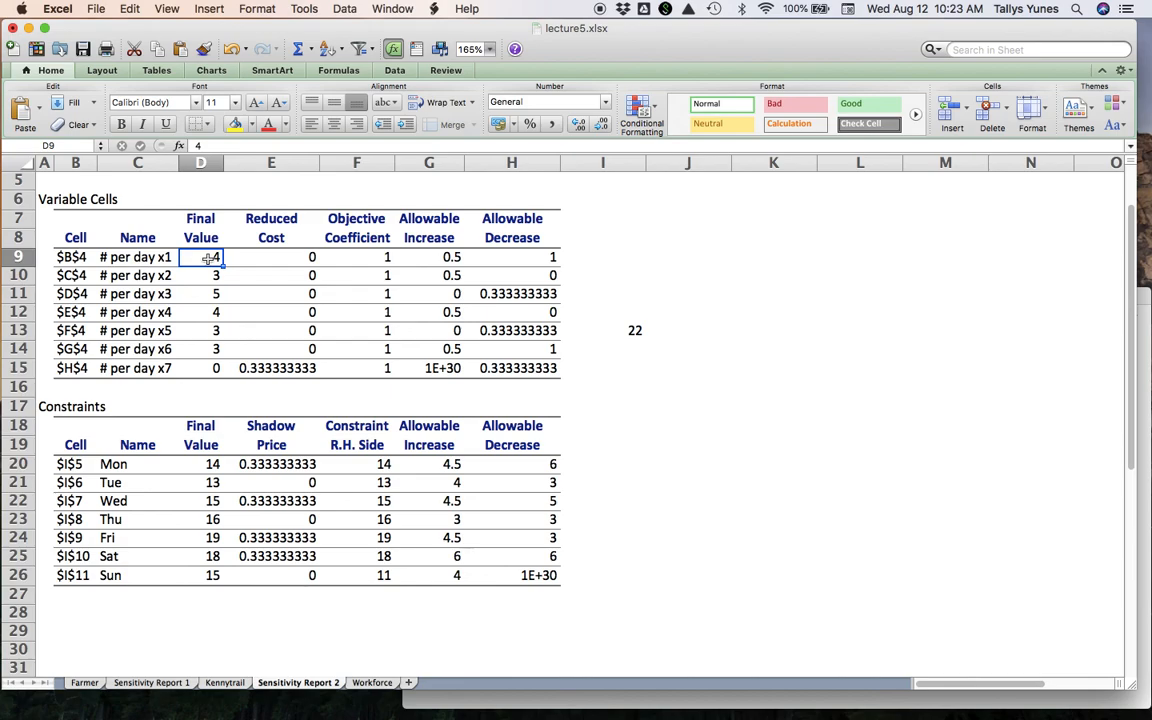
{"action": "left_click", "coordinate": [373, 256]}
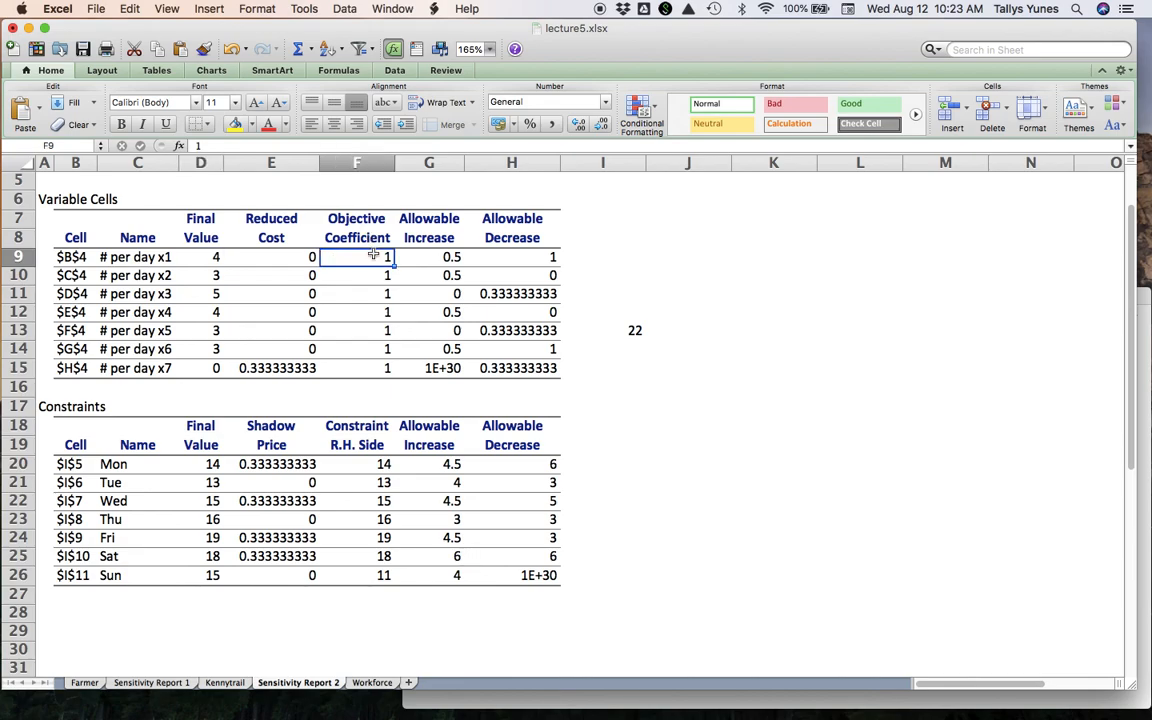
{"action": "left_click", "coordinate": [217, 258]}
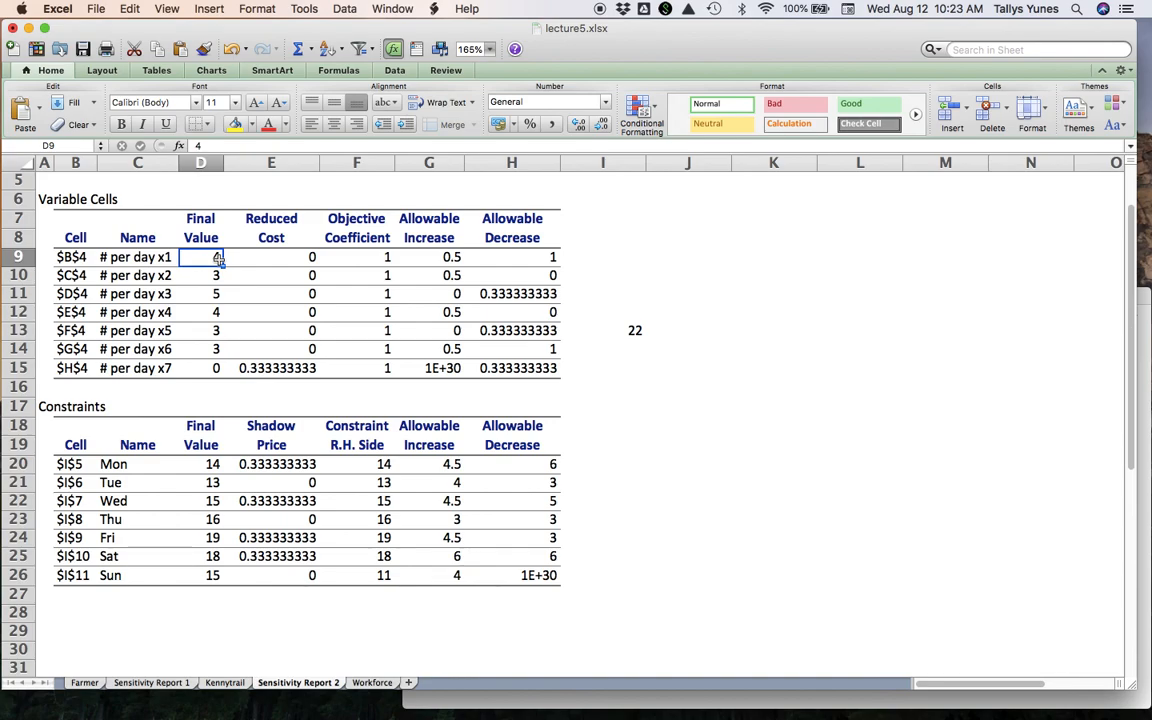
{"action": "left_click", "coordinate": [610, 327]}
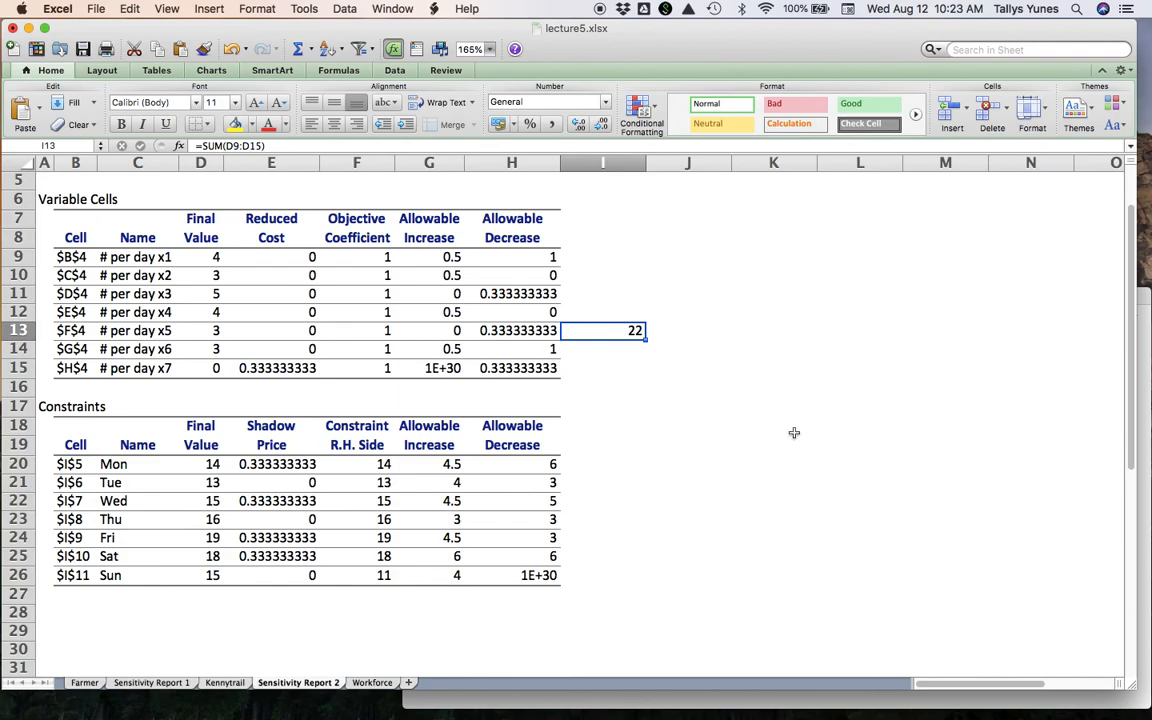
- Read question (f) about a new schedule with Tuesdays and Sundays off in Preview, and review the schedule columns on Excel's Workforce sheet
{"action": "left_click", "coordinate": [1142, 700]}
{"action": "scroll", "coordinate": [885, 639], "scroll_direction": "down", "scroll_amount": 3}
{"action": "scroll", "coordinate": [885, 639], "scroll_direction": "down", "scroll_amount": 3}
{"action": "scroll", "coordinate": [885, 635], "scroll_direction": "up", "scroll_amount": 3}
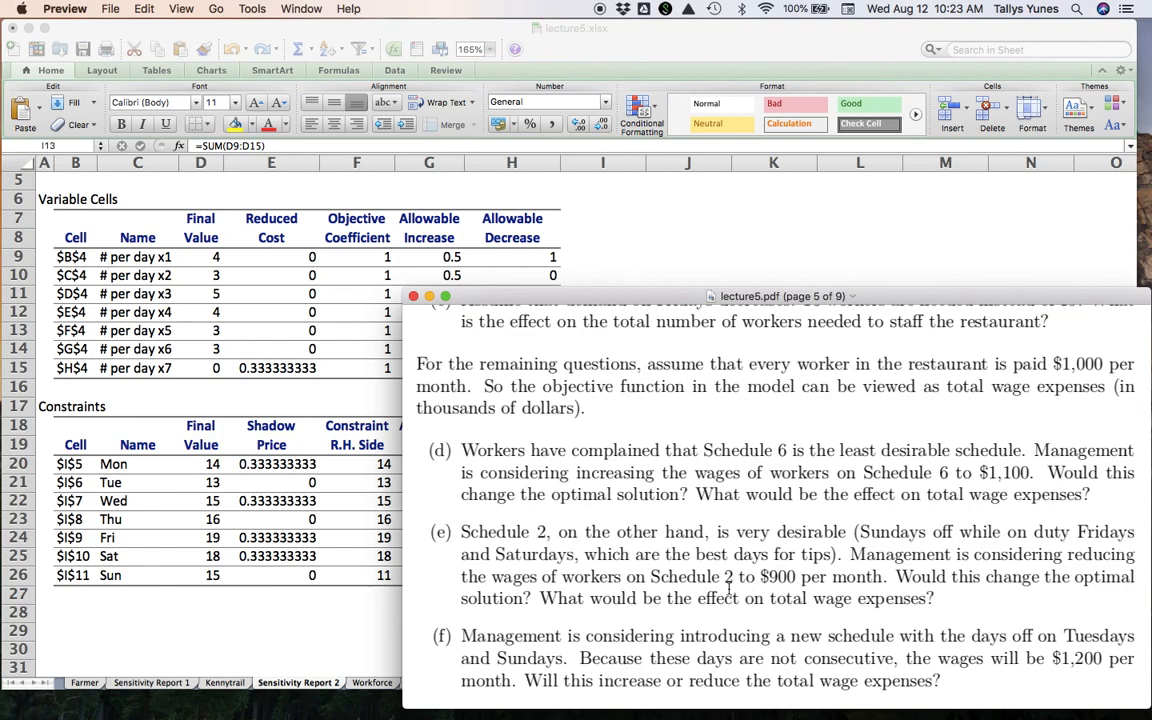
{"action": "left_click", "coordinate": [321, 584]}
{"action": "left_click", "coordinate": [372, 683]}
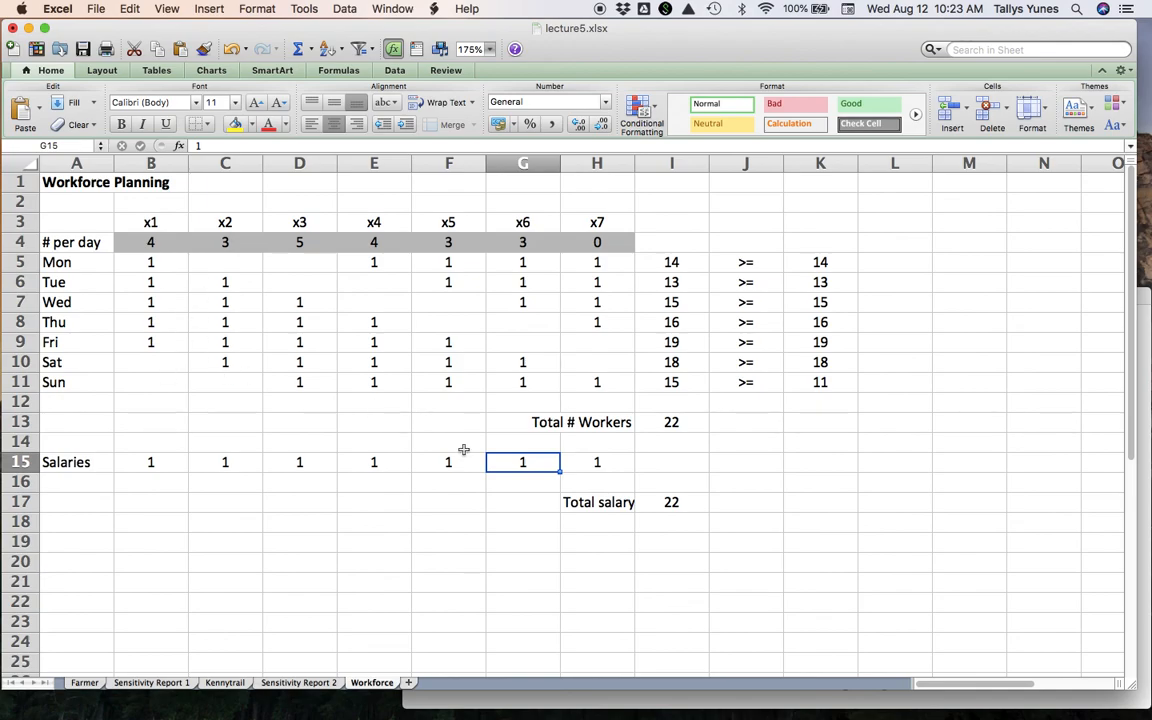
{"action": "left_click", "coordinate": [1098, 706]}
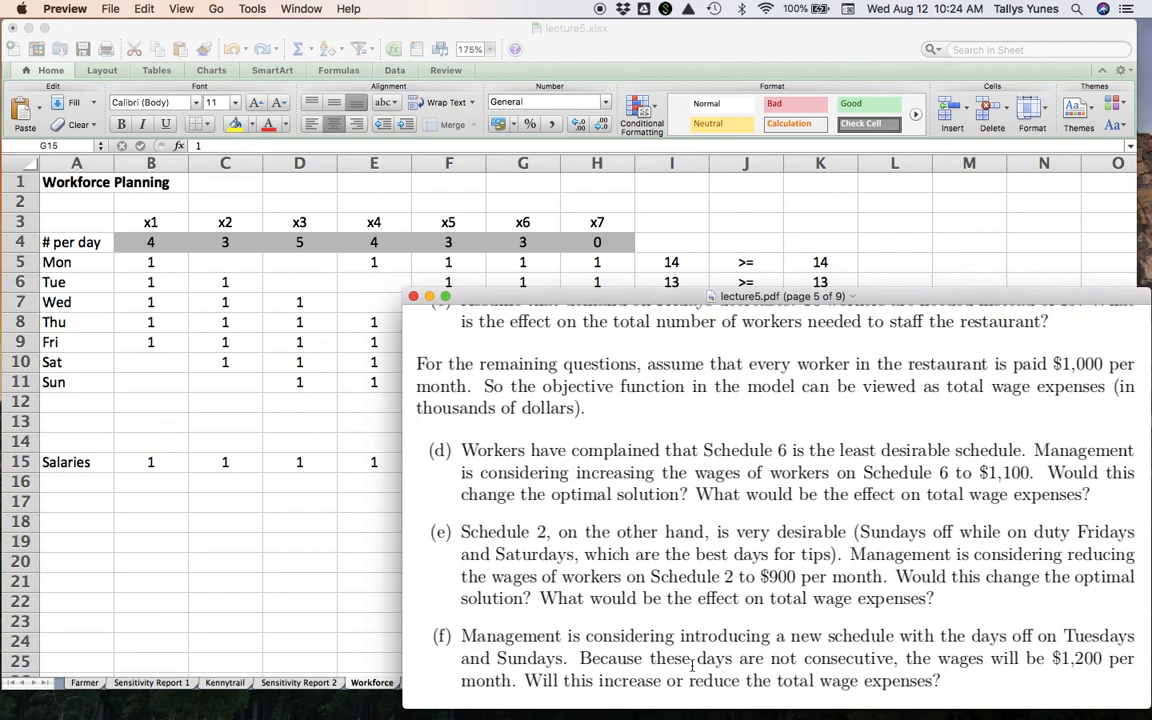
{"action": "left_click", "coordinate": [303, 586]}
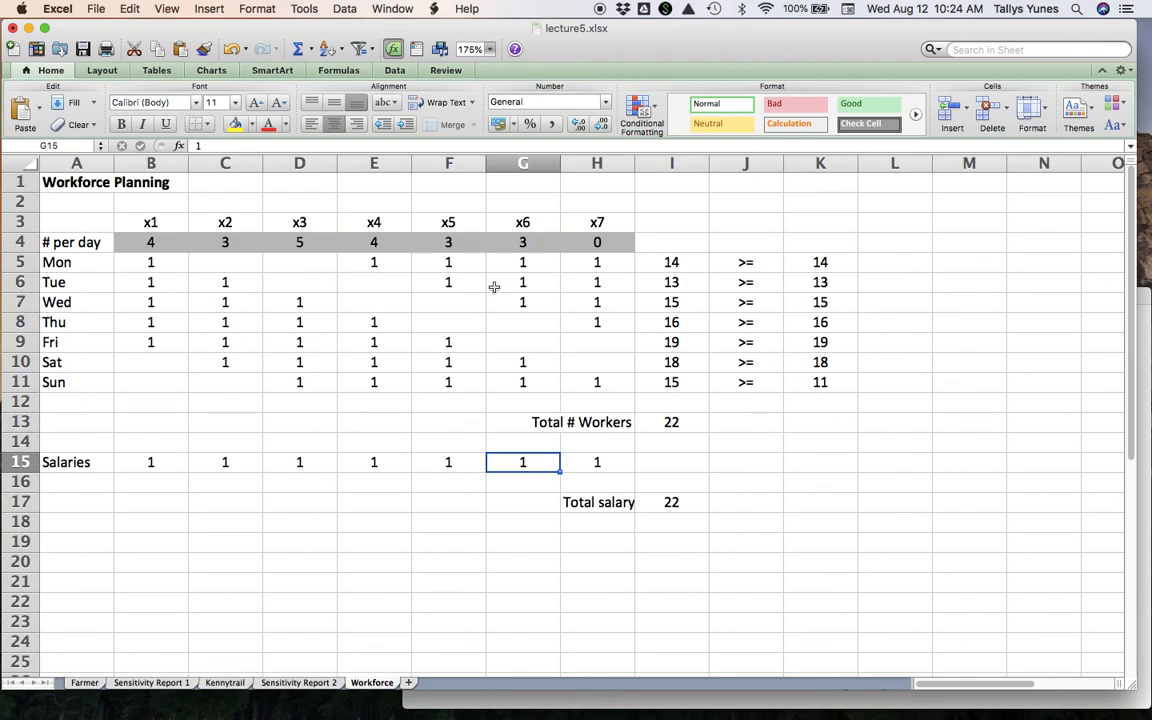
- Insert a new column at I on the Workforce sheet, directly after the x7 column
{"action": "left_click", "coordinate": [684, 163]}
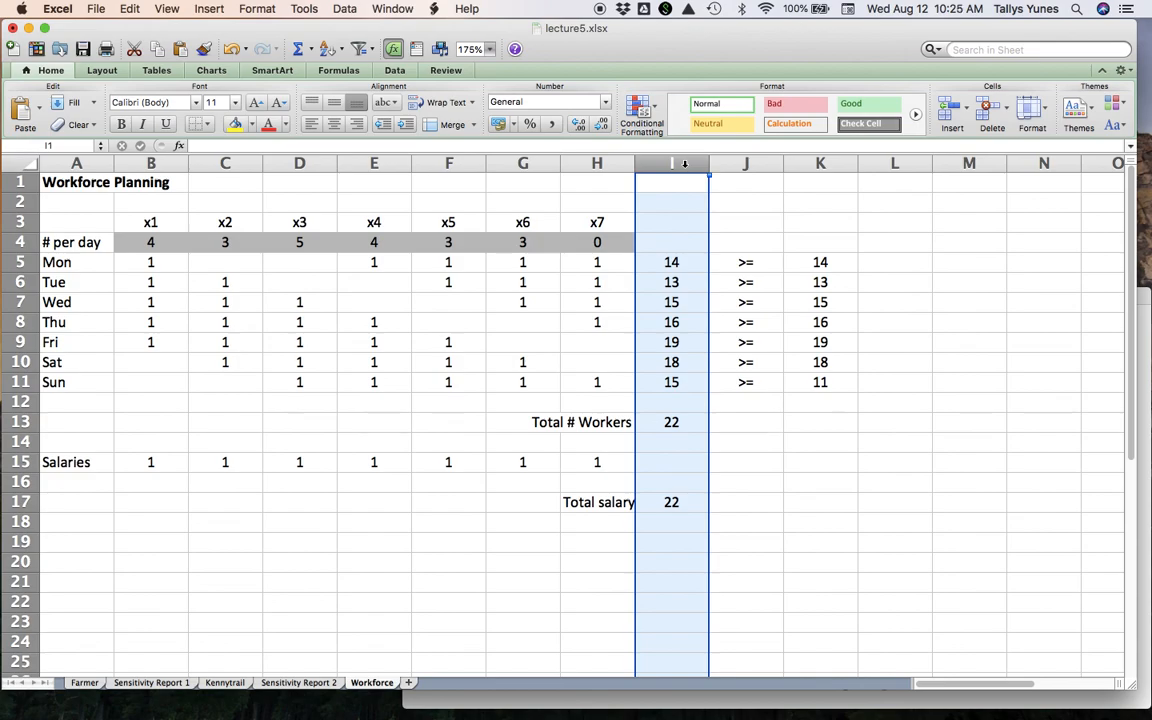
{"action": "right_click", "coordinate": [684, 164]}
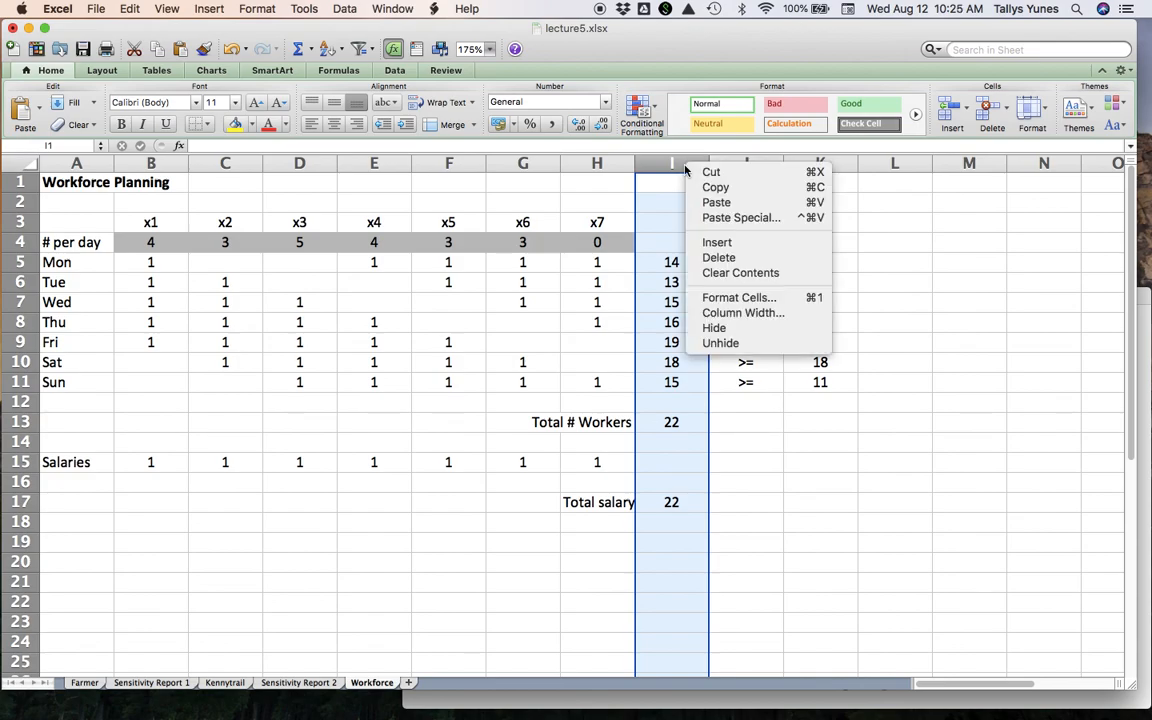
{"action": "left_click", "coordinate": [720, 242]}
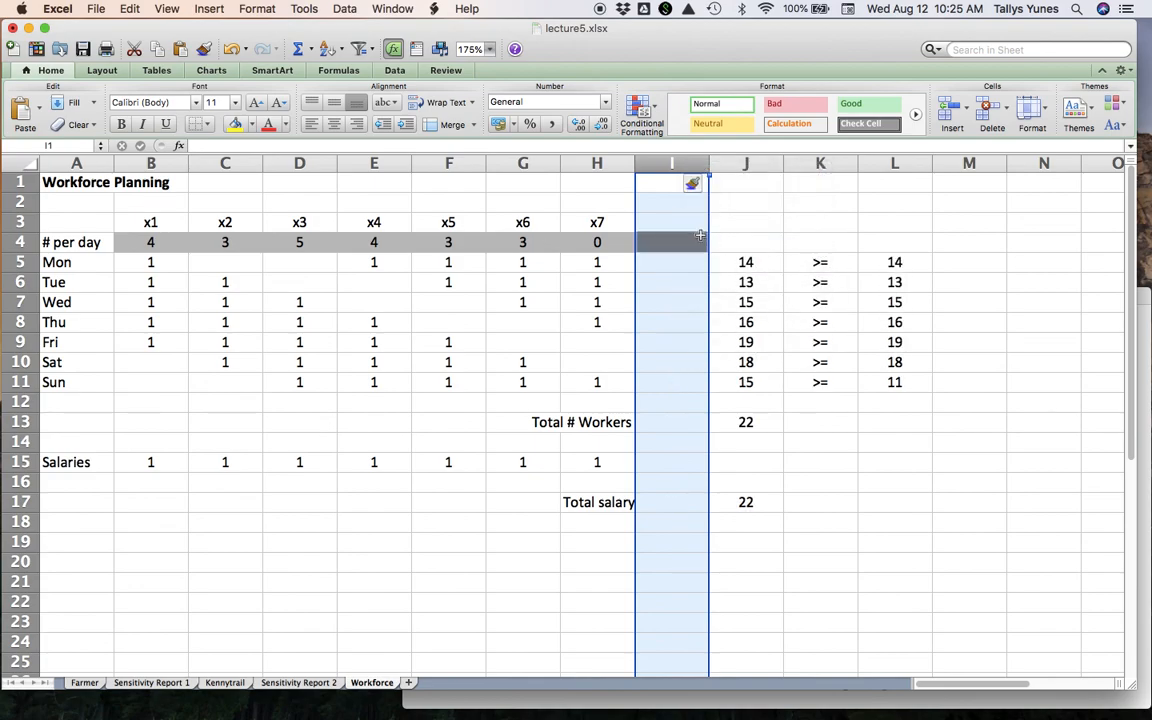
- Label the newly inserted column x8 in cell I3, next to x7
{"action": "left_click", "coordinate": [680, 217]}
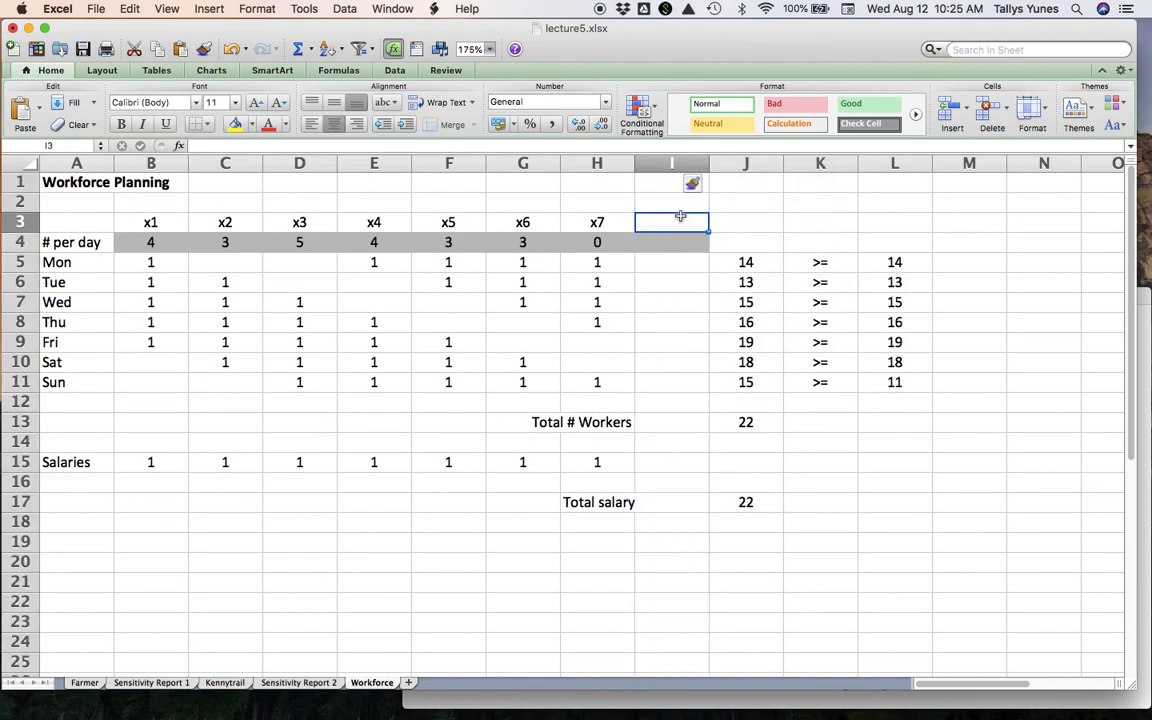
{"action": "type", "text": "x8"}
{"action": "key", "text": "Return"}
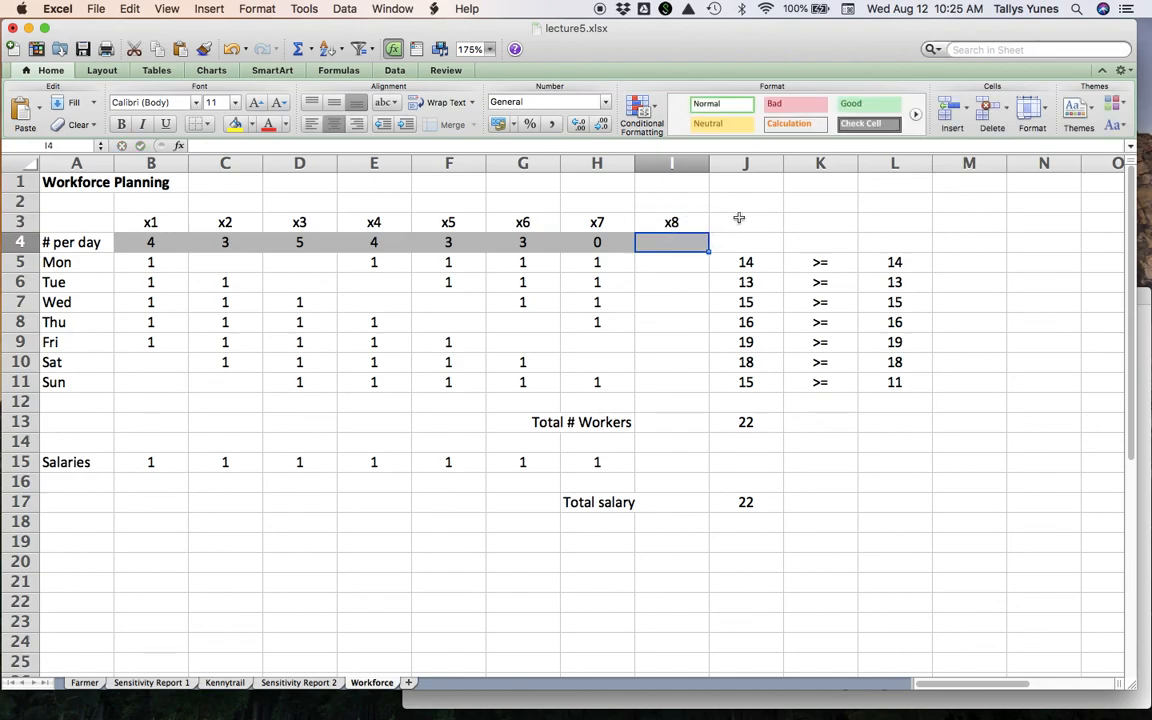
- Review the day patterns of the existing schedule columns and the Monday-to-Sunday rows of the x8 column
{"action": "key", "text": "Return"}
{"action": "key", "text": "Left"}
{"action": "key", "text": "Down"}
{"action": "key", "text": "Down"}
{"action": "key", "text": "Down"}
{"action": "key", "text": "Down"}
{"action": "key", "text": "Down"}
{"action": "key", "text": "Down"}
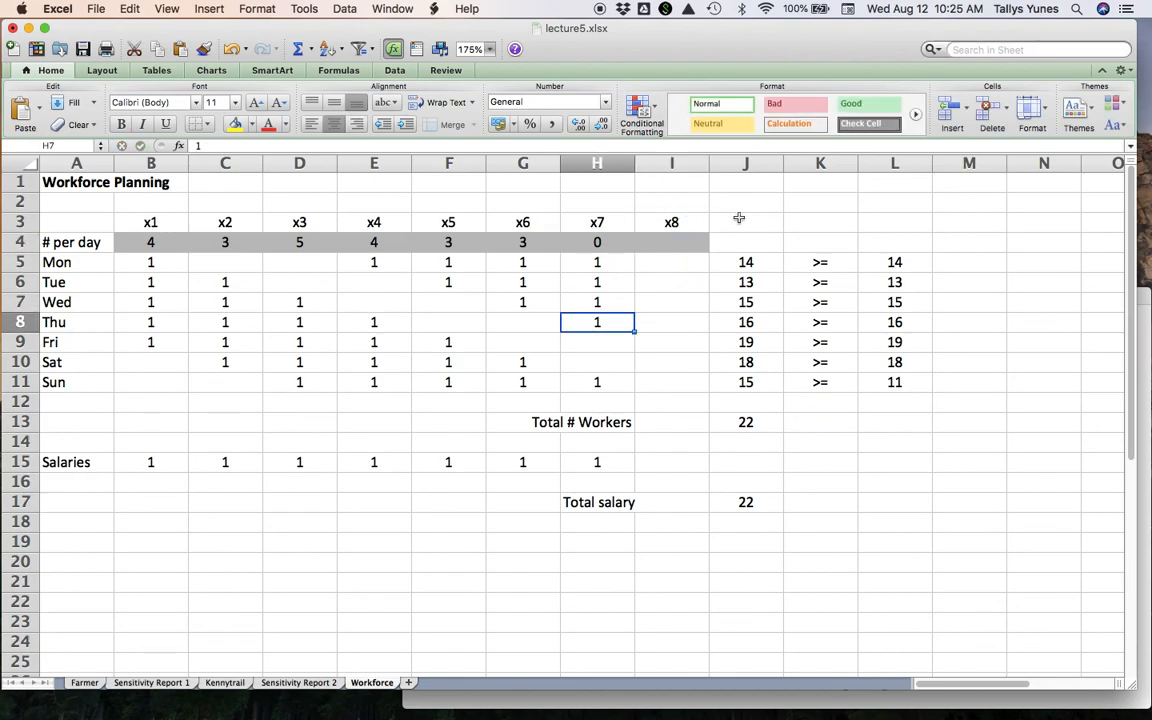
{"action": "key", "text": "Left"}
{"action": "key", "text": "Left"}
{"action": "key", "text": "Up"}
{"action": "key", "text": "Up"}
{"action": "key", "text": "Up"}
{"action": "key", "text": "Up"}
{"action": "key", "text": "Right"}
{"action": "key", "text": "Right"}
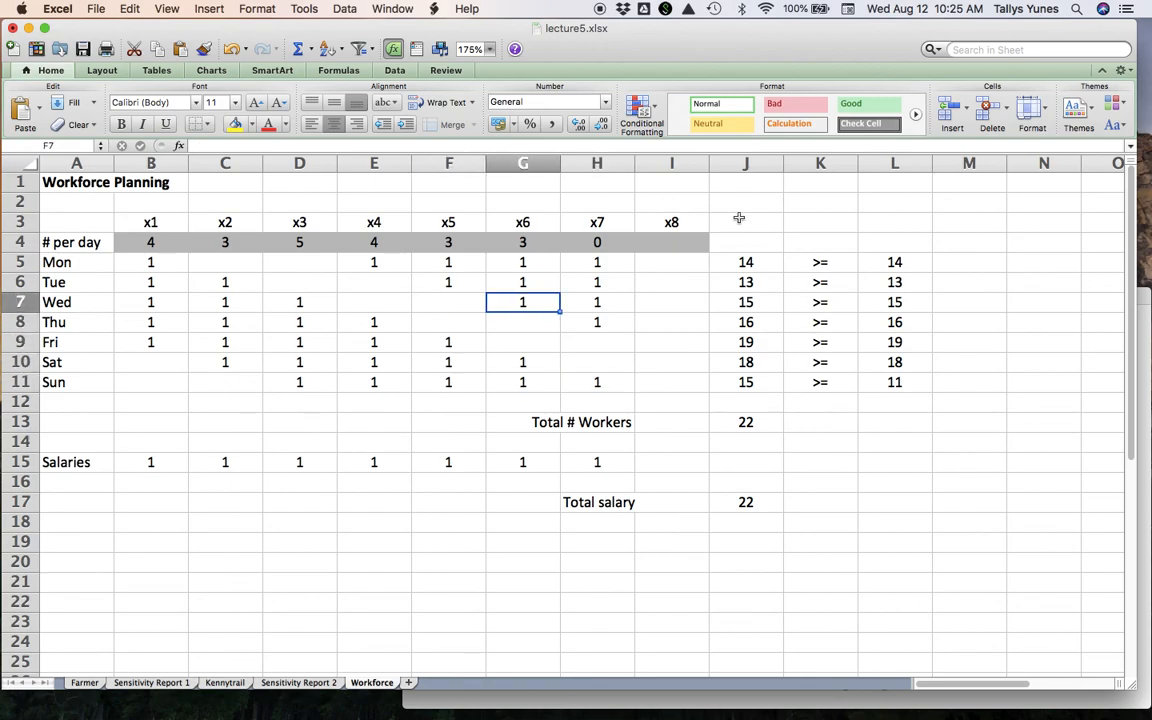
{"action": "key", "text": "Up"}
{"action": "key", "text": "Up"}
{"action": "key", "text": "Right"}
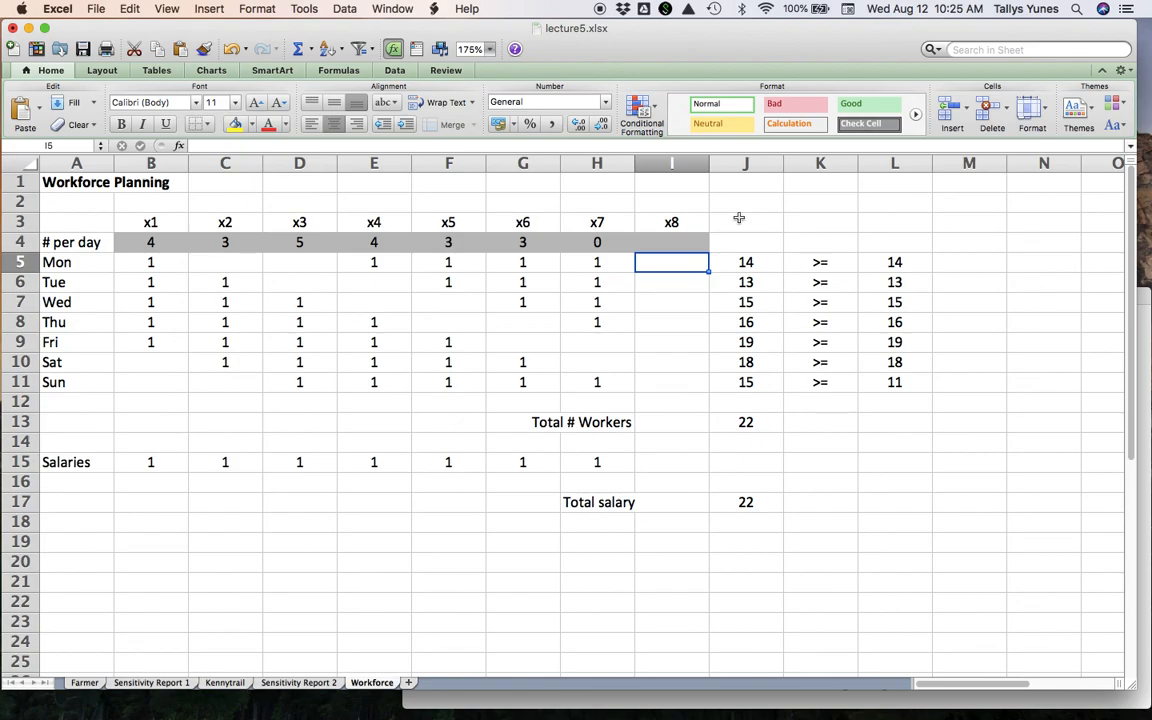
{"action": "key", "text": "Down"}
{"action": "key", "text": "Down"}
{"action": "key", "text": "Down"}
{"action": "key", "text": "Down"}
{"action": "key", "text": "Down"}
{"action": "key", "text": "Down"}
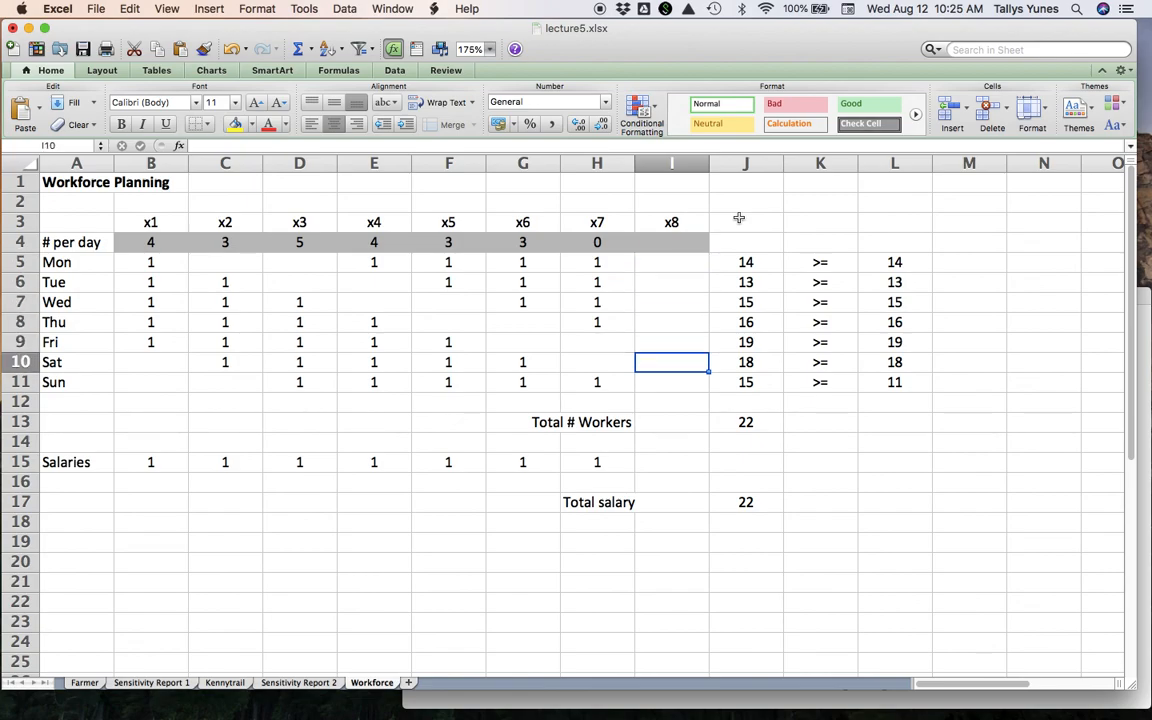
{"action": "key", "text": "Up"}
{"action": "key", "text": "Up"}
{"action": "key", "text": "Up"}
{"action": "key", "text": "Up"}
{"action": "key", "text": "Up"}
{"action": "key", "text": "Up"}
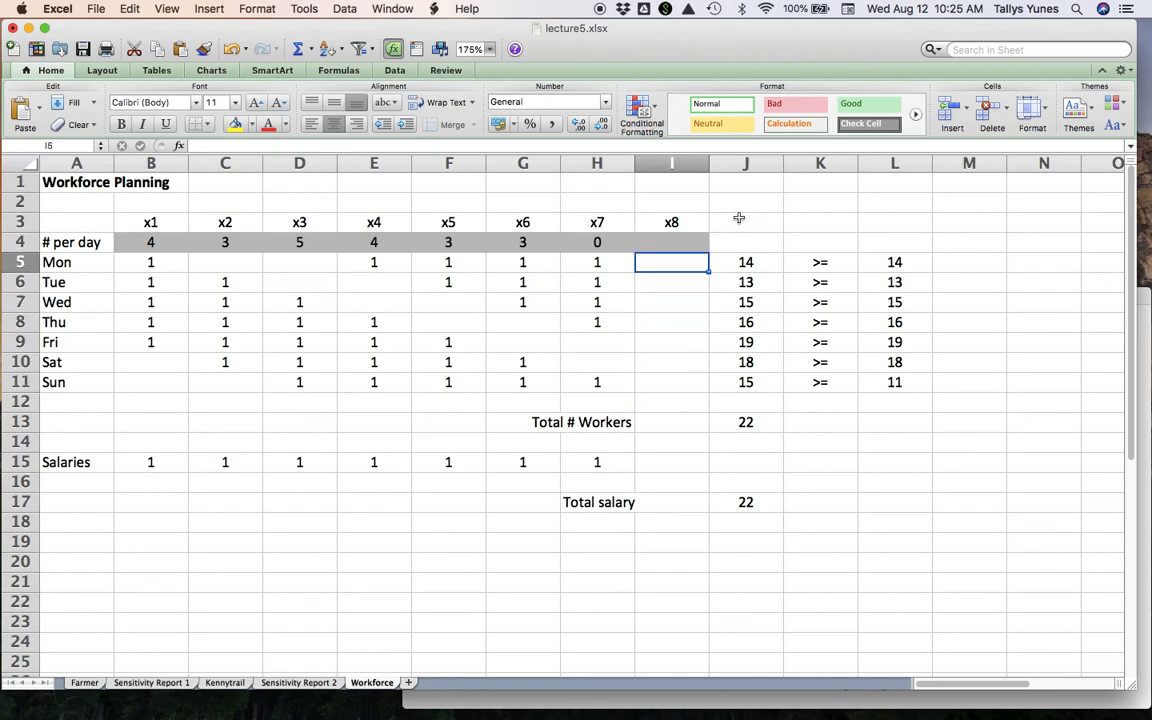
- Enter 1 in the x8 column for Mon, Wed, Thu, Fri and Sat, leaving Tue and Sun blank
{"action": "type", "text": "1"}
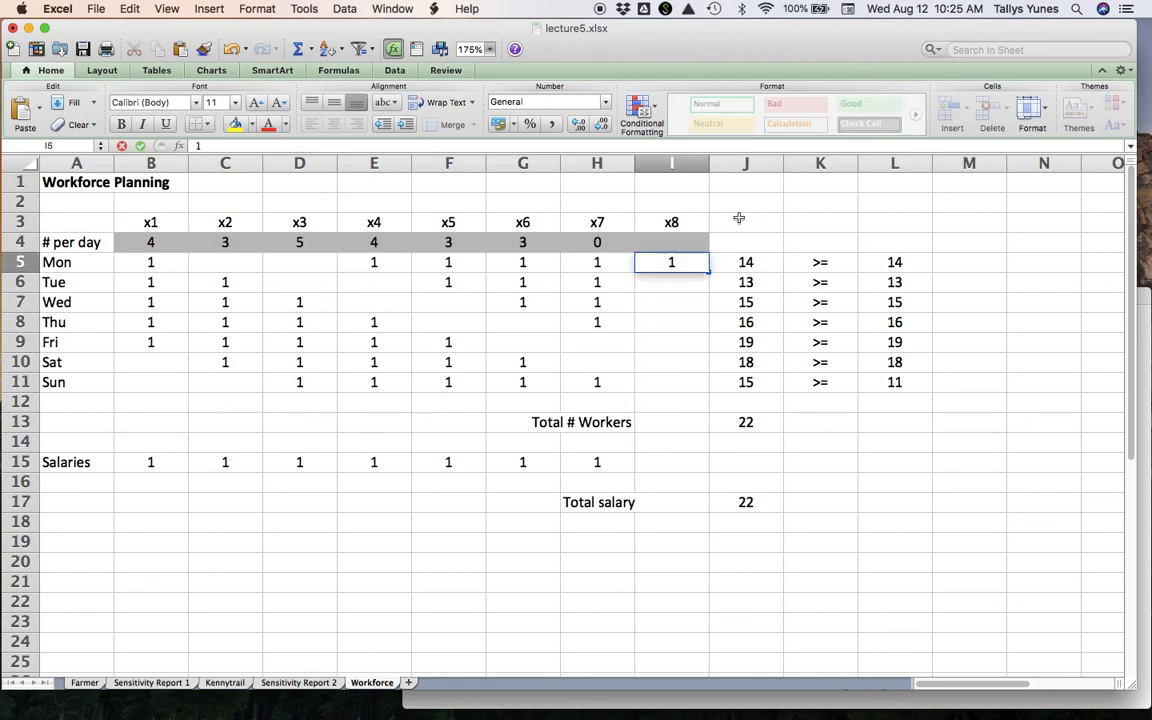
{"action": "key", "text": "Return"}
{"action": "key", "text": "Down"}
{"action": "type", "text": "1"}
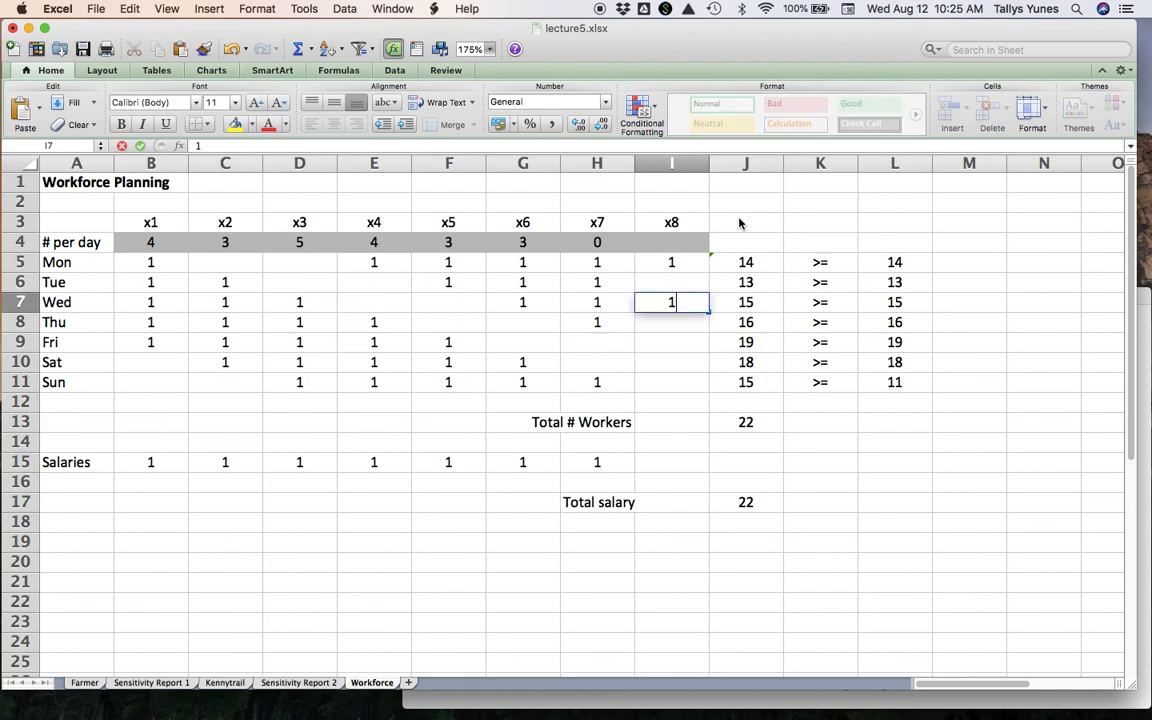
{"action": "key", "text": "Return"}
{"action": "type", "text": "1"}
{"action": "key", "text": "Return"}
{"action": "type", "text": "1"}
{"action": "key", "text": "Return"}
{"action": "type", "text": "1"}
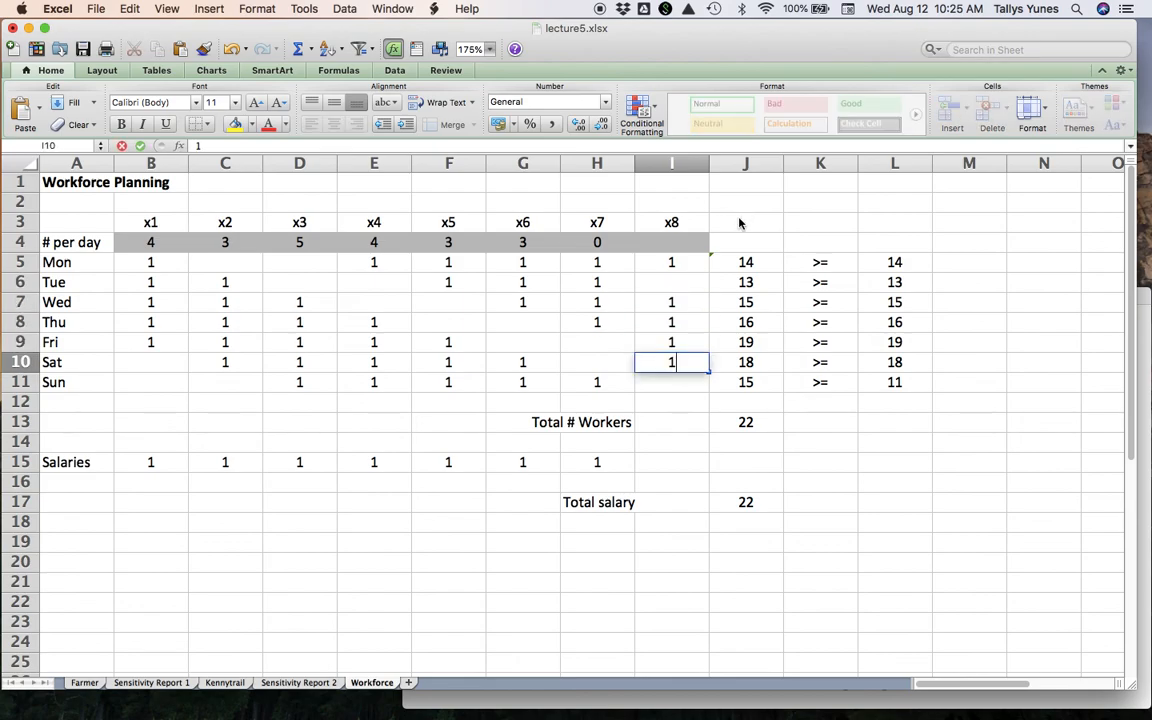
{"action": "key", "text": "Return"}
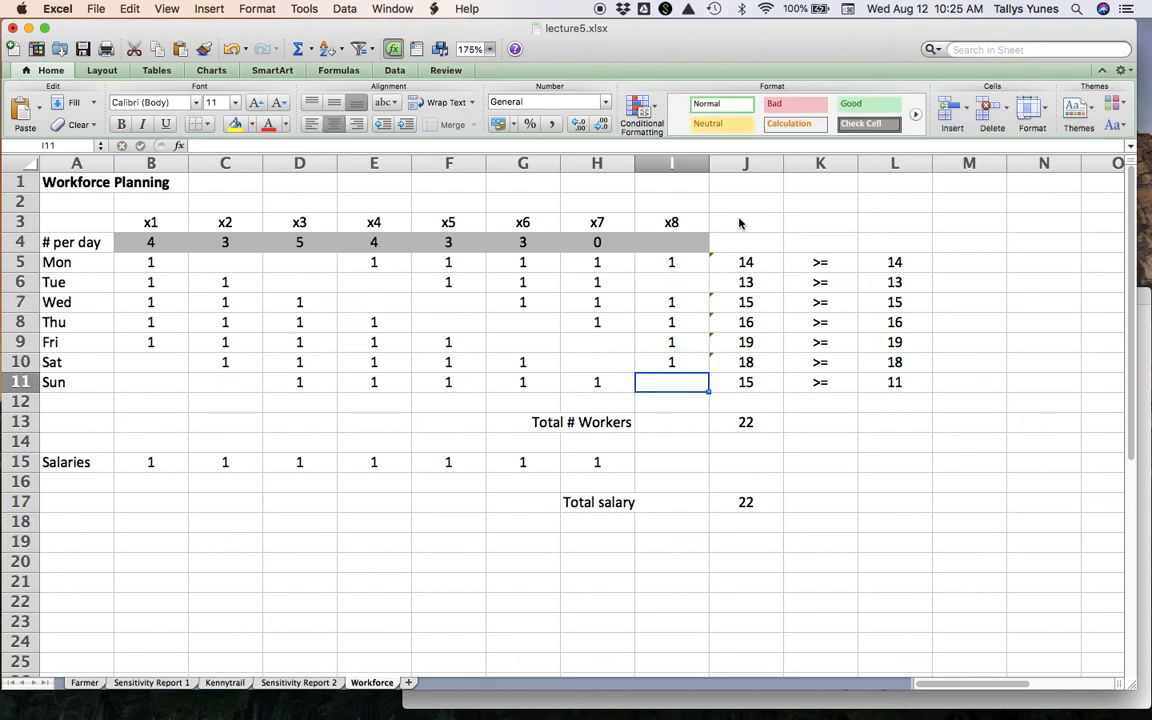
- Check the x8 column's entries row by row against the schedule with Tuesdays and Sundays off
{"action": "key", "text": "Up"}
{"action": "key", "text": "Up"}
{"action": "key", "text": "Up"}
{"action": "key", "text": "Up"}
{"action": "key", "text": "Up"}
{"action": "key", "text": "Up"}
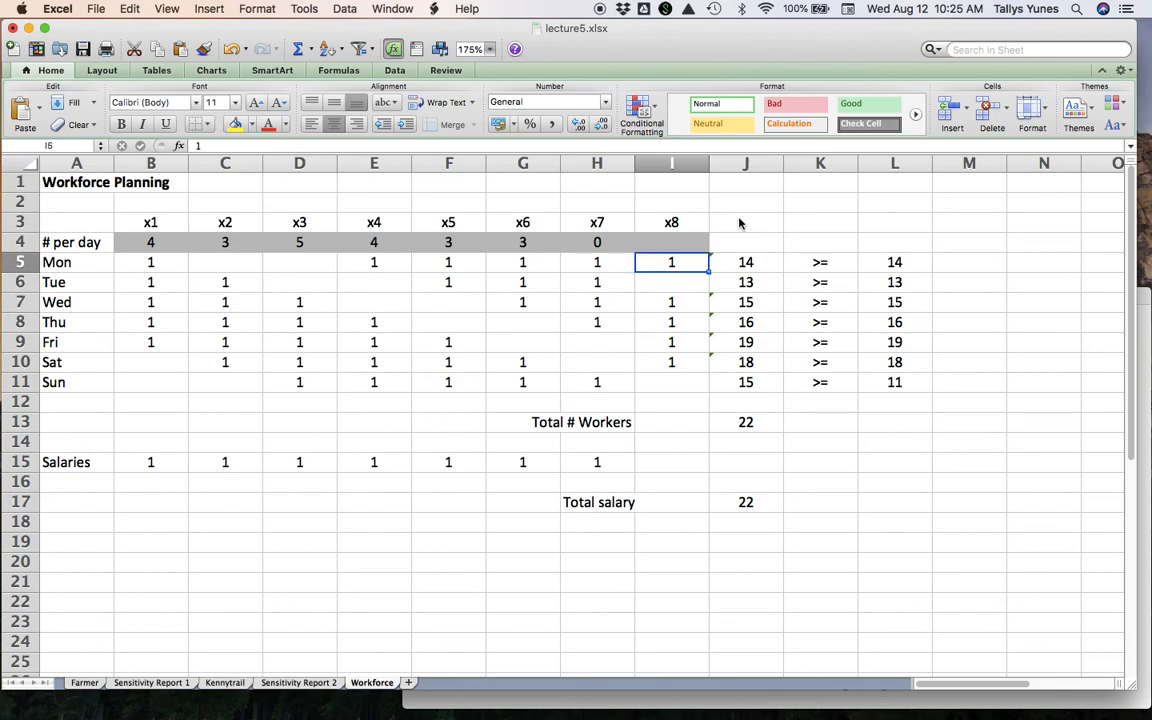
{"action": "key", "text": "Up"}
{"action": "key", "text": "Up"}
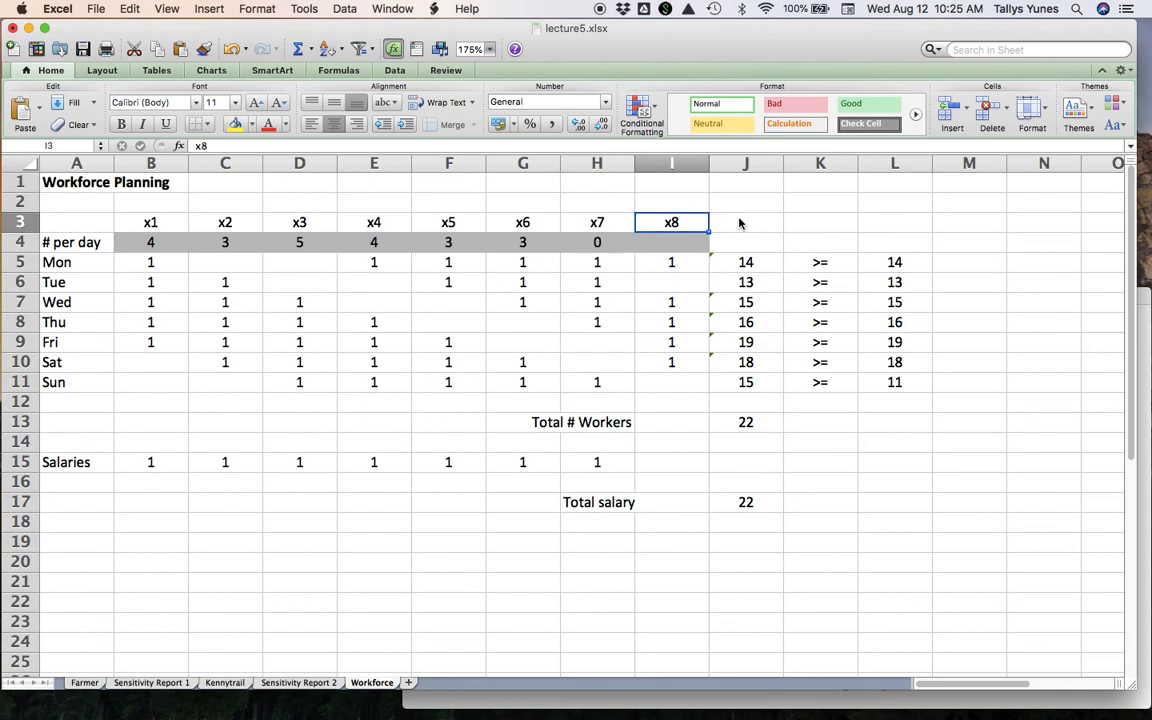
{"action": "key", "text": "Down"}
{"action": "key", "text": "Down"}
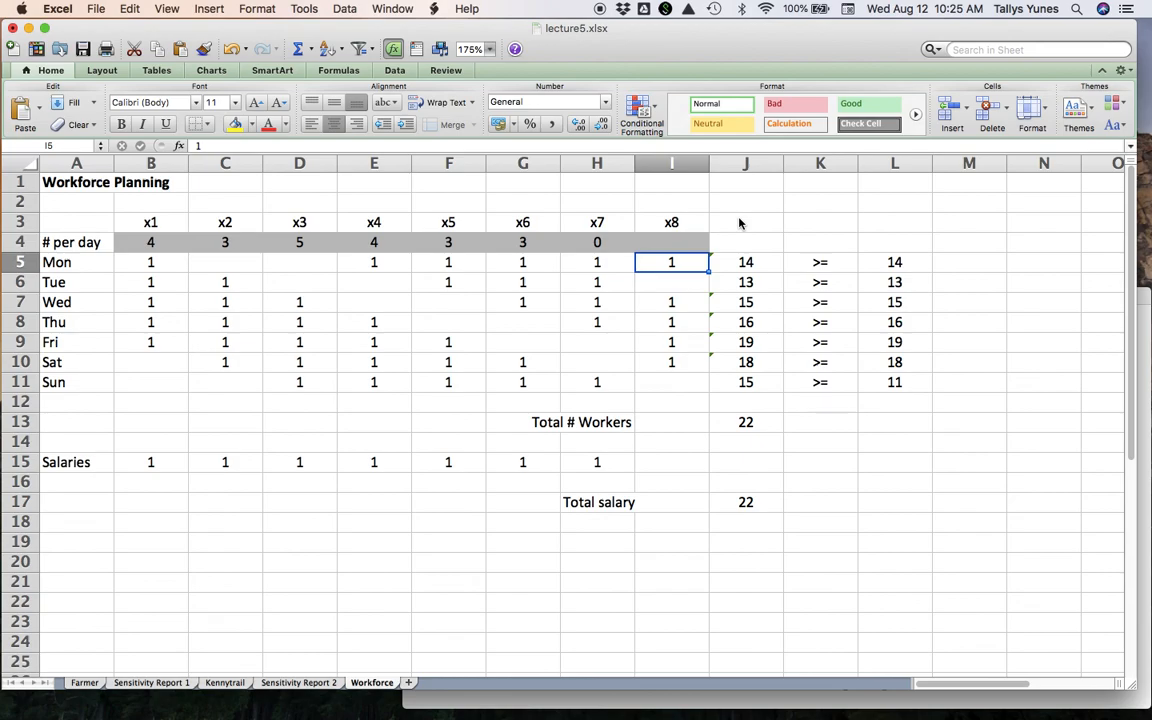
{"action": "key", "text": "Down"}
{"action": "key", "text": "Down"}
{"action": "key", "text": "Down"}
{"action": "key", "text": "Down"}
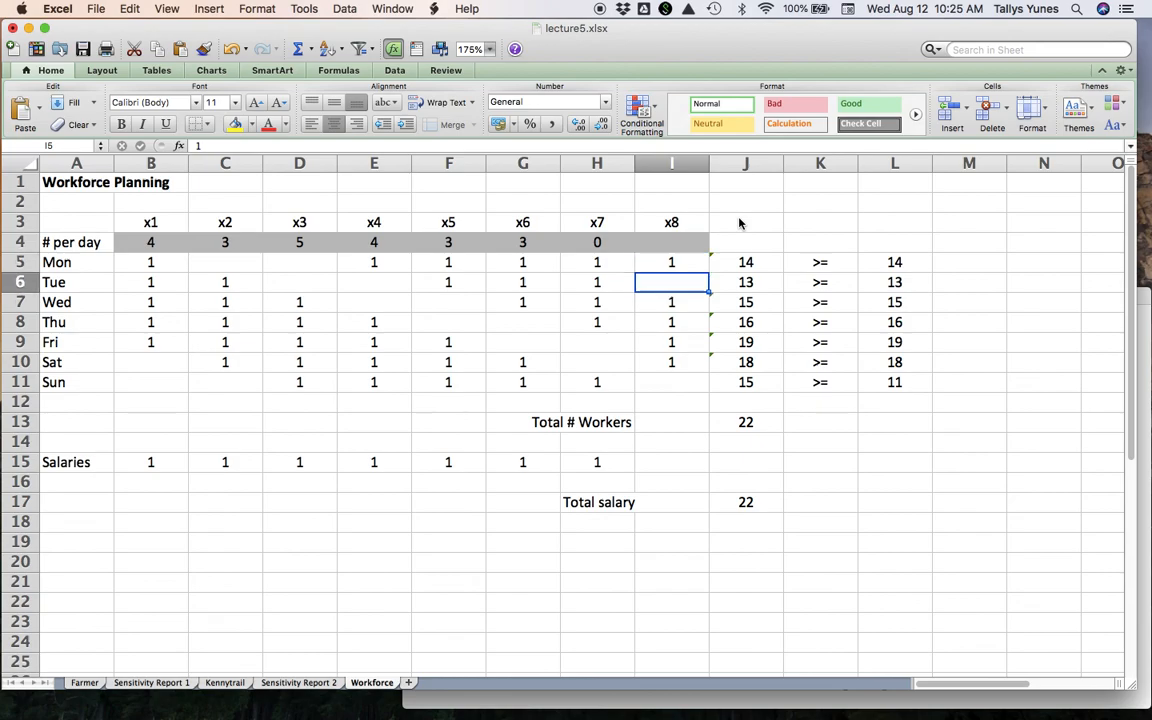
{"action": "key", "text": "Down"}
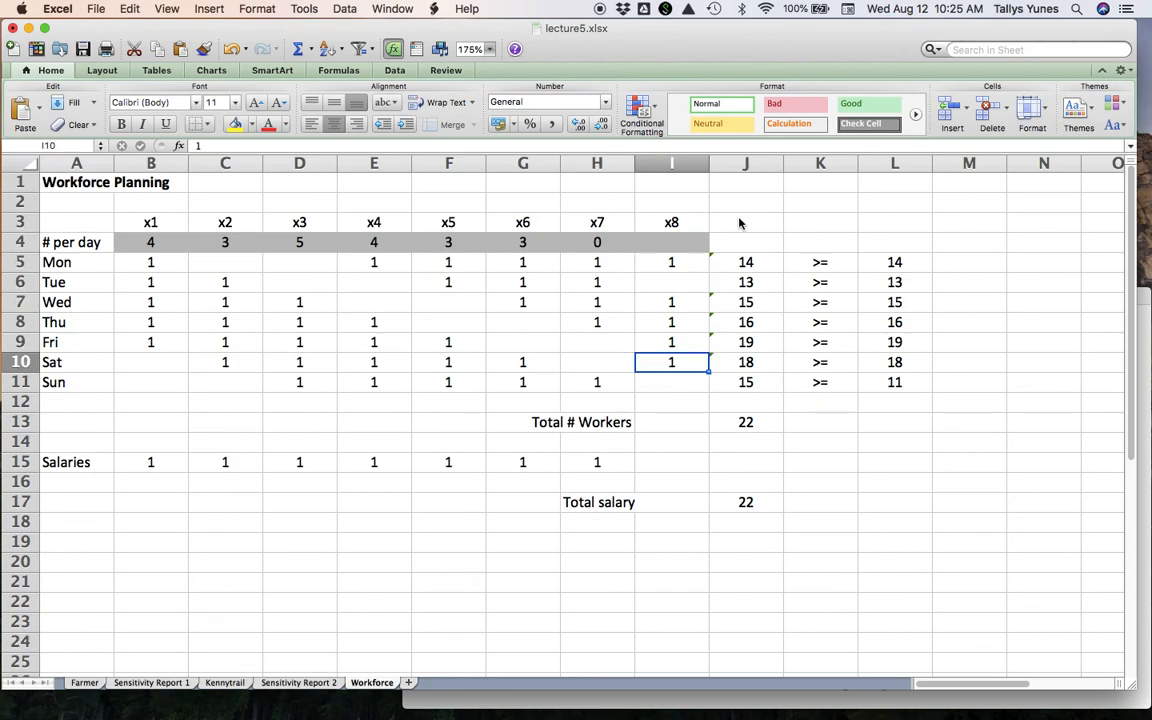
{"action": "key", "text": "Down"}
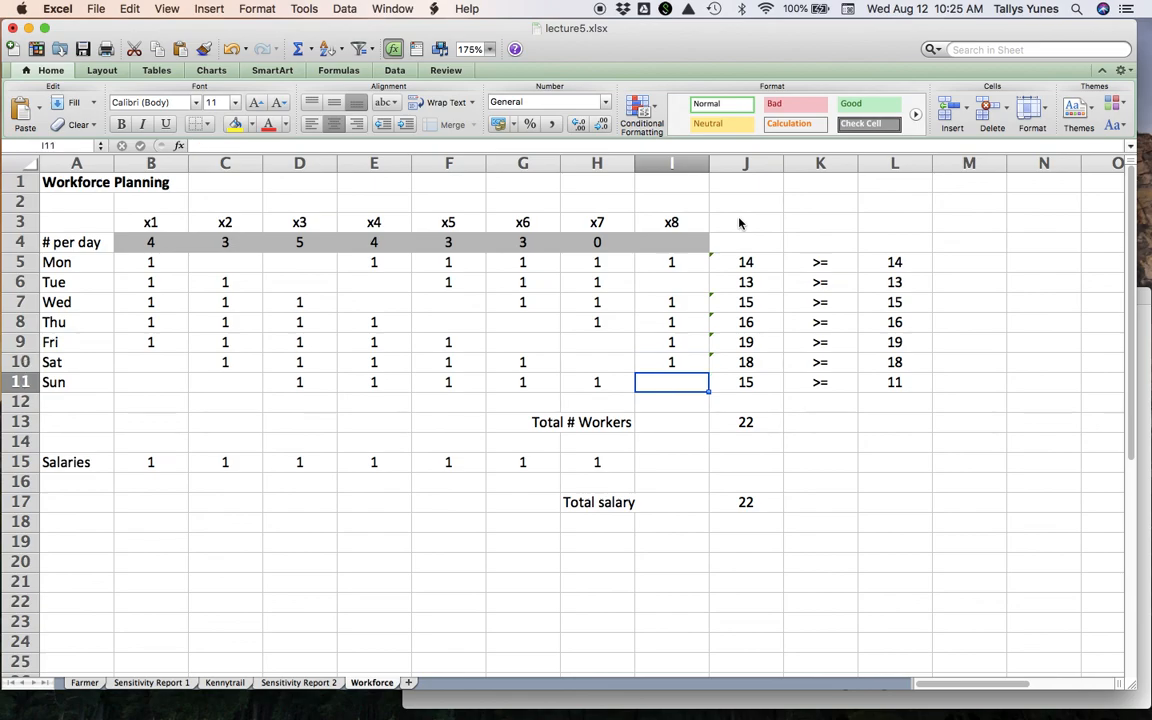
- Add the label "Reduced cost of x8" in G19 and right-align it
{"action": "left_click", "coordinate": [499, 541]}
{"action": "type", "text": "Redu"}
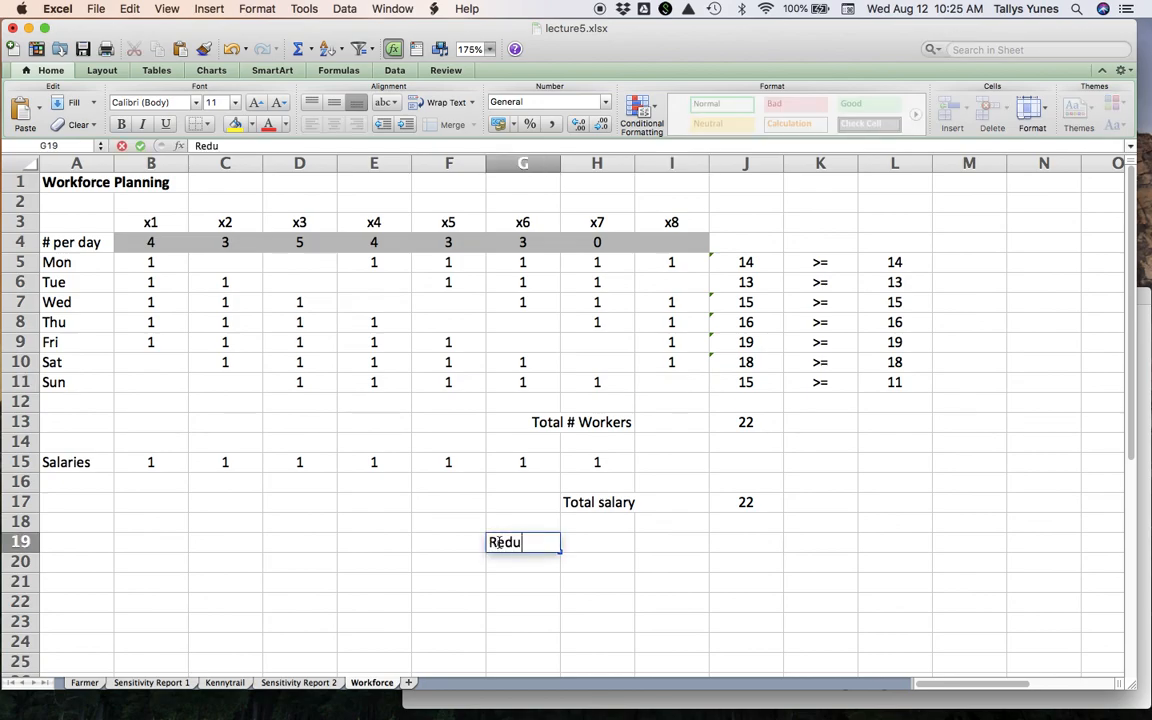
{"action": "type", "text": "ced cost of x8"}
{"action": "key", "text": "Return"}
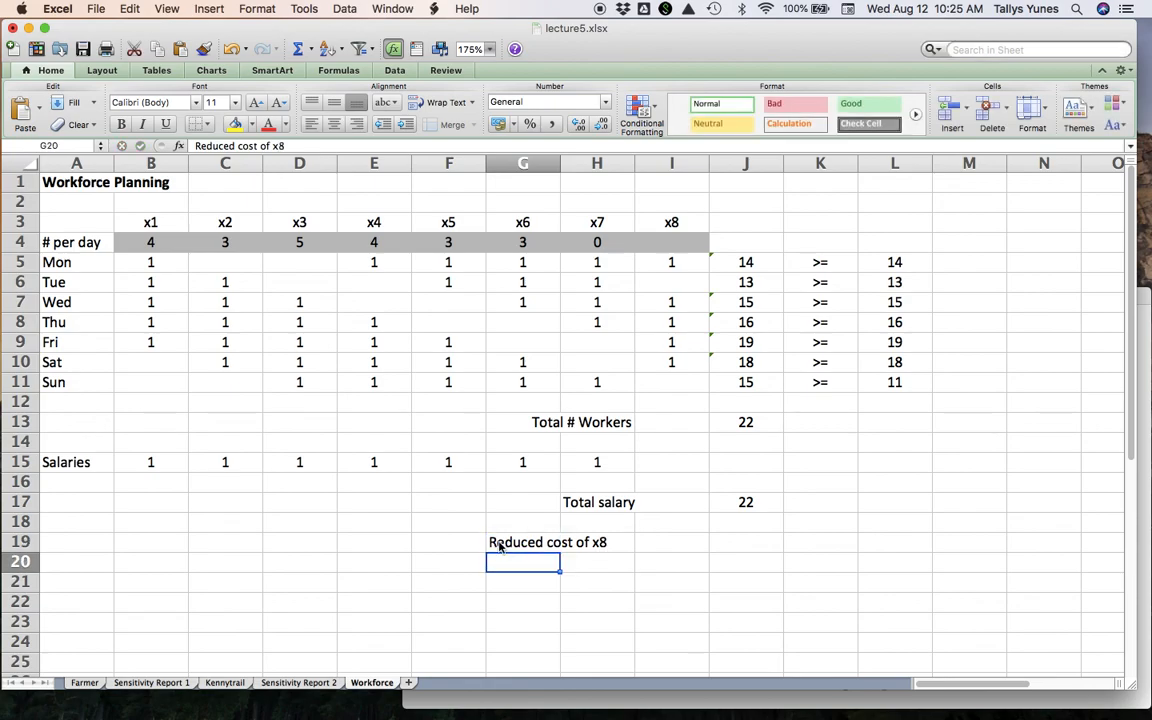
{"action": "left_click", "coordinate": [500, 546]}
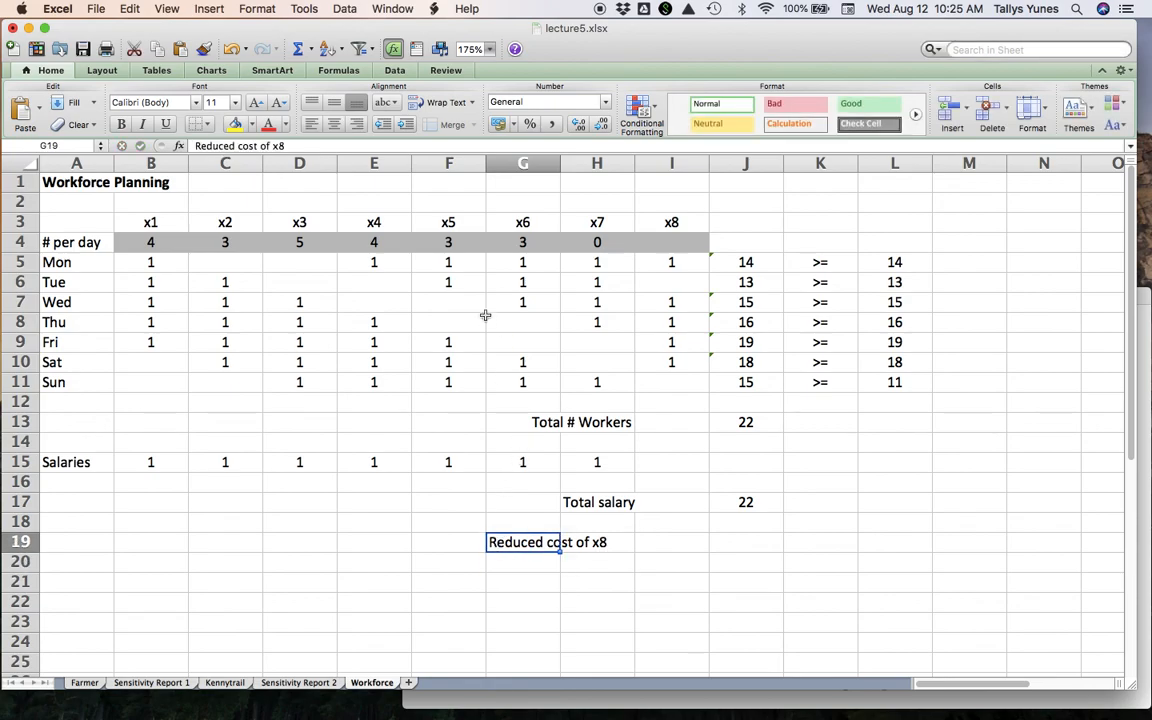
{"action": "left_click", "coordinate": [358, 128]}
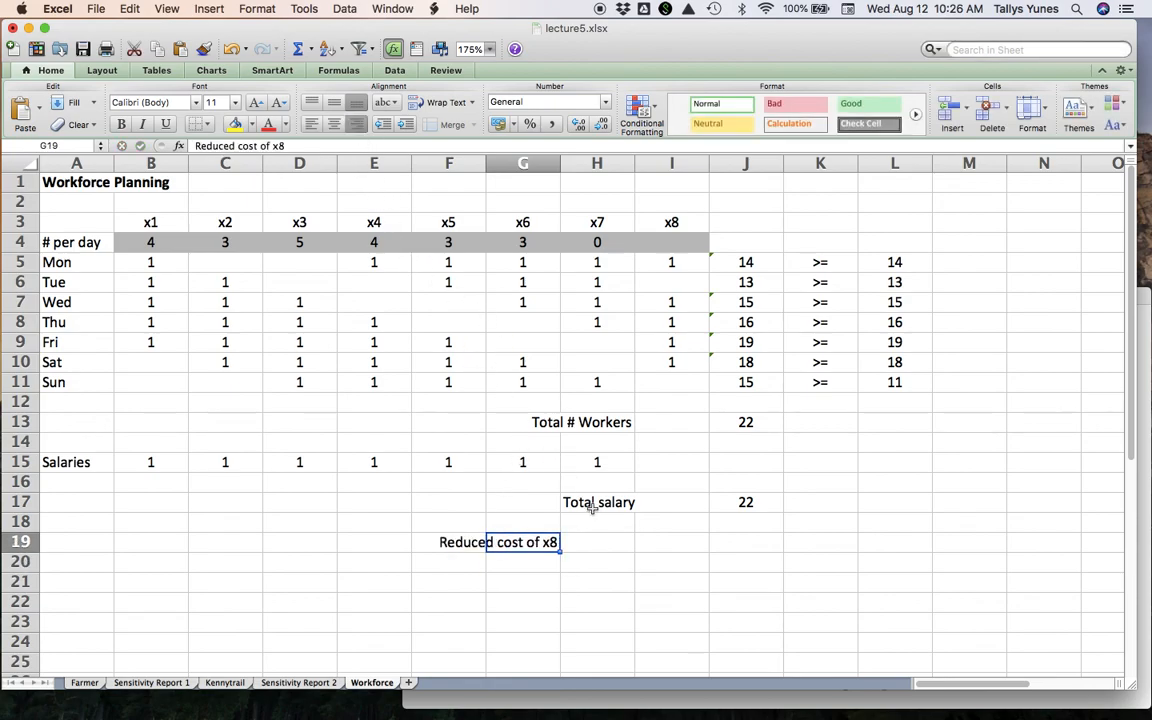
{"action": "left_click", "coordinate": [611, 541]}
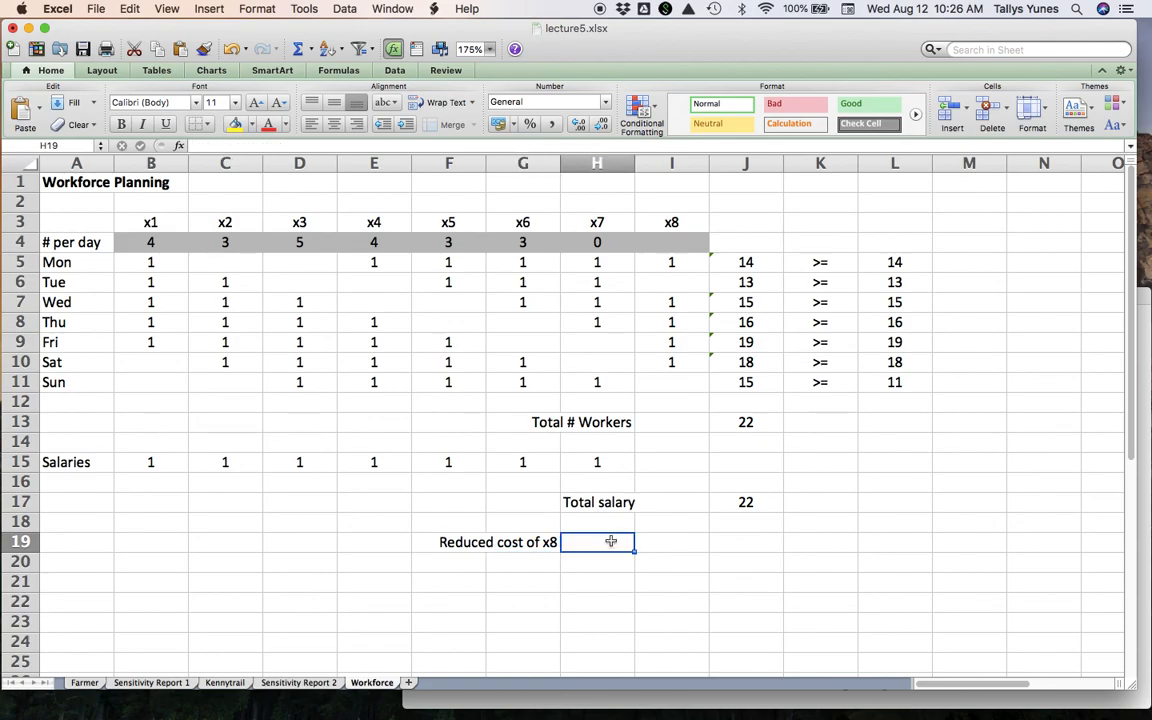
{"action": "type", "text": "=1.2"}
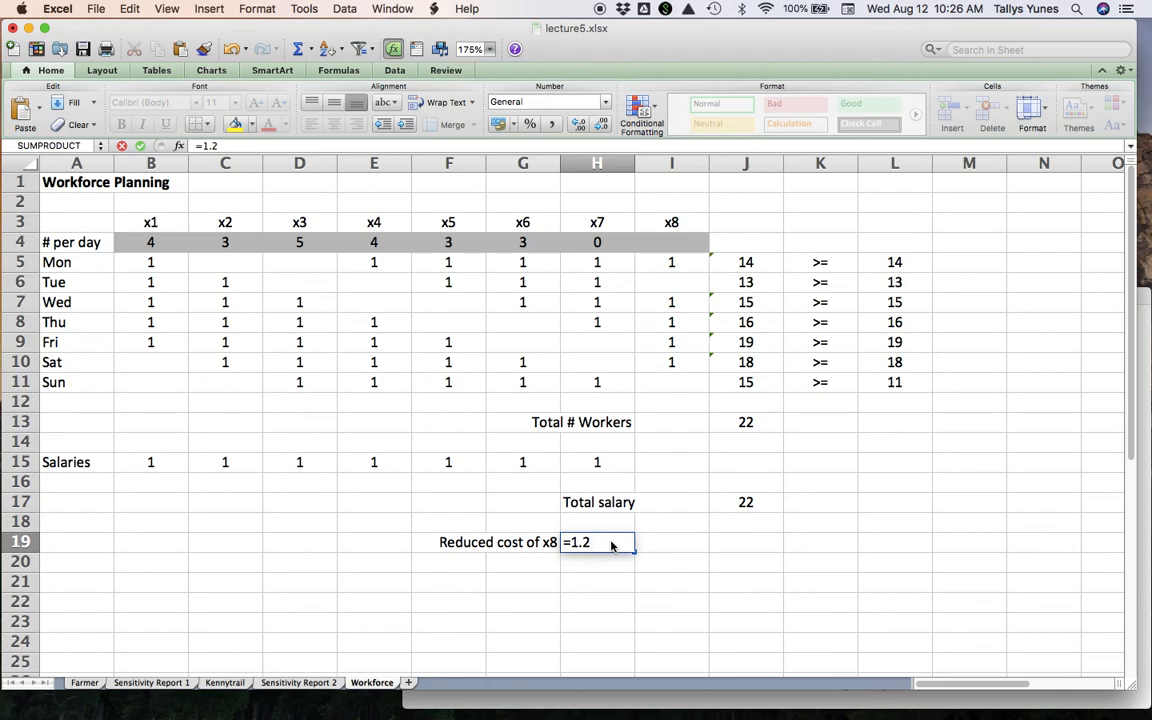
{"action": "type", "text": "-"}
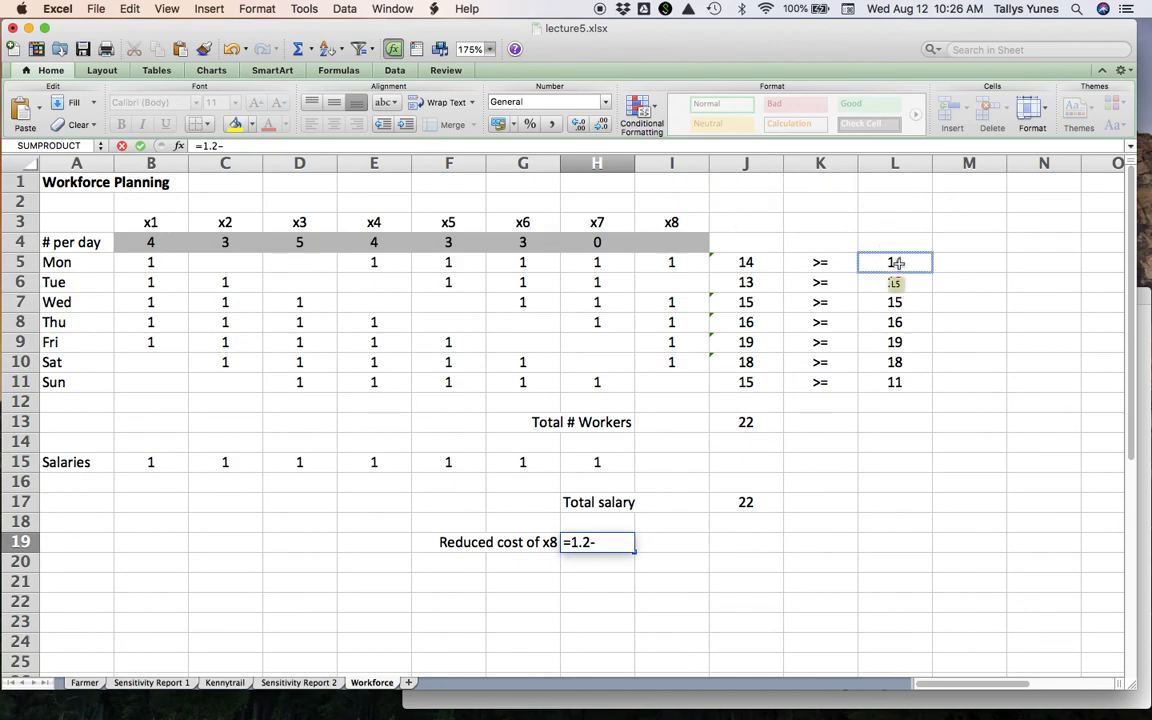
{"action": "key", "text": "BackSpace"}
{"action": "key", "text": "Escape"}
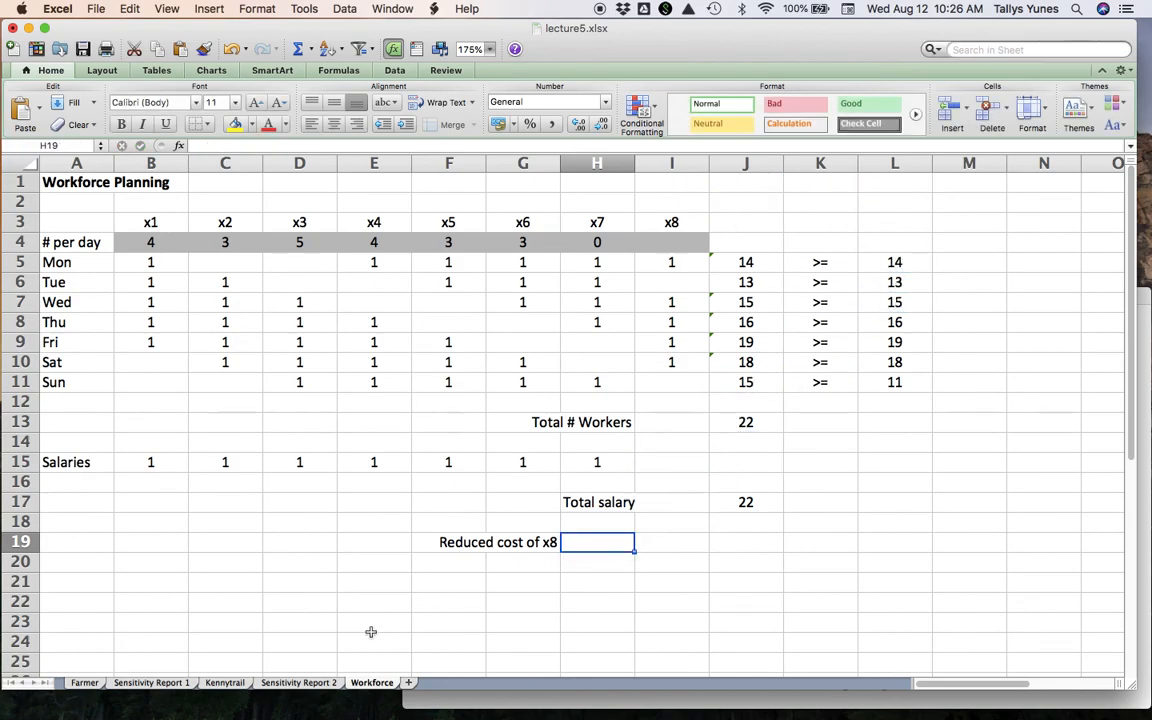
- Copy the Mon to Sun shadow prices, E20:E26, from Sensitivity Report 2 into M5:M11 on the Workforce sheet
{"action": "left_click", "coordinate": [298, 682]}
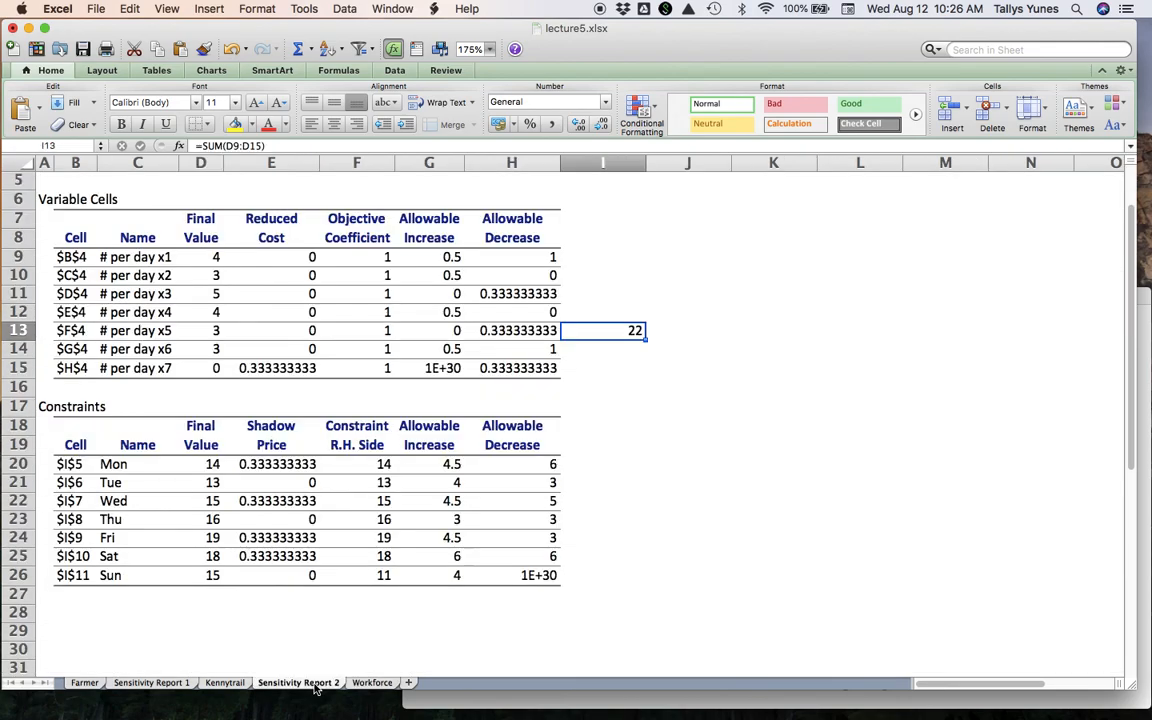
{"action": "left_click", "coordinate": [296, 468]}
{"action": "key", "text": "shift+Down"}
{"action": "key", "text": "shift+Down"}
{"action": "key", "text": "shift+Down"}
{"action": "key", "text": "shift+Down"}
{"action": "key", "text": "shift+Down"}
{"action": "key", "text": "shift+Down"}
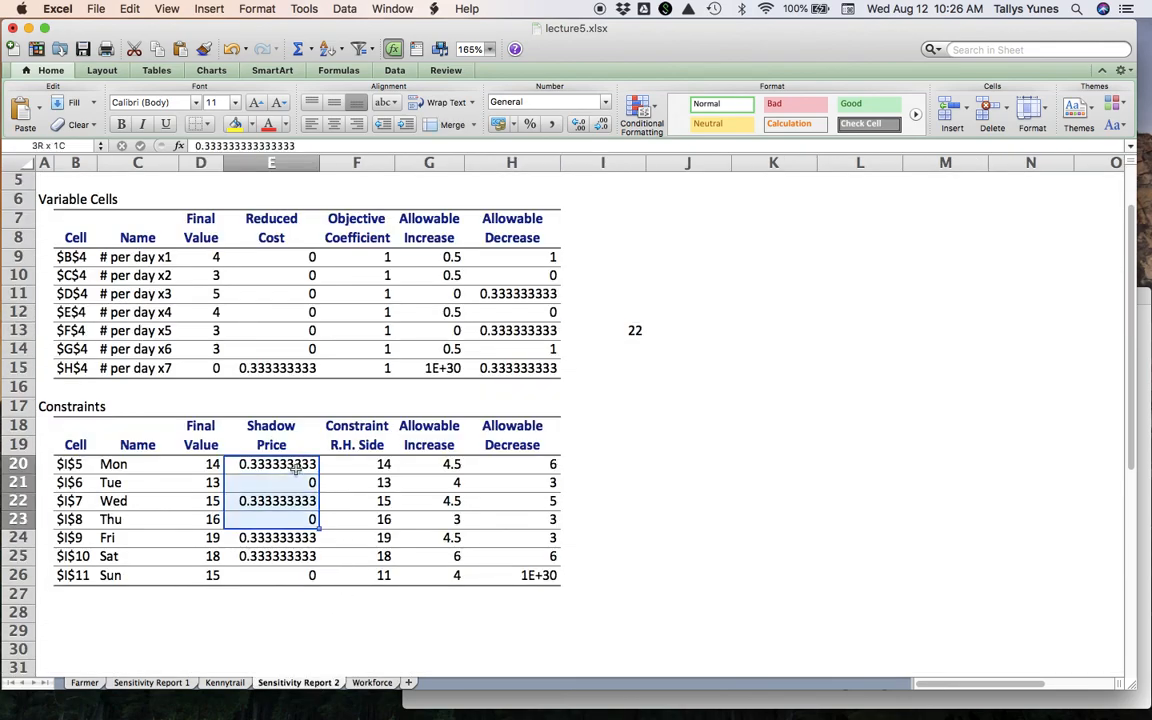
{"action": "key", "text": "super+c"}
{"action": "left_click", "coordinate": [372, 682]}
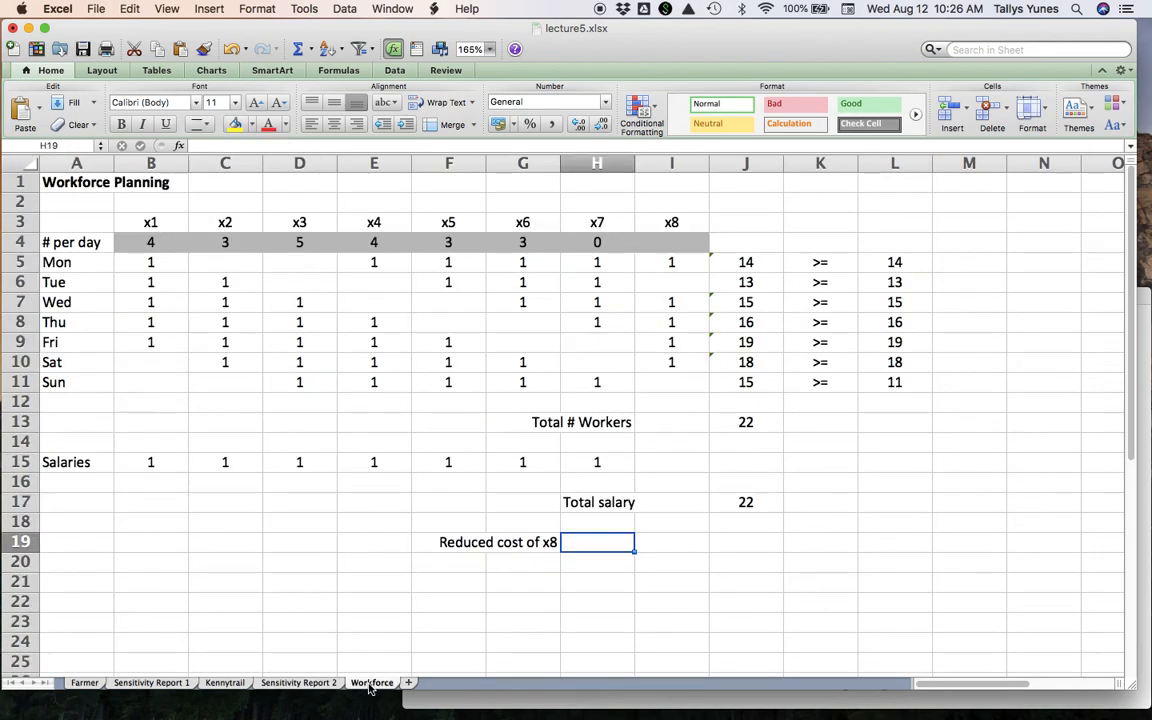
{"action": "left_click", "coordinate": [958, 266]}
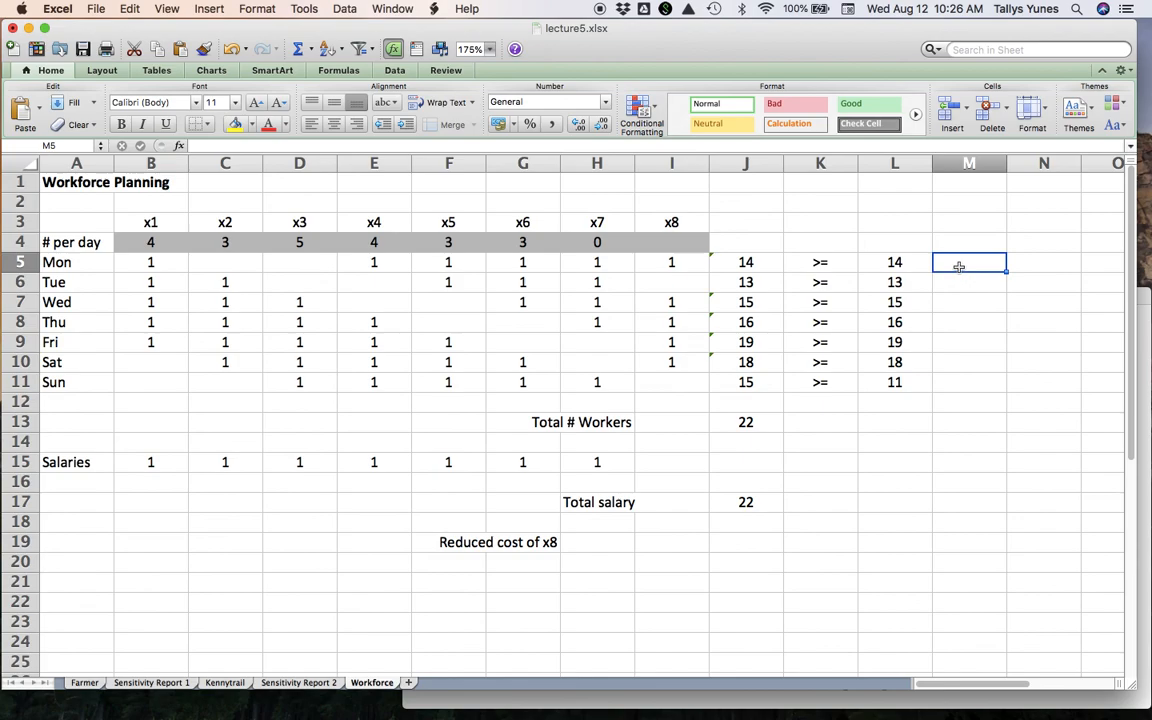
{"action": "key", "text": "super+v"}
- Add the heading "Shadow prices" in M4 above the copied values
{"action": "left_click", "coordinate": [964, 244]}
{"action": "type", "text": "Sha"}
{"action": "key", "text": "BackSpace"}
{"action": "type", "text": "hadpw proce"}
{"action": "key", "text": "BackSpace"}
{"action": "key", "text": "BackSpace"}
{"action": "key", "text": "BackSpace"}
{"action": "type", "text": "ices"}
{"action": "key", "text": "Return"}
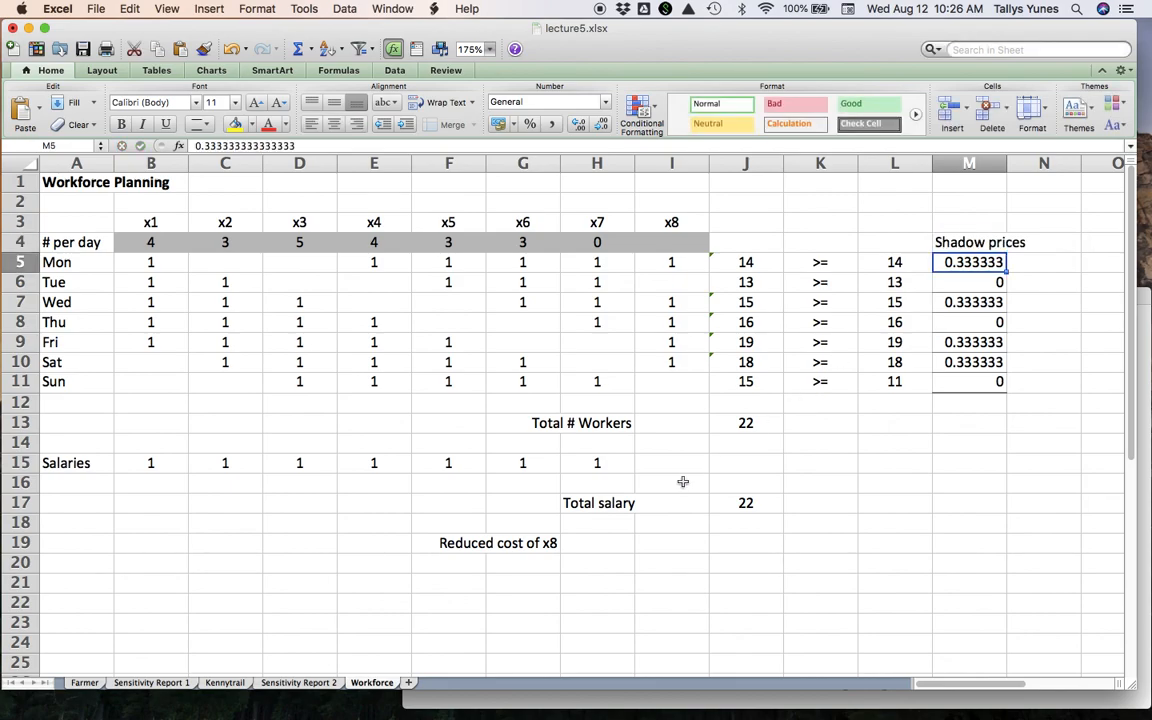
- Compute the reduced cost of x8 in H19 with the formula =1.2-SUMPRODUCT(I5:I11,M5:M11)
{"action": "left_click", "coordinate": [615, 541]}
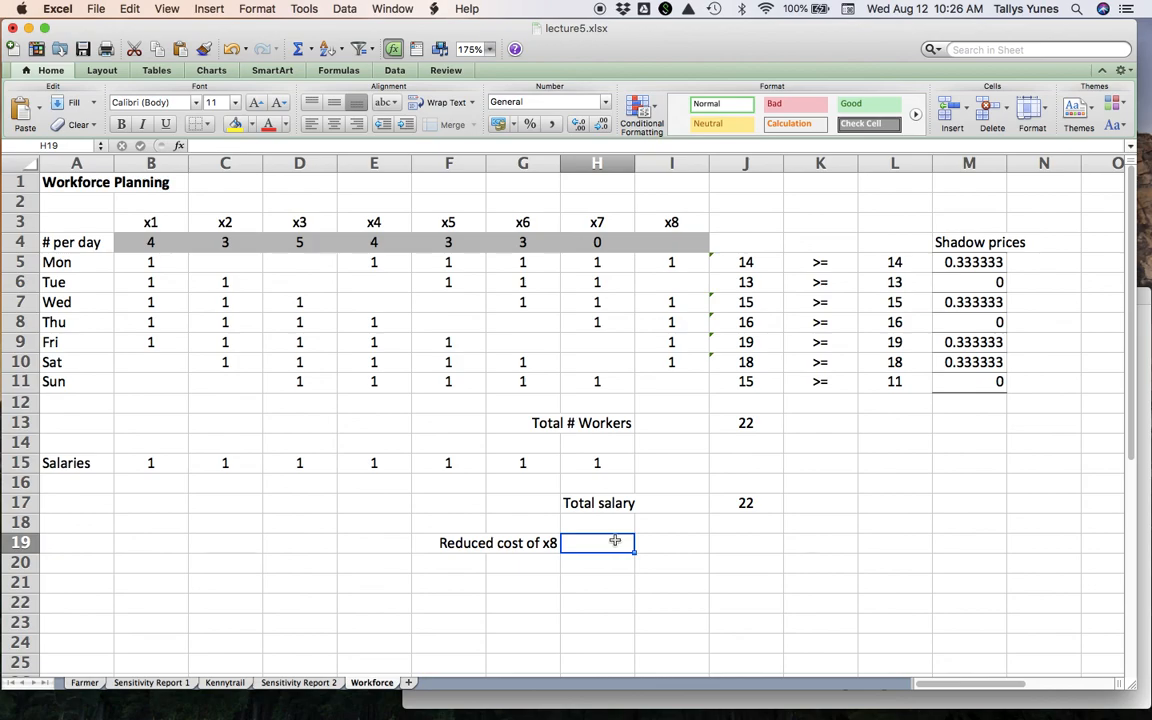
{"action": "type", "text": "="}
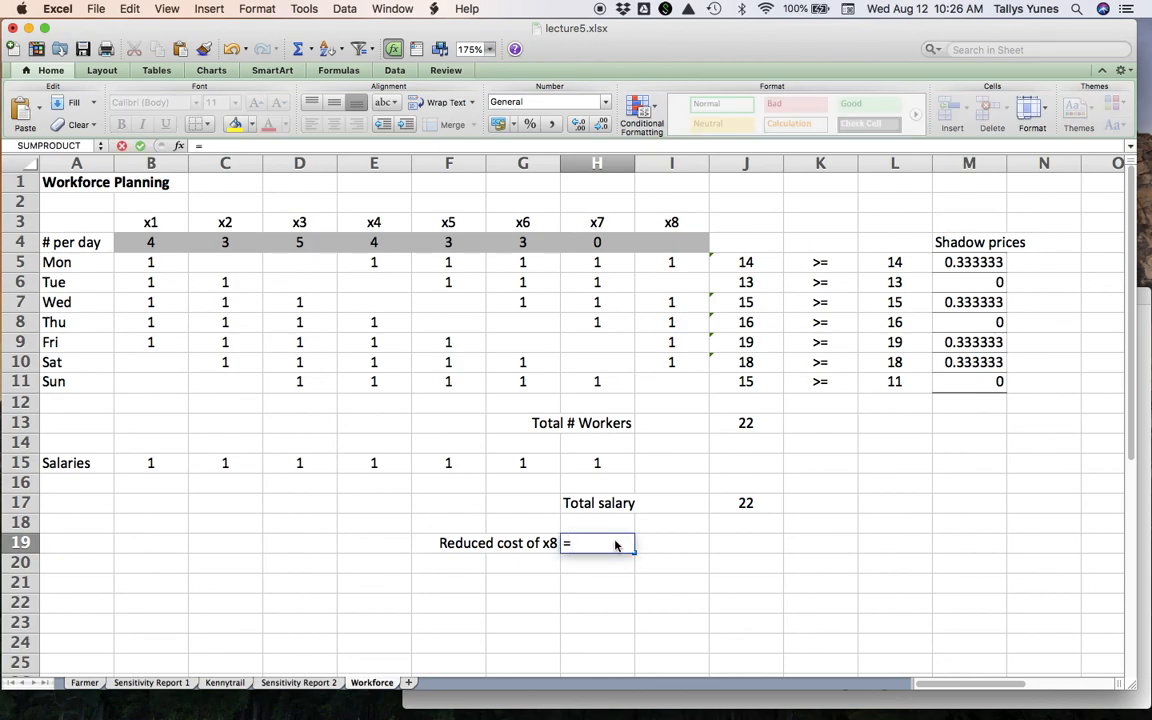
{"action": "type", "text": "1.2-su"}
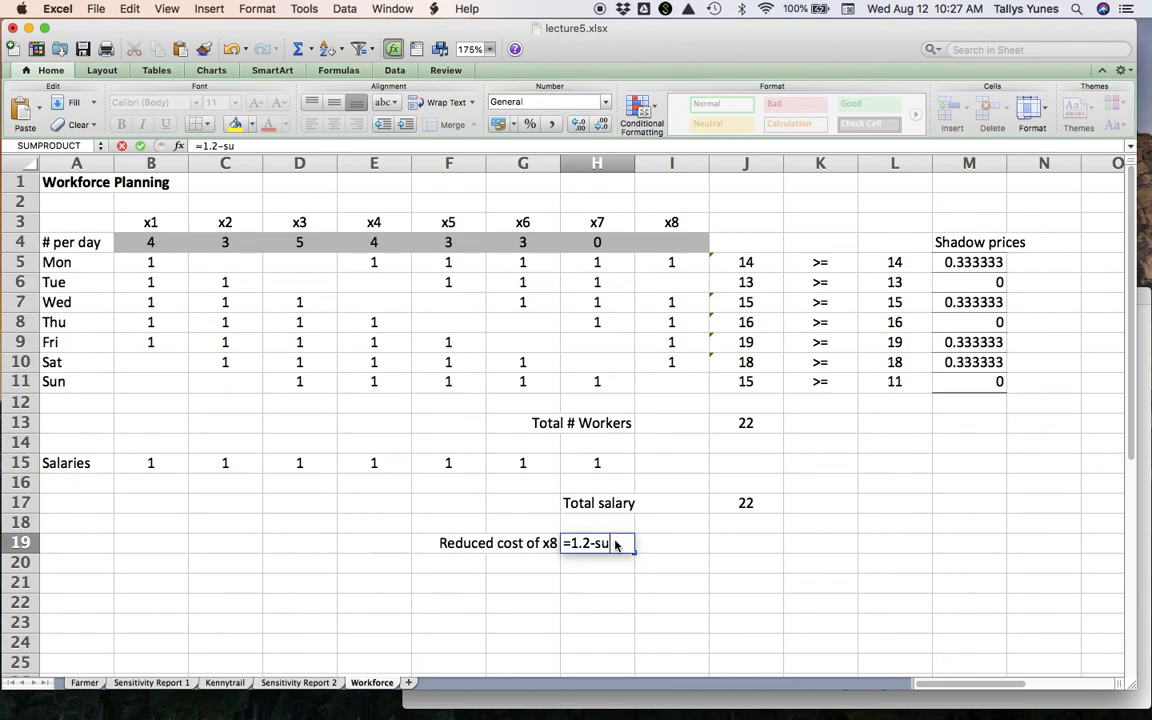
{"action": "type", "text": "mproduct("}
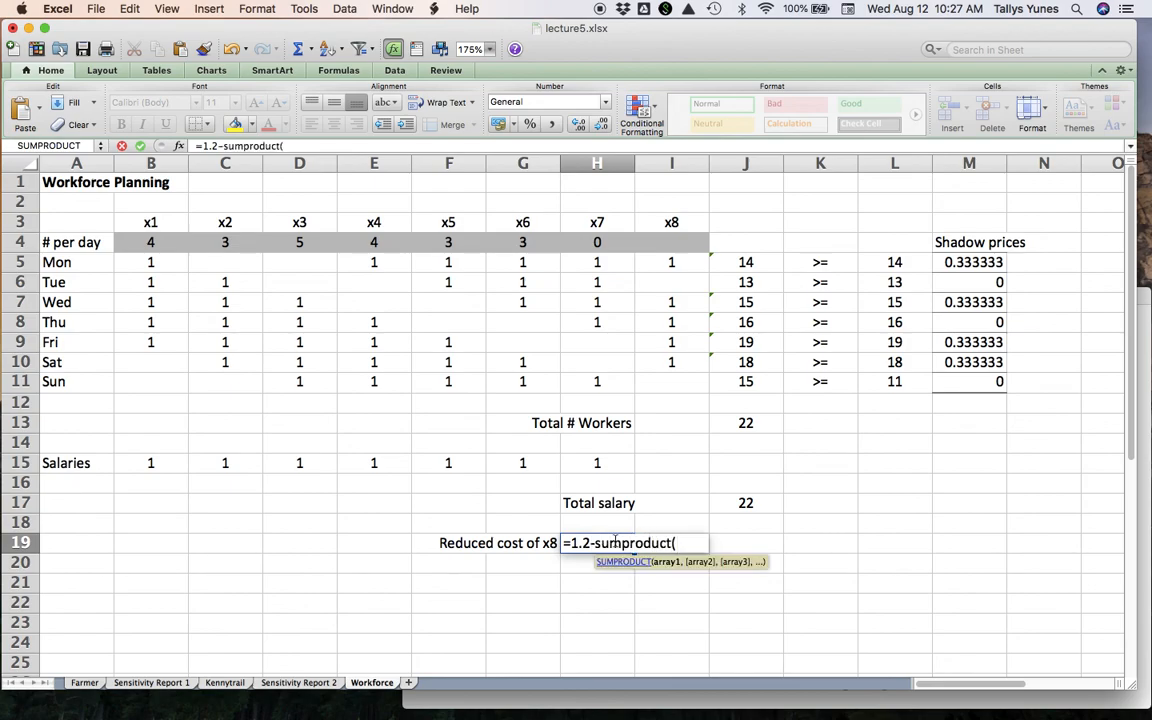
{"action": "left_click_drag", "start_coordinate": [684, 259], "coordinate": [690, 383]}
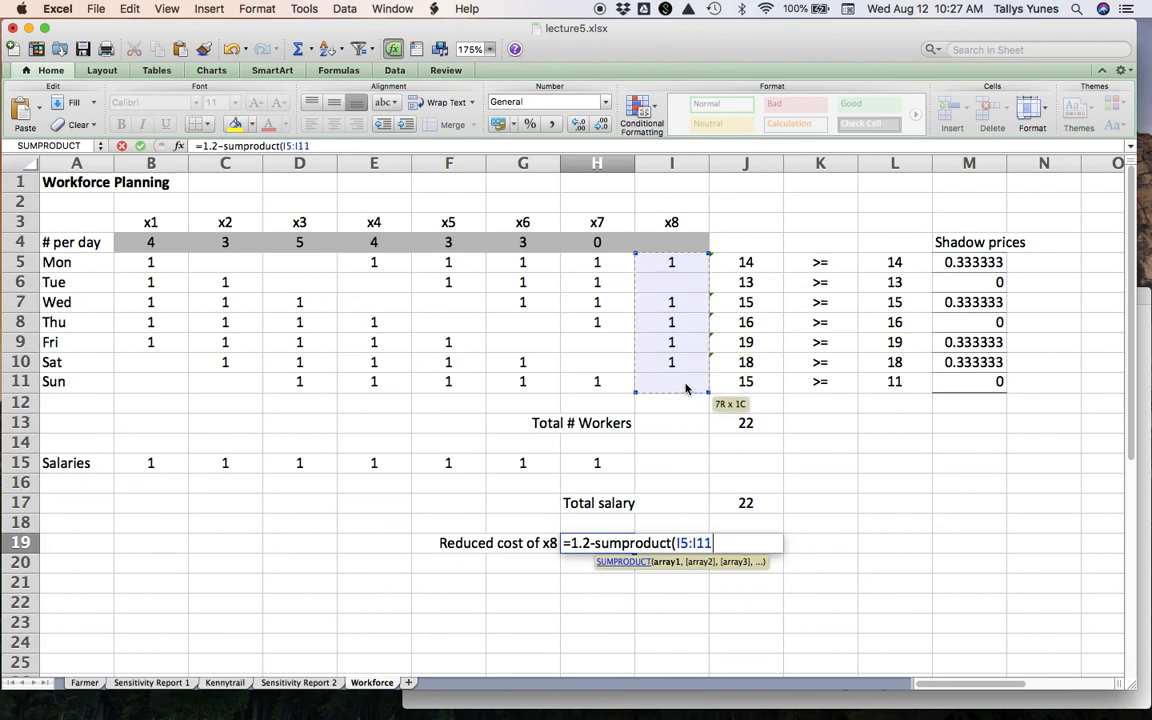
{"action": "type", "text": ","}
{"action": "left_click_drag", "start_coordinate": [969, 262], "coordinate": [972, 381]}
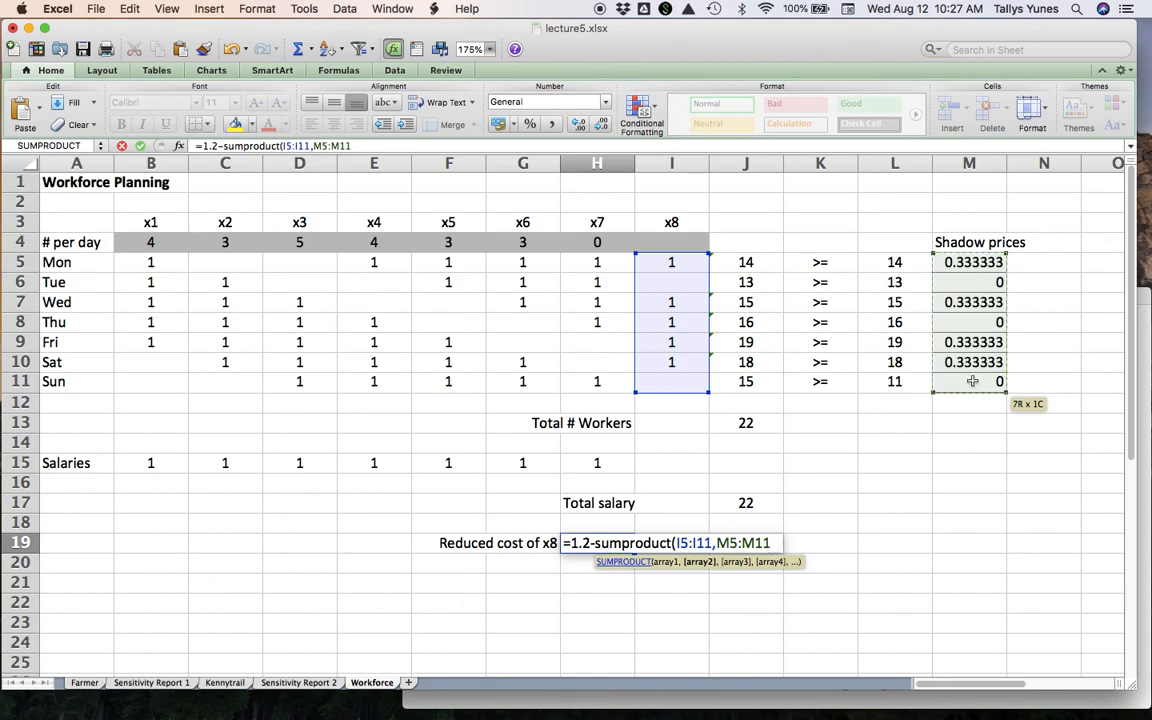
{"action": "type", "text": ")"}
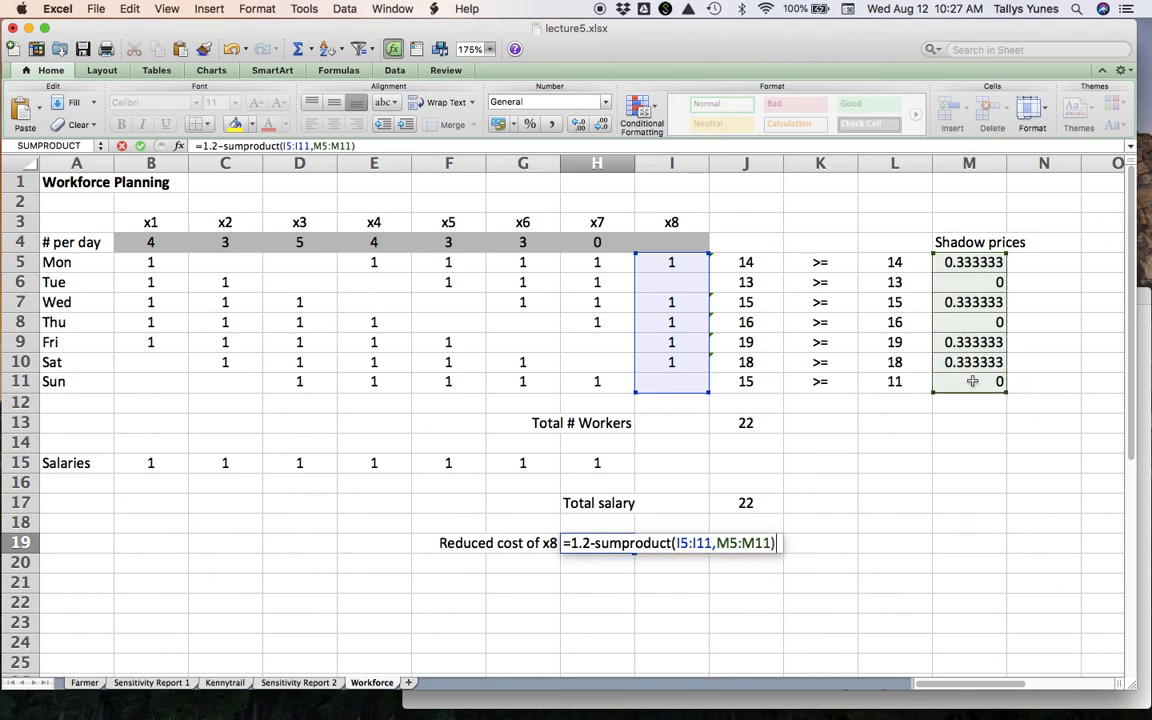
{"action": "key", "text": "Return"}
{"action": "key", "text": "Up"}
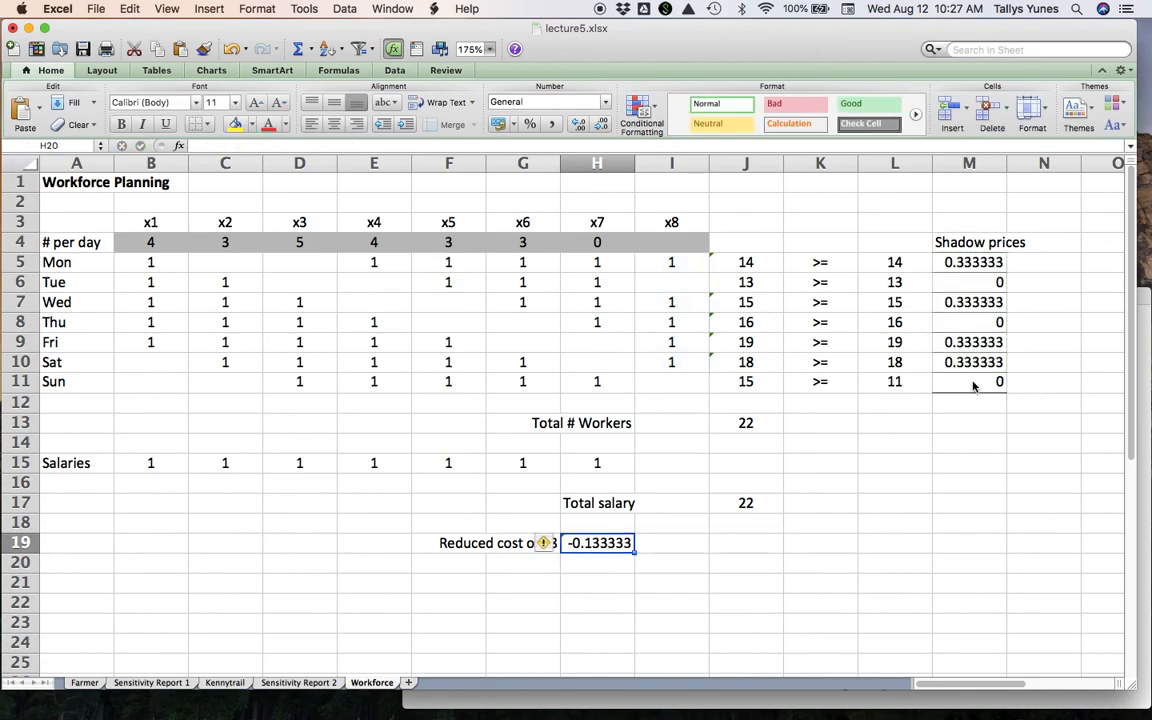
- Add the note "impact to obj. function value of using that variable" in I19 beside the reduced cost
{"action": "left_click", "coordinate": [692, 548]}
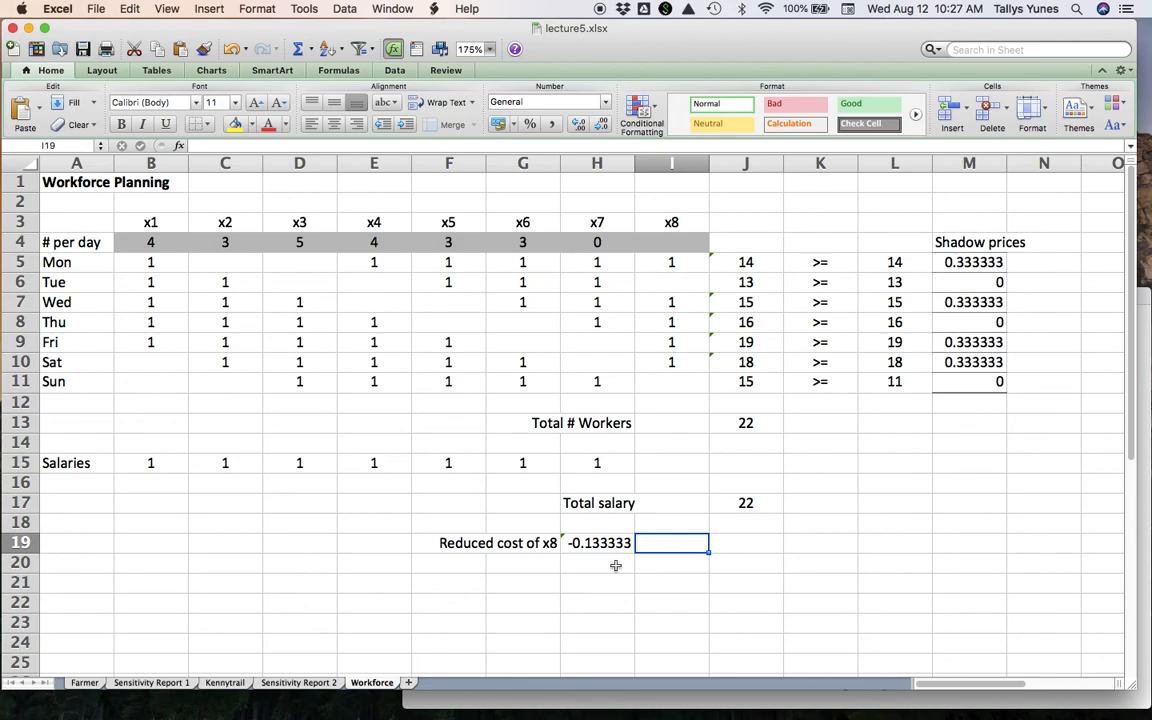
{"action": "type", "text": "impact"}
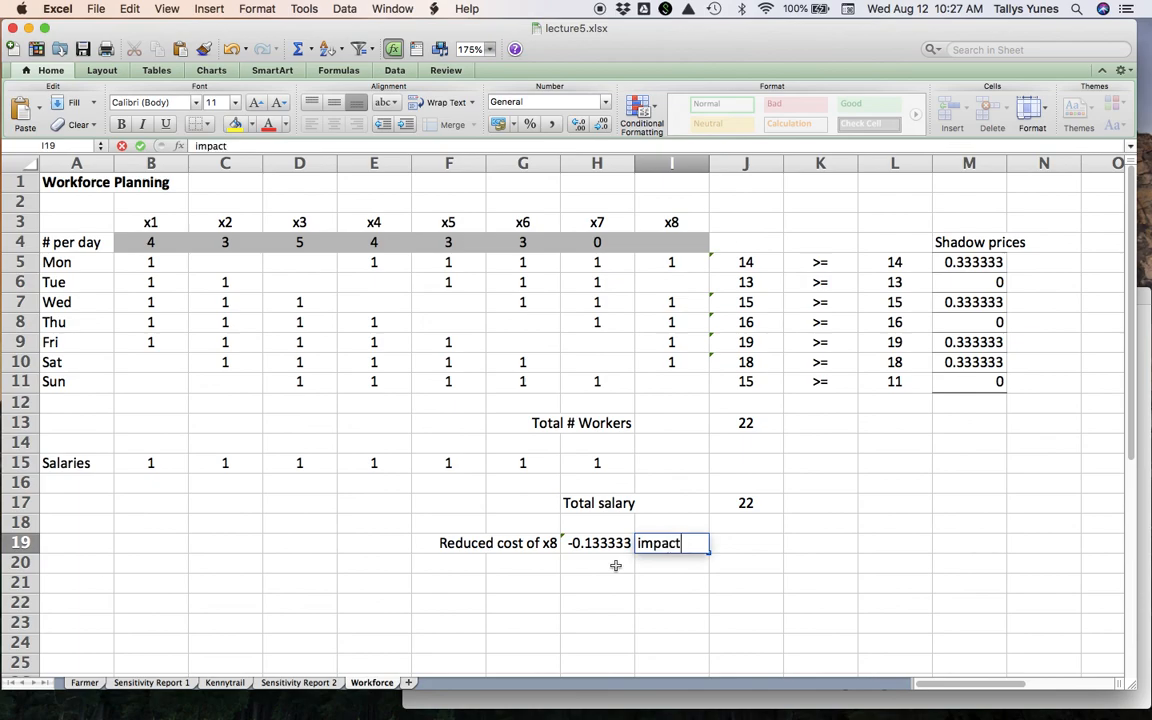
{"action": "type", "text": " to obj. fun."}
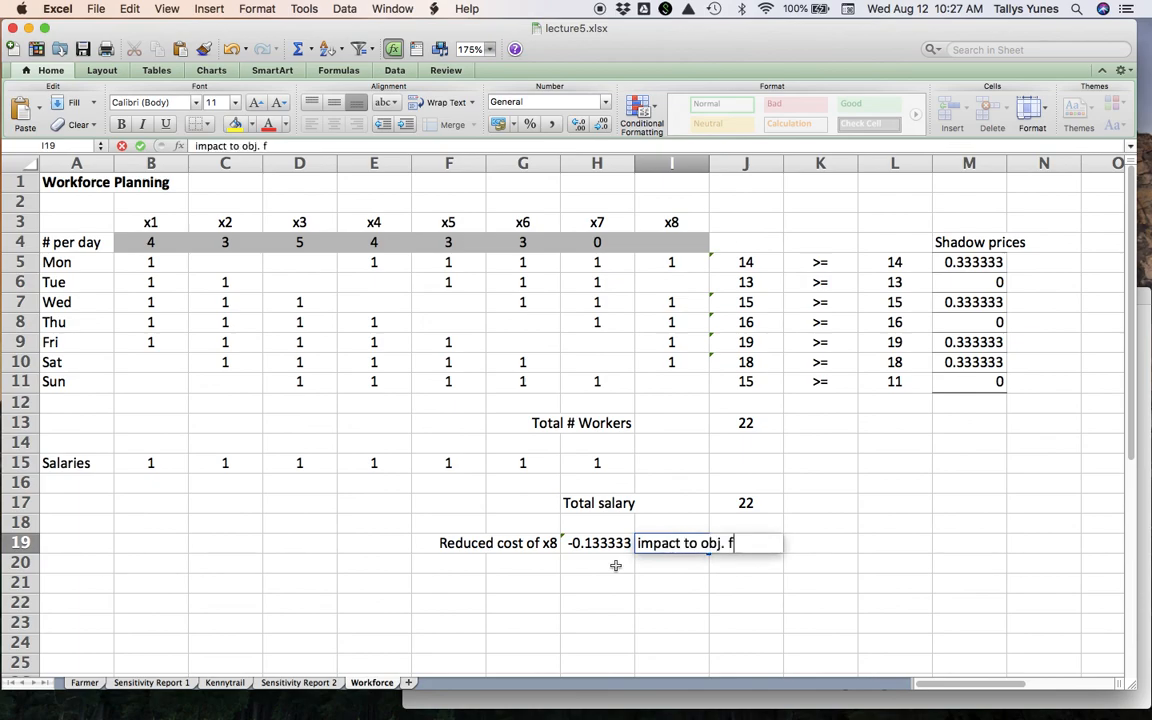
{"action": "key", "text": "BackSpace"}
{"action": "type", "text": "ction value of using that variable"}
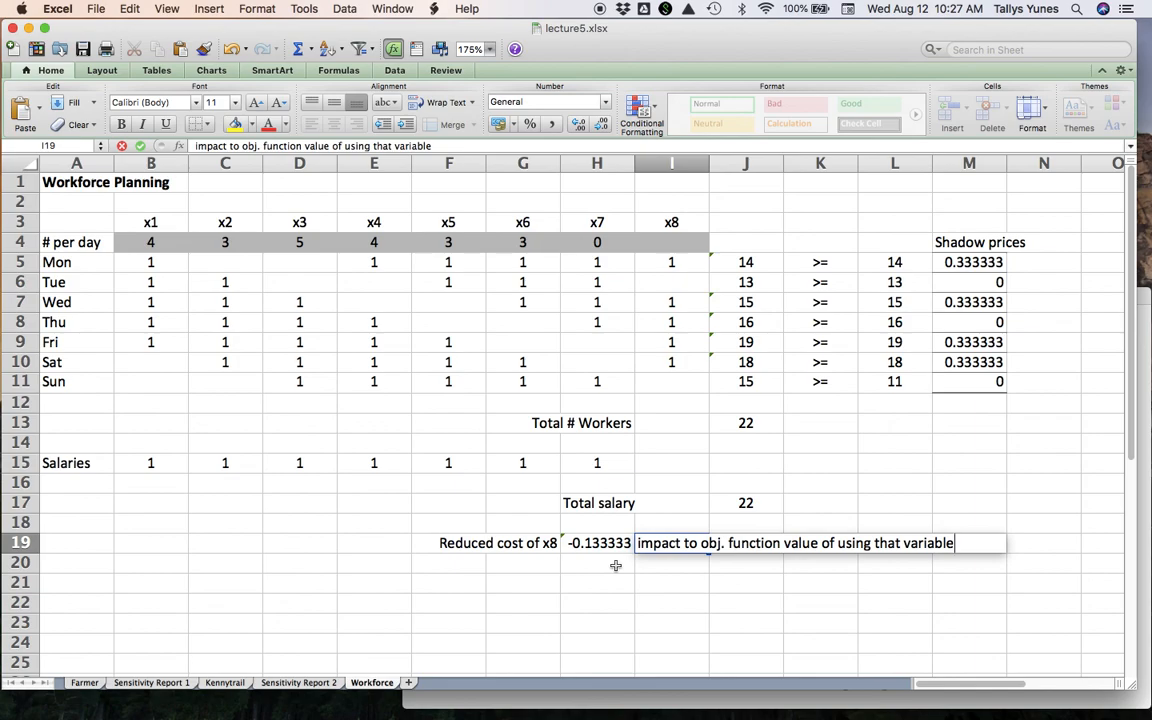
{"action": "key", "text": "Return"}
{"action": "key", "text": "Up"}
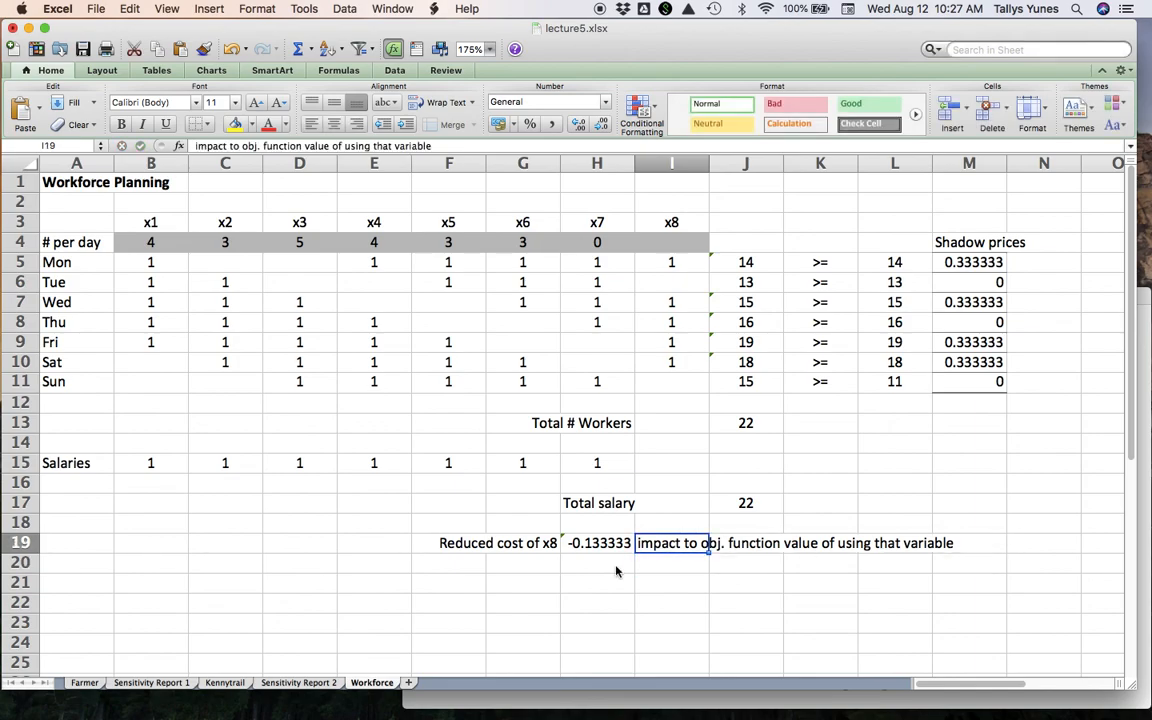
- Examine the reduced cost in H19 against the total salary in J17 and the x8 worker count cell I4
{"action": "key", "text": "Left"}
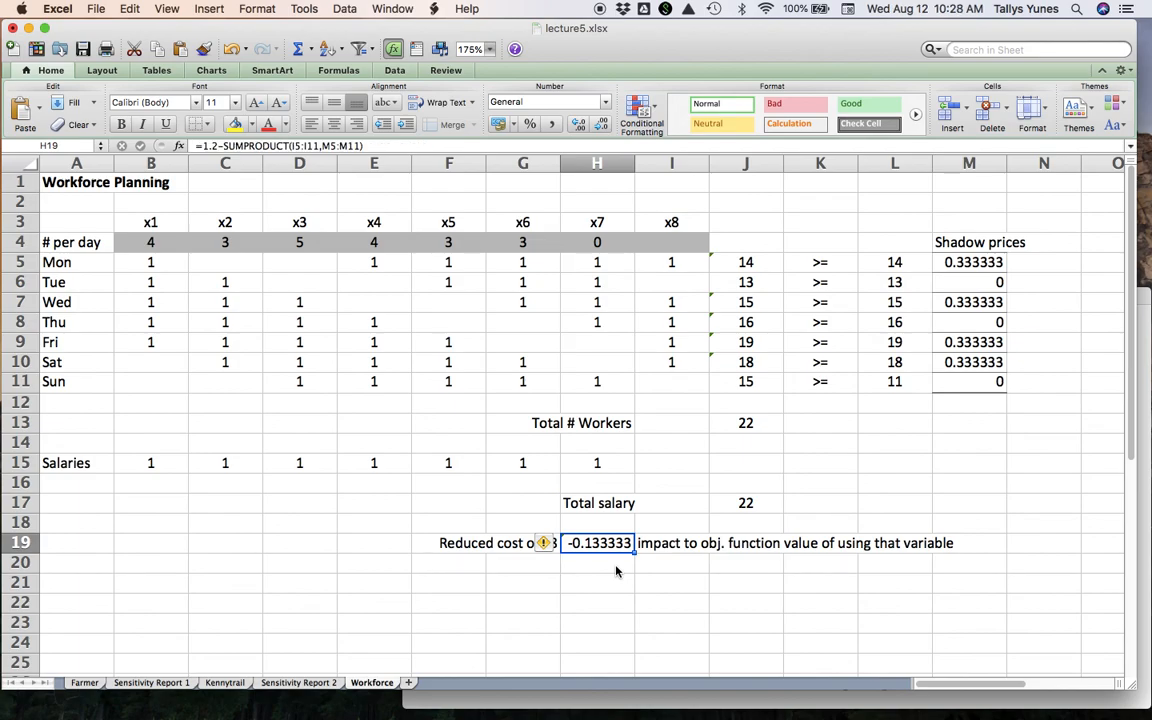
{"action": "key", "text": "Up"}
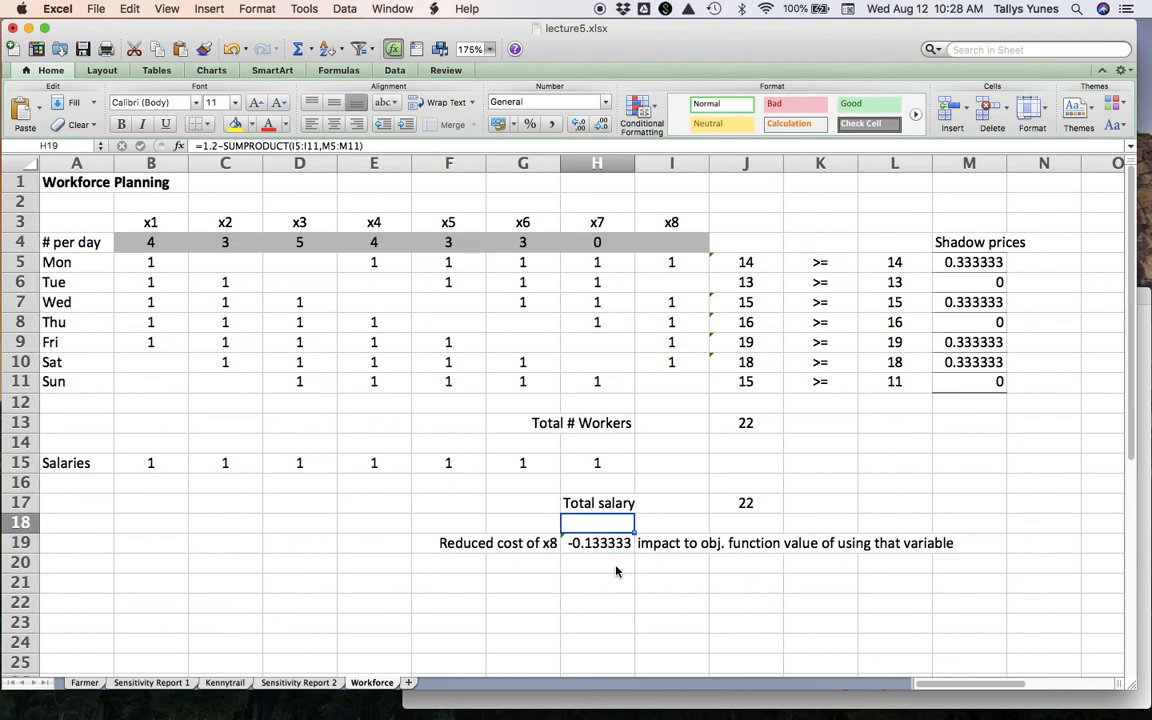
{"action": "key", "text": "Up"}
{"action": "key", "text": "Right"}
{"action": "key", "text": "Right"}
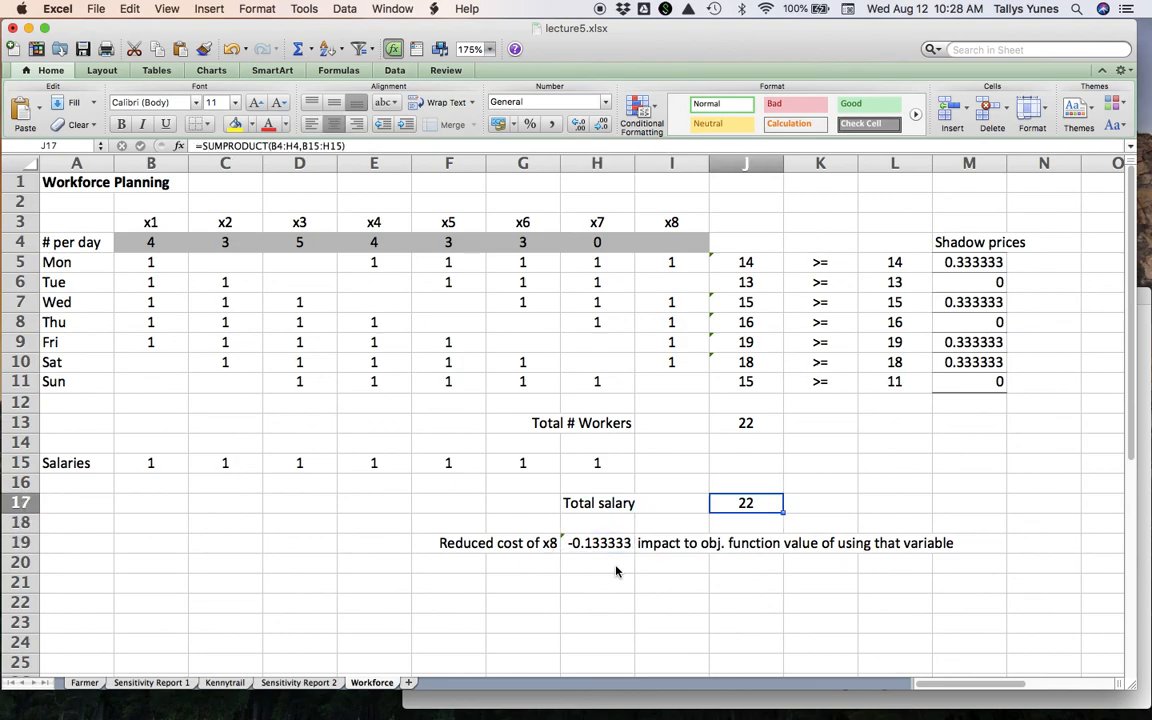
{"action": "key", "text": "Down"}
{"action": "key", "text": "Down"}
{"action": "key", "text": "Left"}
{"action": "key", "text": "Left"}
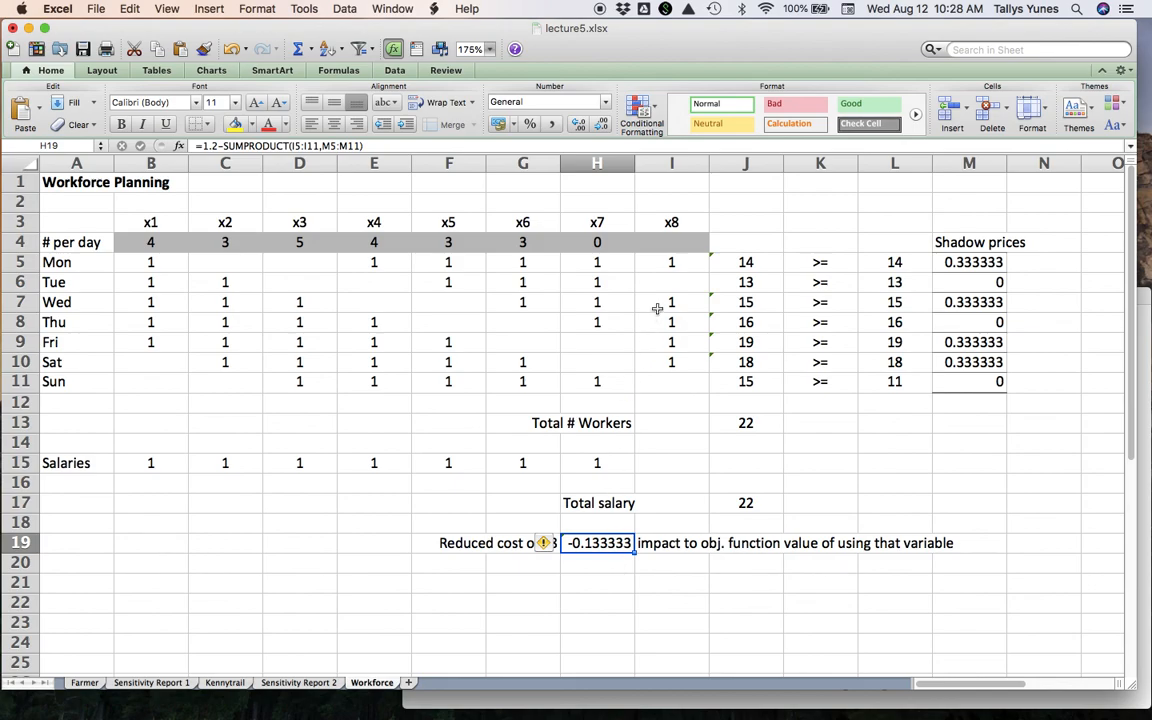
{"action": "left_click", "coordinate": [683, 244]}
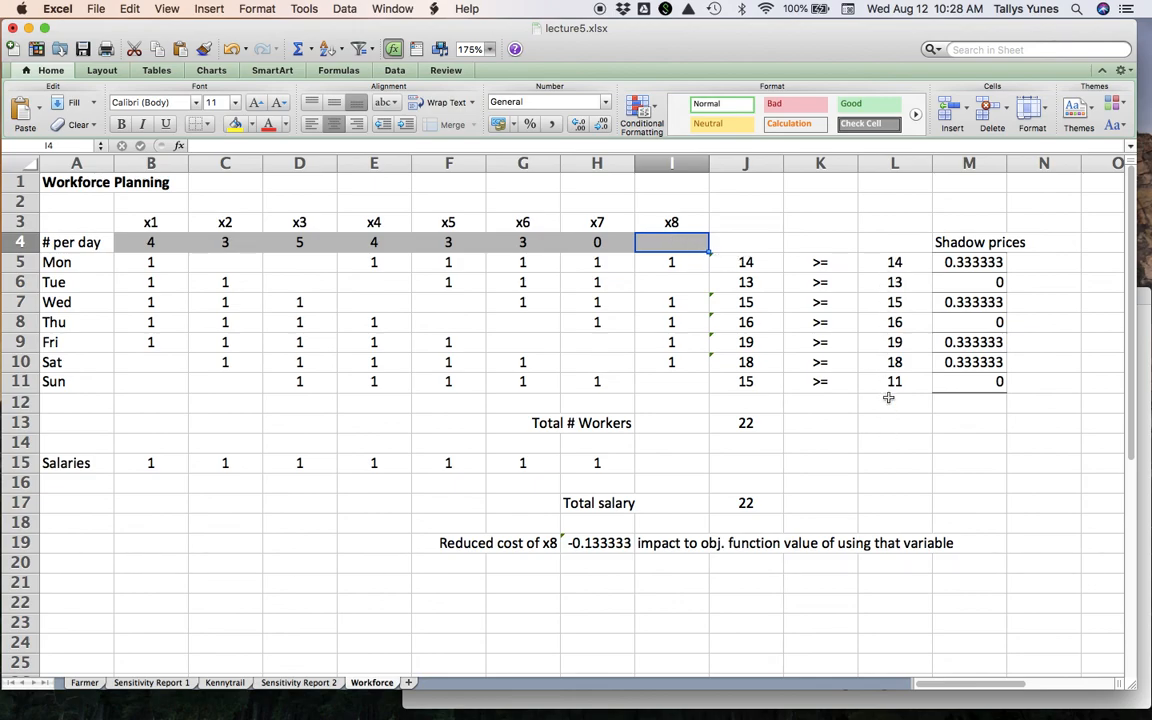
{"action": "left_click", "coordinate": [534, 587]}
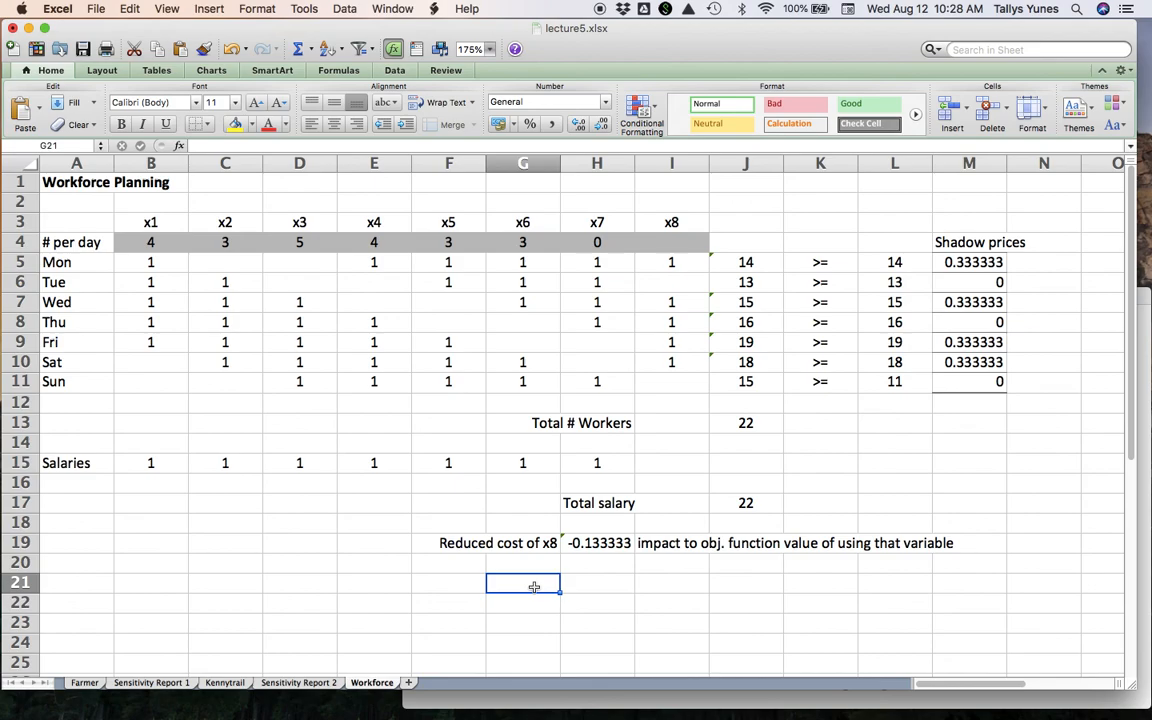
{"action": "key", "text": "Up"}
{"action": "key", "text": "Up"}
{"action": "key", "text": "Right"}
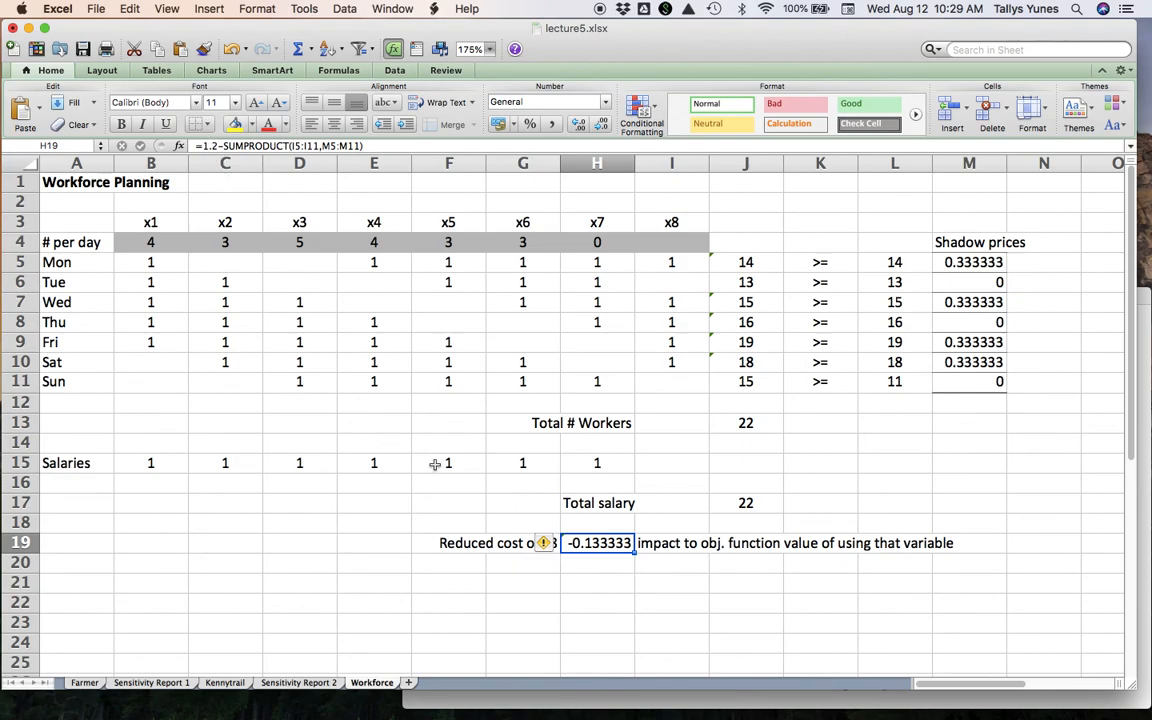
- Test a higher x8 salary by changing the salary term in the H19 reduced cost formula to 1.35
{"action": "double_click", "coordinate": [610, 554]}
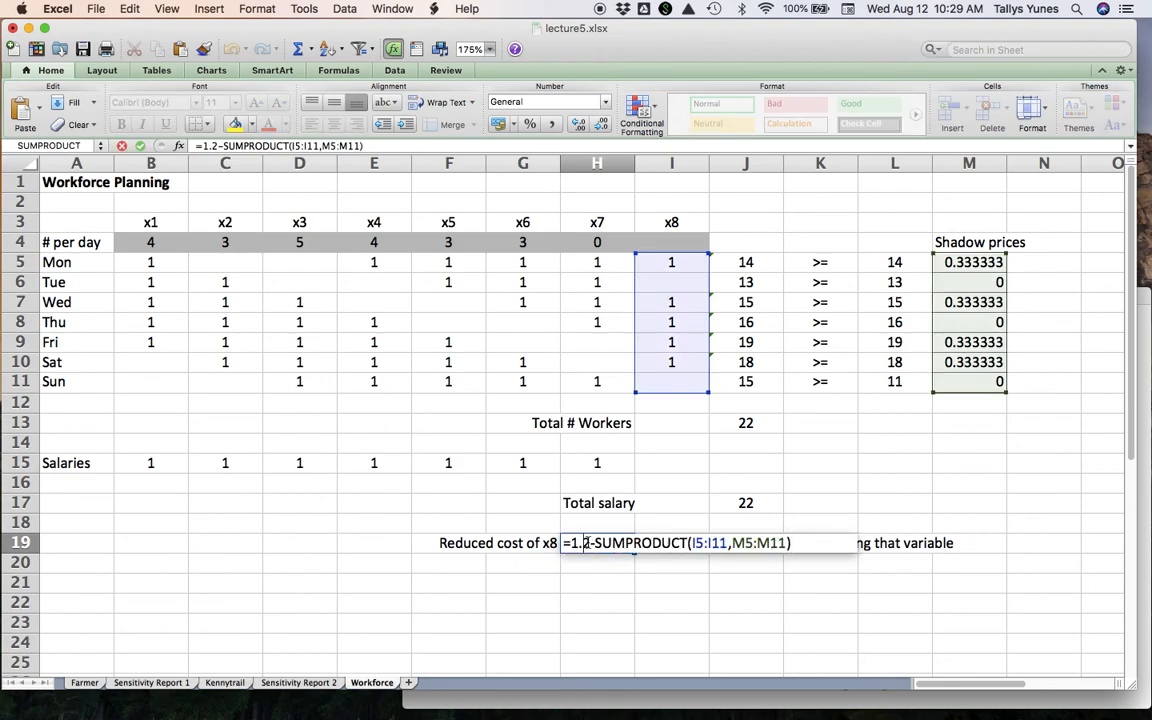
{"action": "key", "text": "BackSpace"}
{"action": "type", "text": "35"}
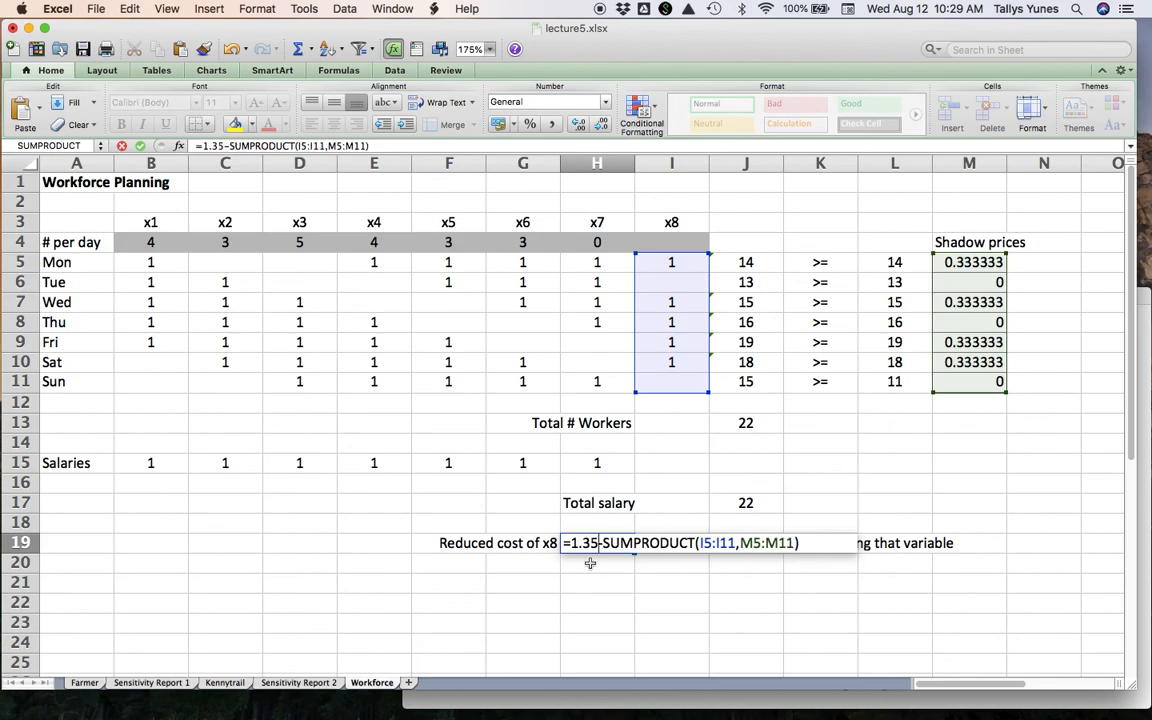
{"action": "key", "text": "Return"}
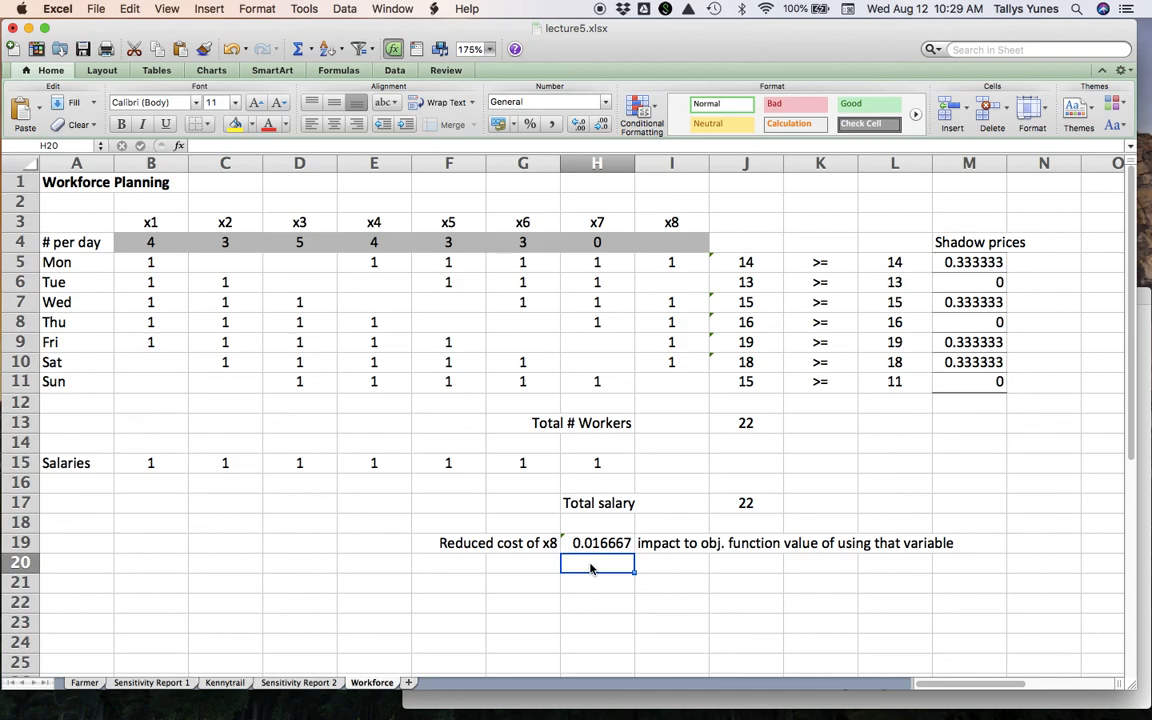
{"action": "key", "text": "Up"}
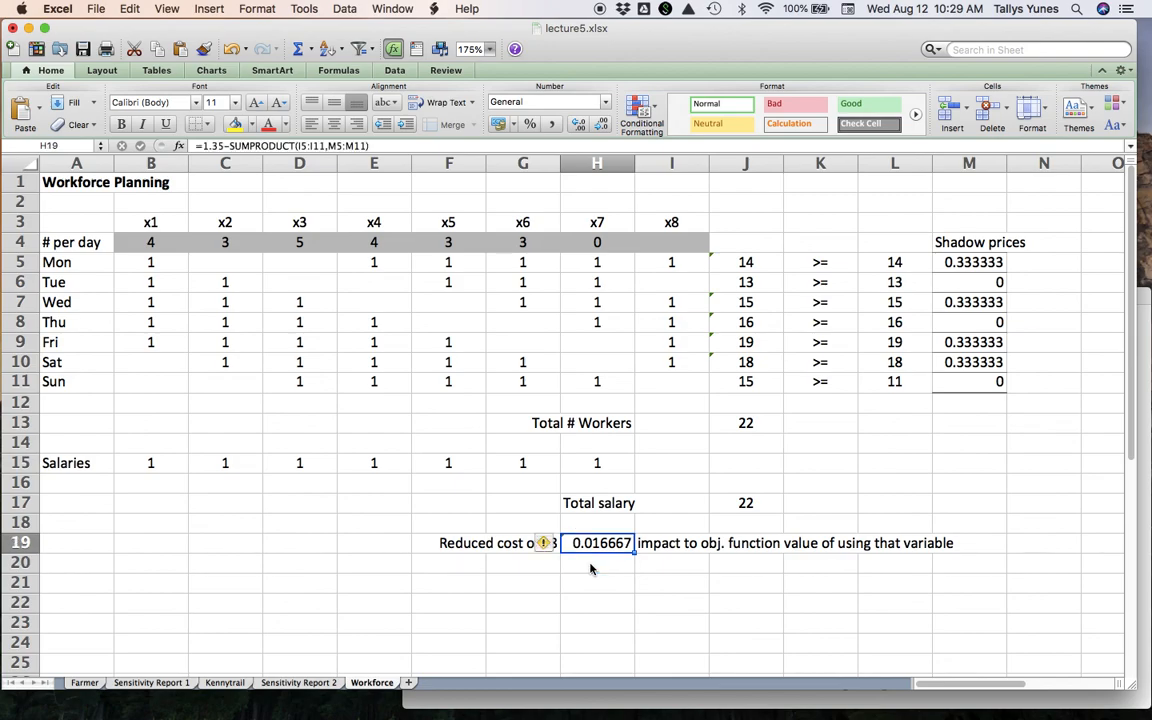
{"action": "key", "text": "Down"}
{"action": "key", "text": "Up"}
- Remove the salary term from the H19 formula, leaving =-SUMPRODUCT(I5:I11,M5:M11)
{"action": "key", "text": "ctrl+u"}
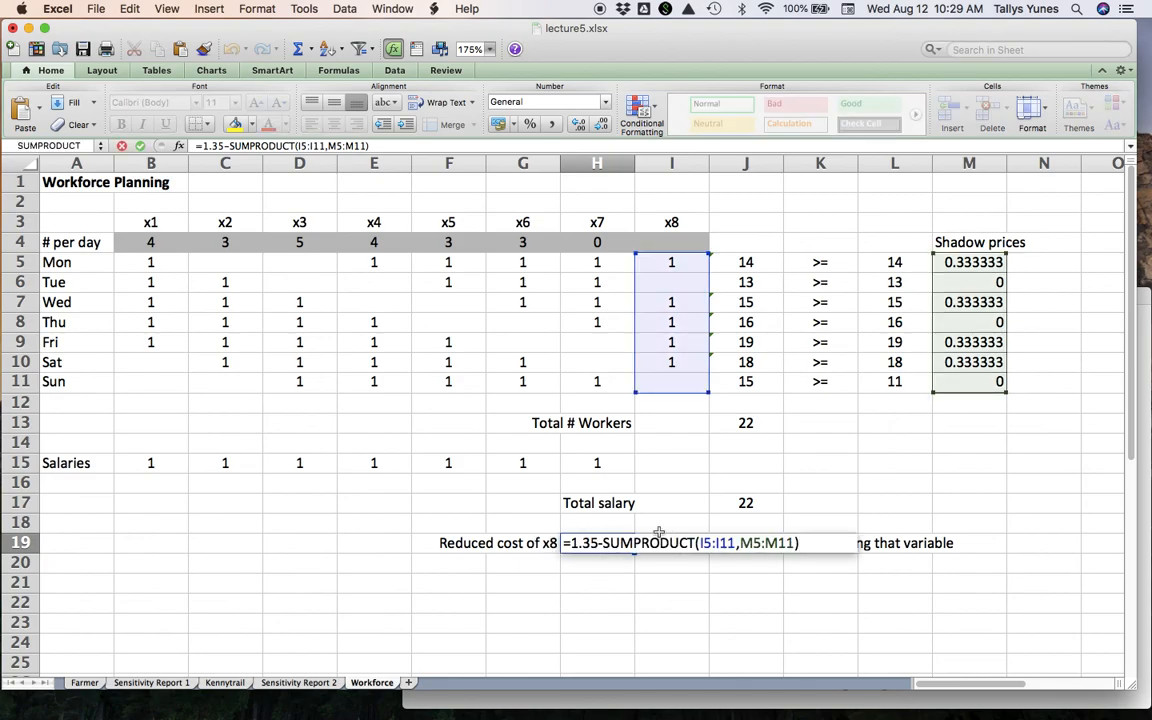
{"action": "double_click", "coordinate": [590, 542]}
{"action": "key", "text": "BackSpace"}
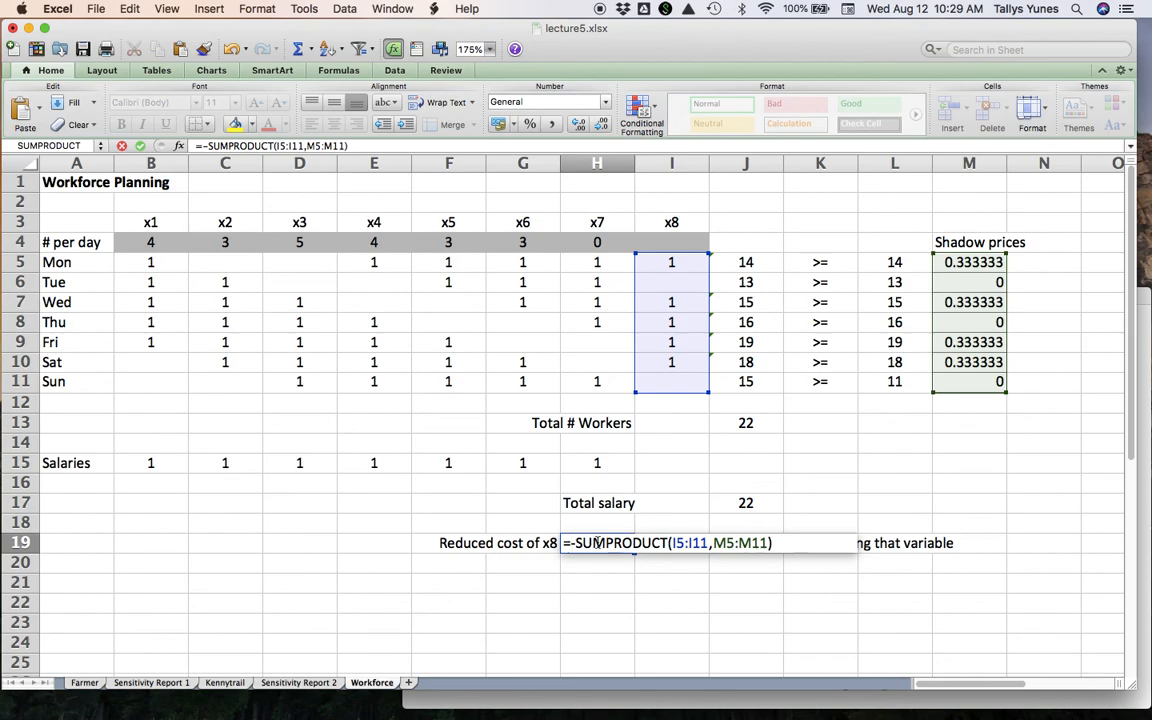
{"action": "key", "text": "Return"}
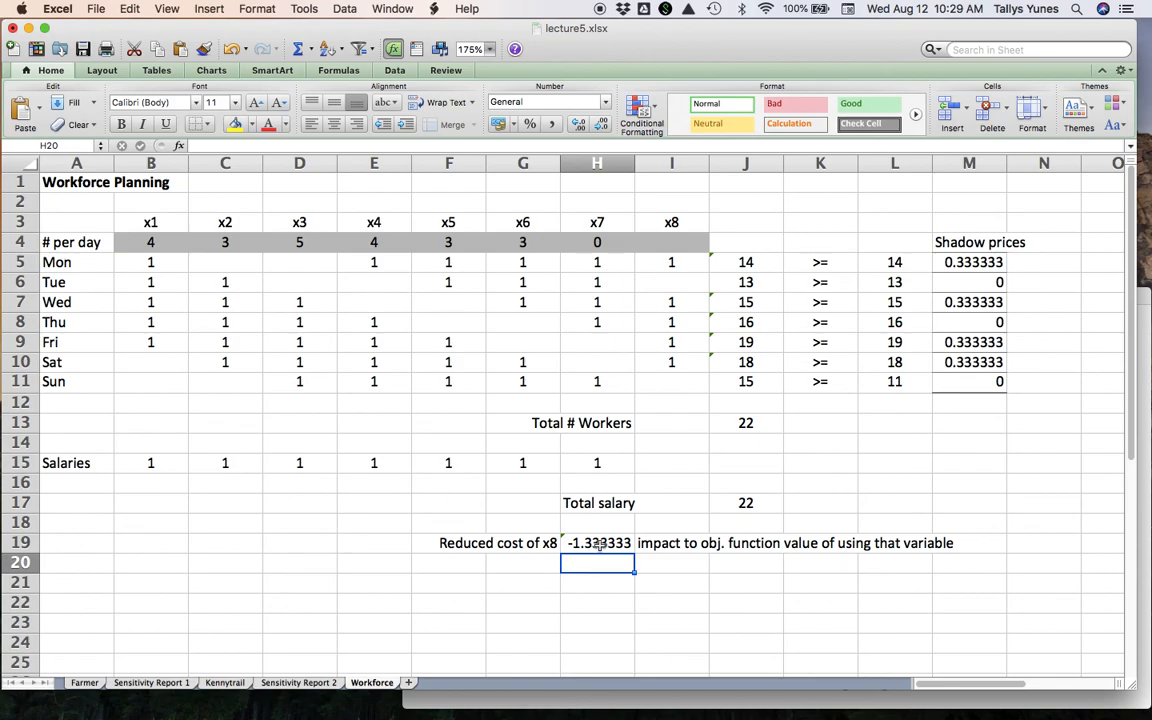
{"action": "left_click", "coordinate": [599, 543]}
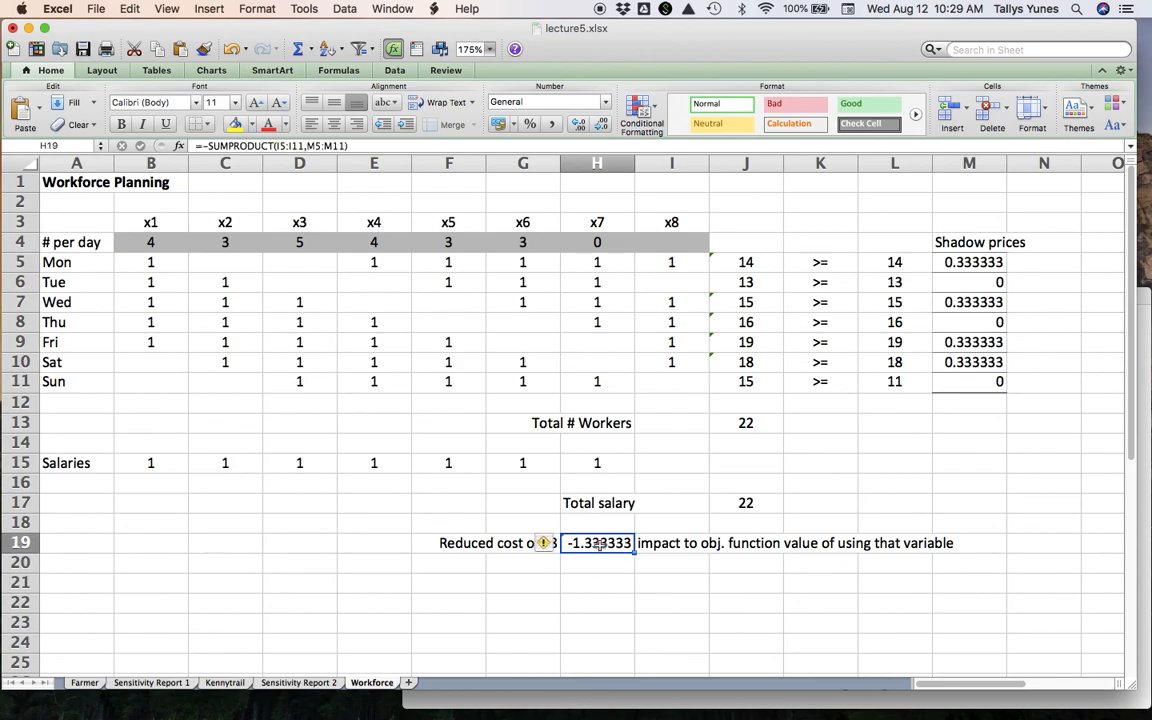